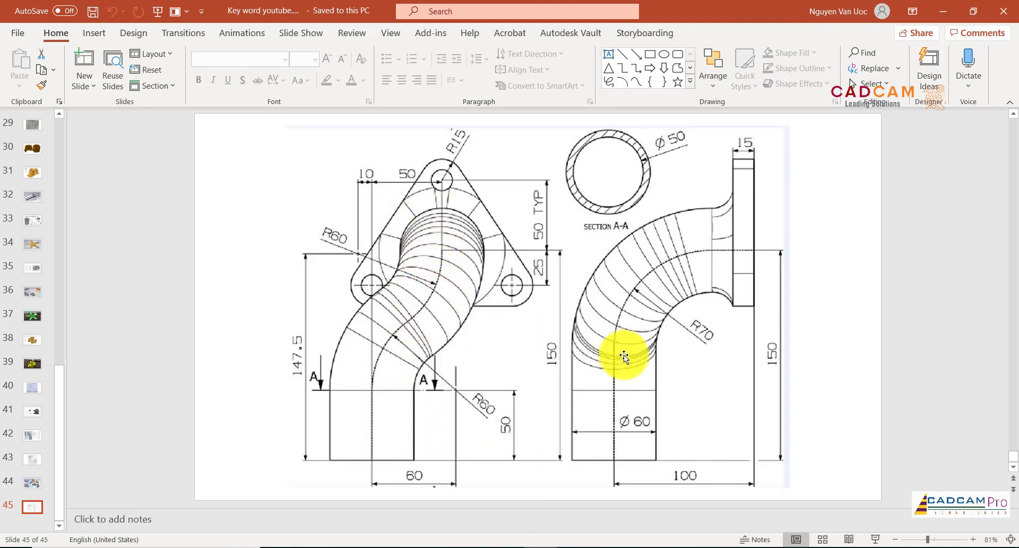
Step: Switch to SOLIDWORKS, create a new part and start a sketch on the Front Plane
left_click(509, 544)
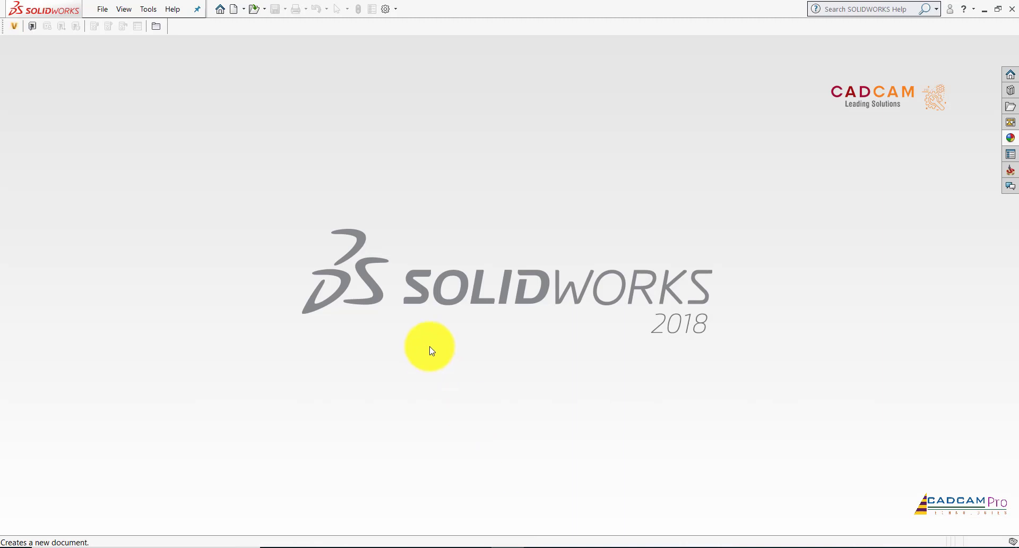
left_click(234, 10)
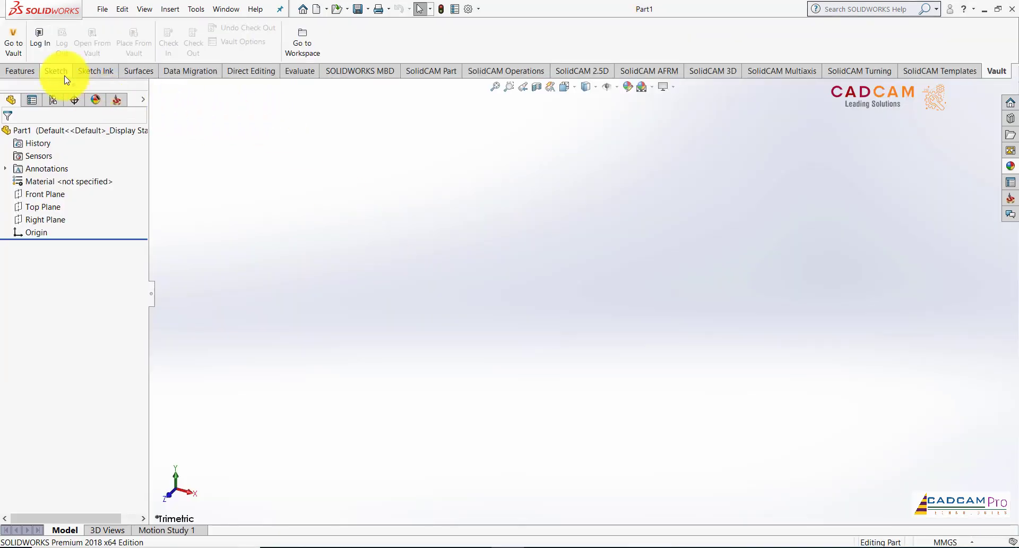
left_click(65, 78)
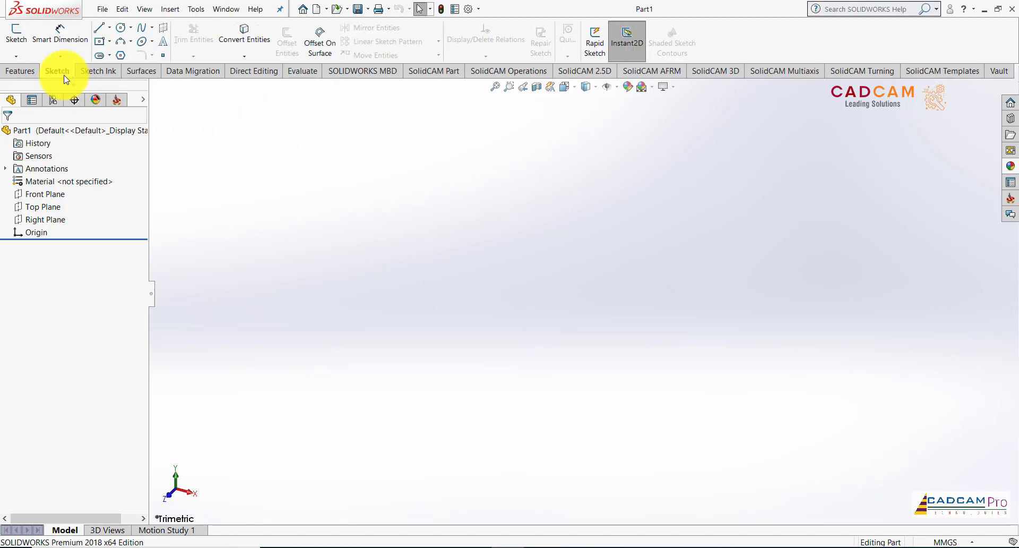
left_click(17, 37)
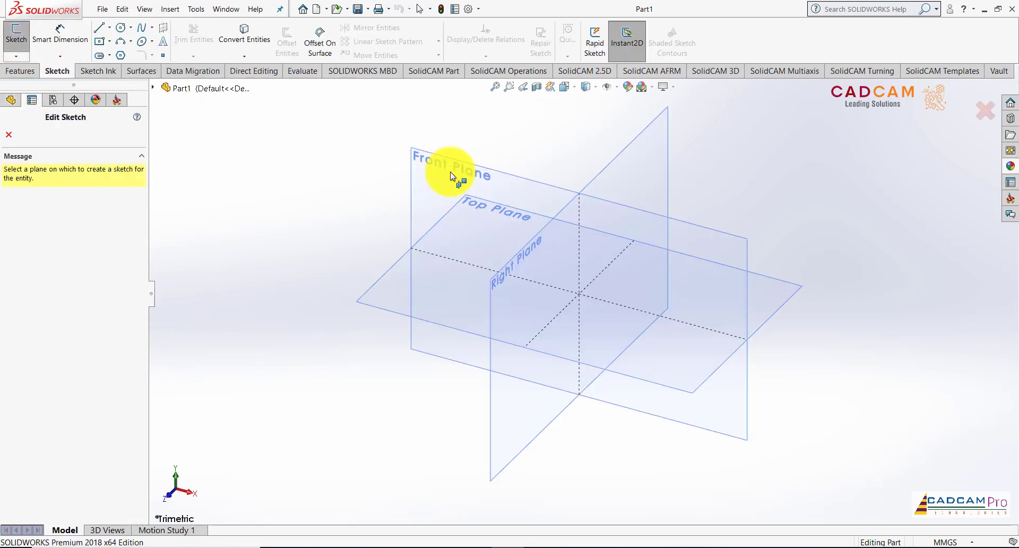
left_click(489, 168)
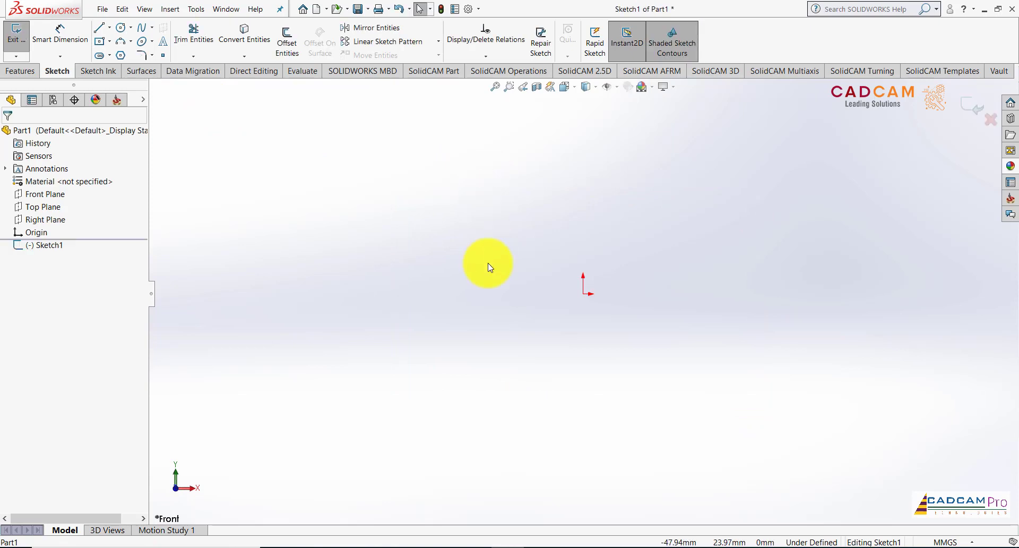
Step: Sketch a vertical line about 91 mm long upward from the origin
left_click(100, 29)
left_click(583, 294)
left_click(584, 119)
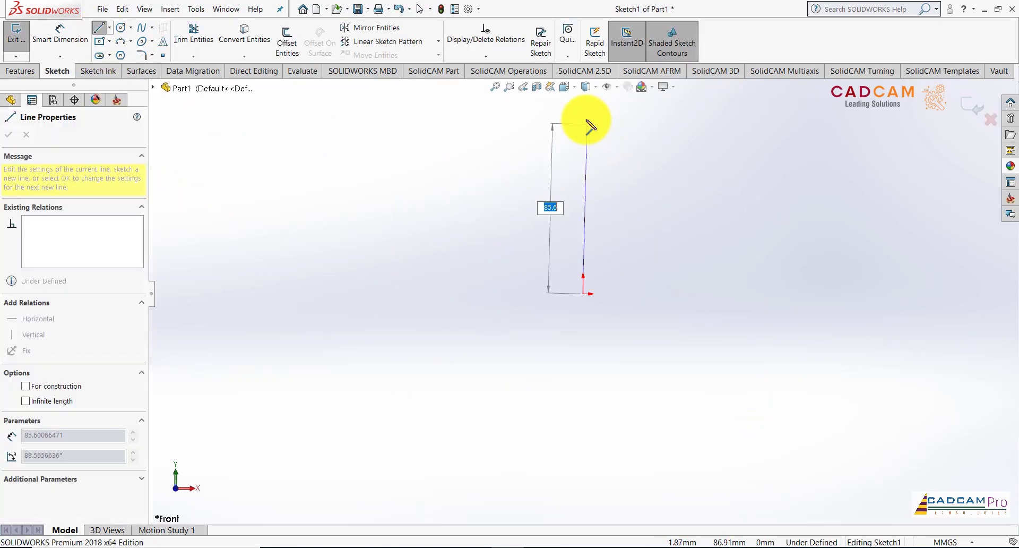
left_click(583, 113)
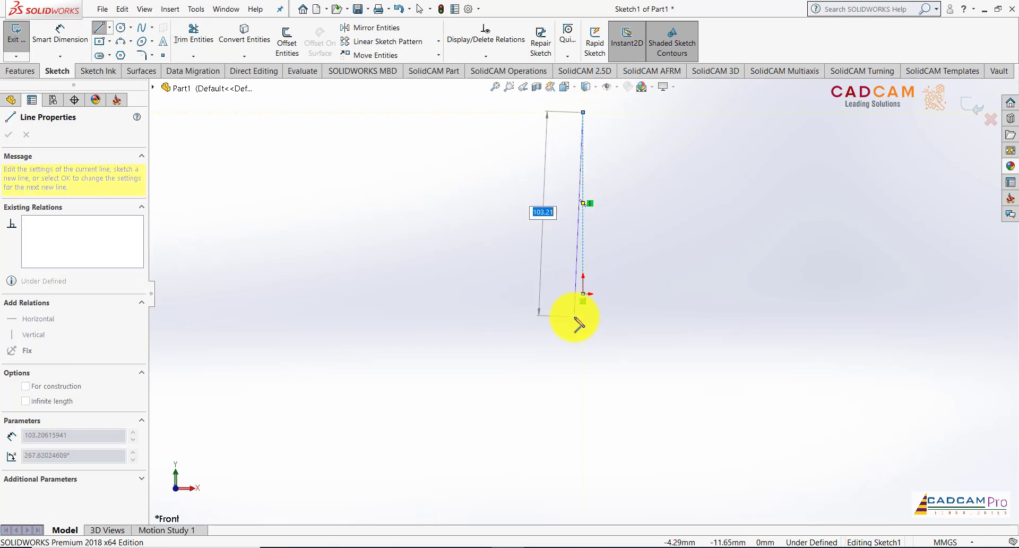
key("Escape")
key("ctrl+z")
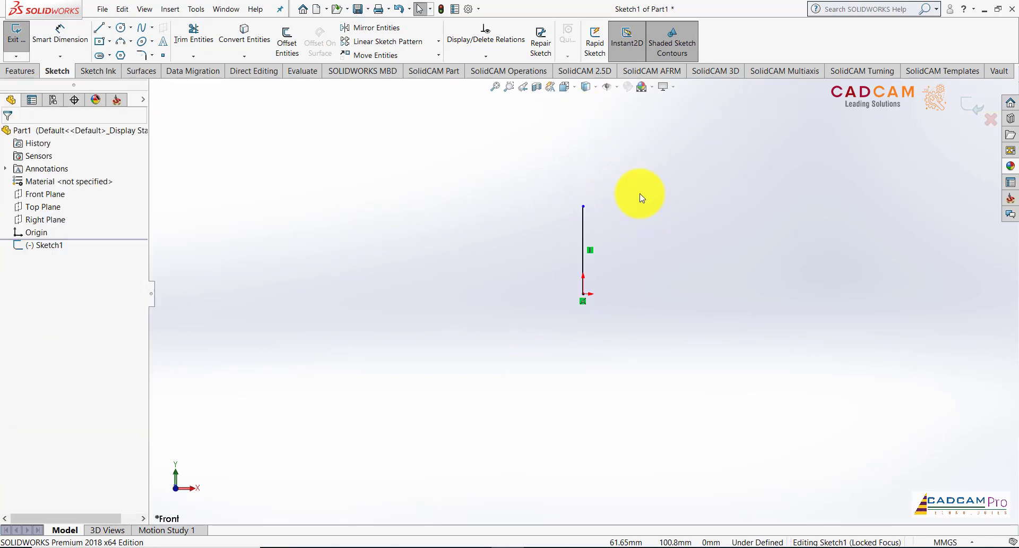
scroll(601, 287, "up", 3)
scroll(641, 207, "down", 3)
scroll(549, 395, "down", 1)
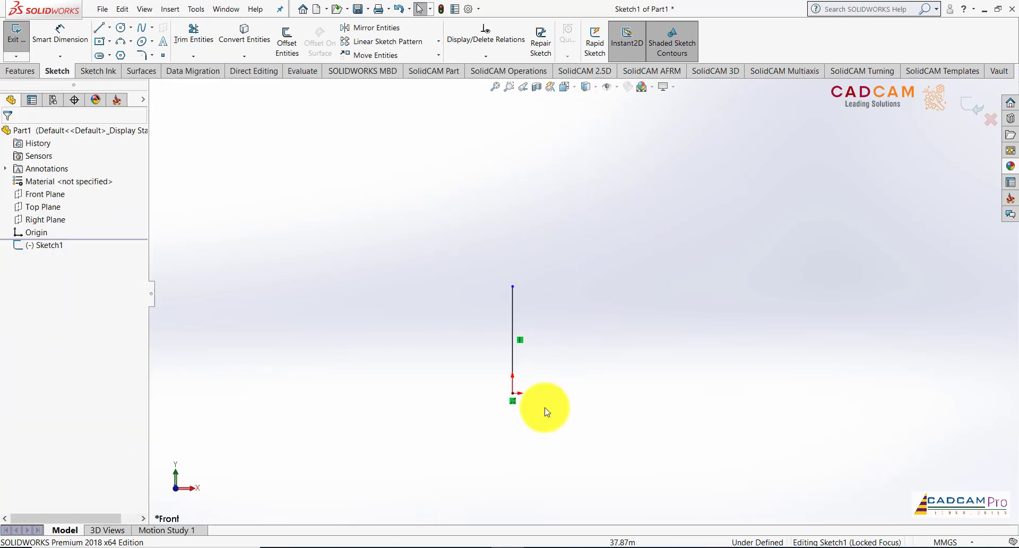
Step: Check the reference drawing in PowerPoint, then sketch a three-point arc of about 120 mm radius rising from the vertical line's upper end
left_click(537, 547)
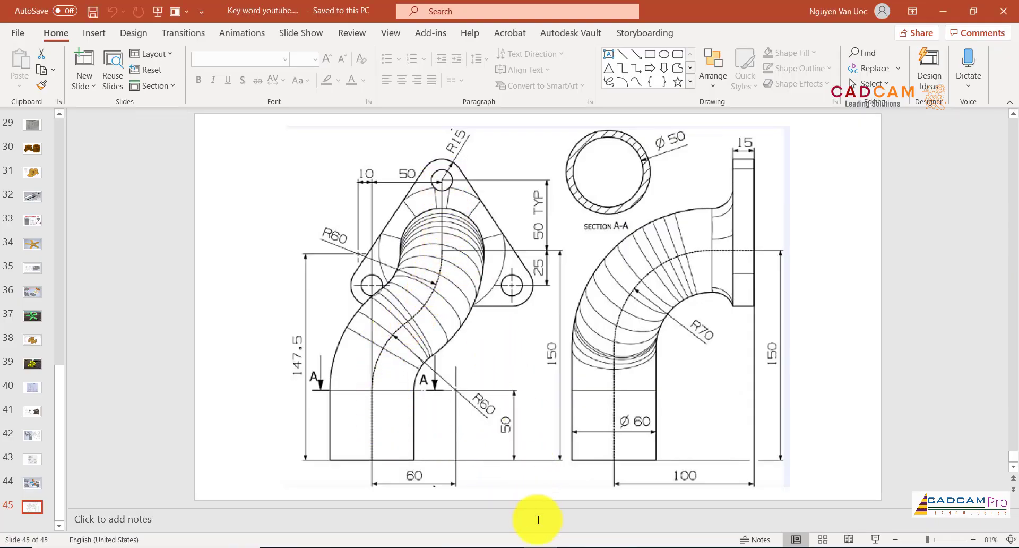
left_click(507, 546)
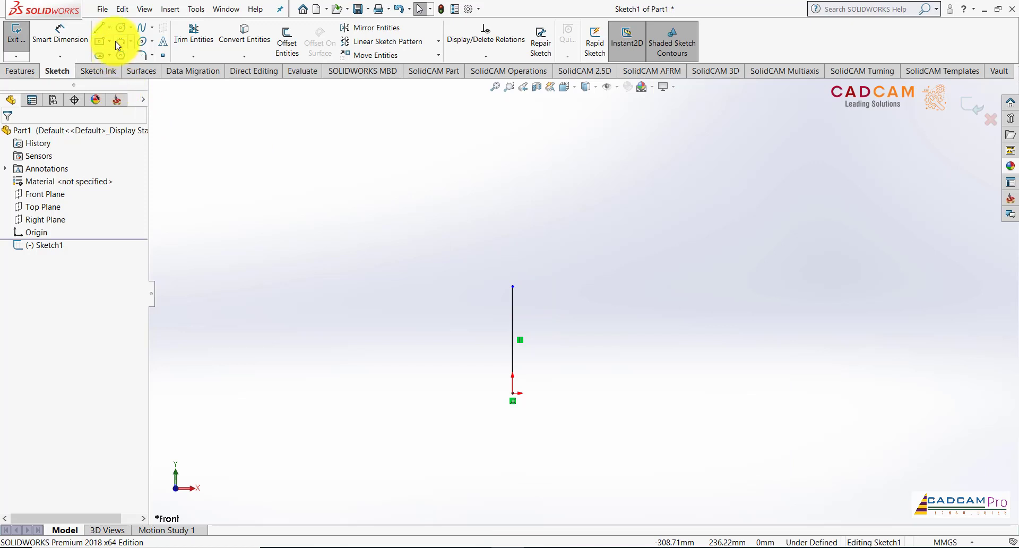
left_click(513, 288)
left_click(595, 151)
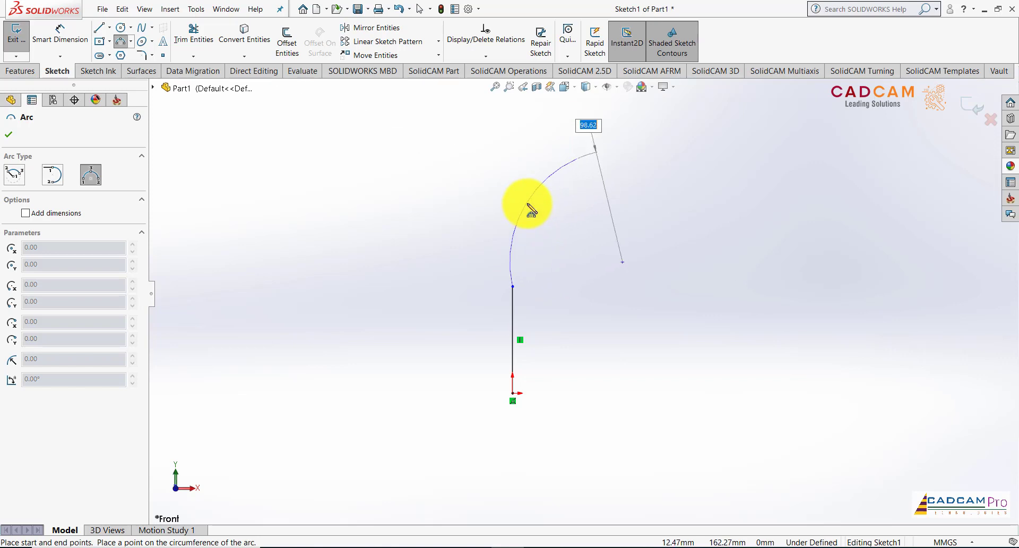
left_click(540, 220)
scroll(547, 283, "up", 2)
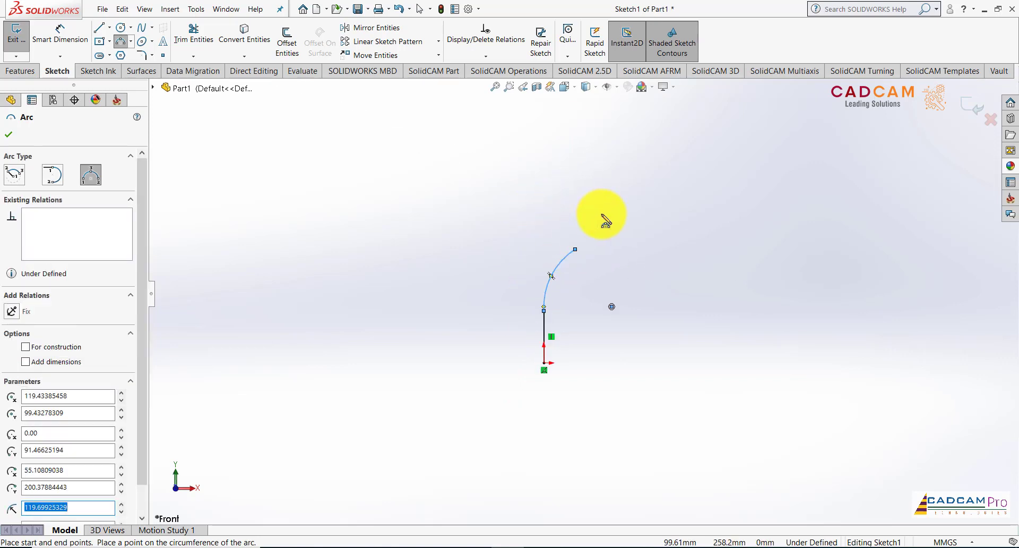
Step: Sketch a second three-point arc of about 105 mm radius from the first arc's upper end, curving the opposite way
left_click(561, 274)
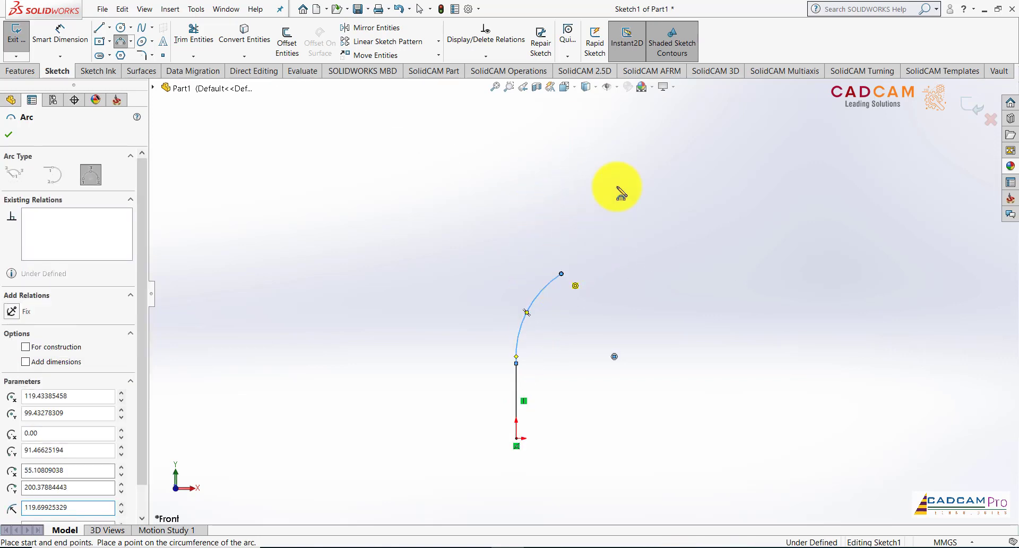
left_click(585, 154)
left_click(601, 215)
scroll(592, 220, "up", 1)
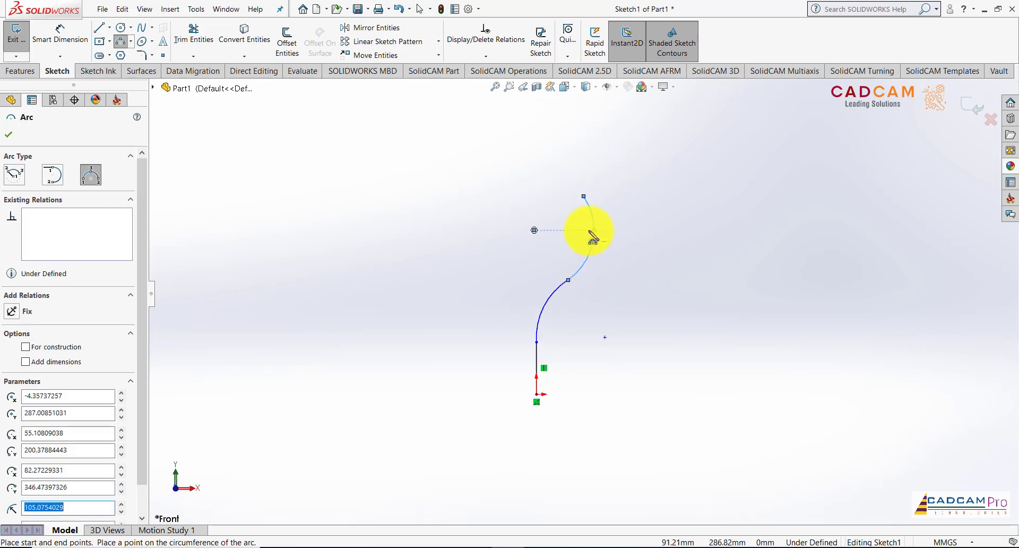
Step: Sketch a vertical line about 119 mm long upward from the second arc's upper end
left_click(96, 31)
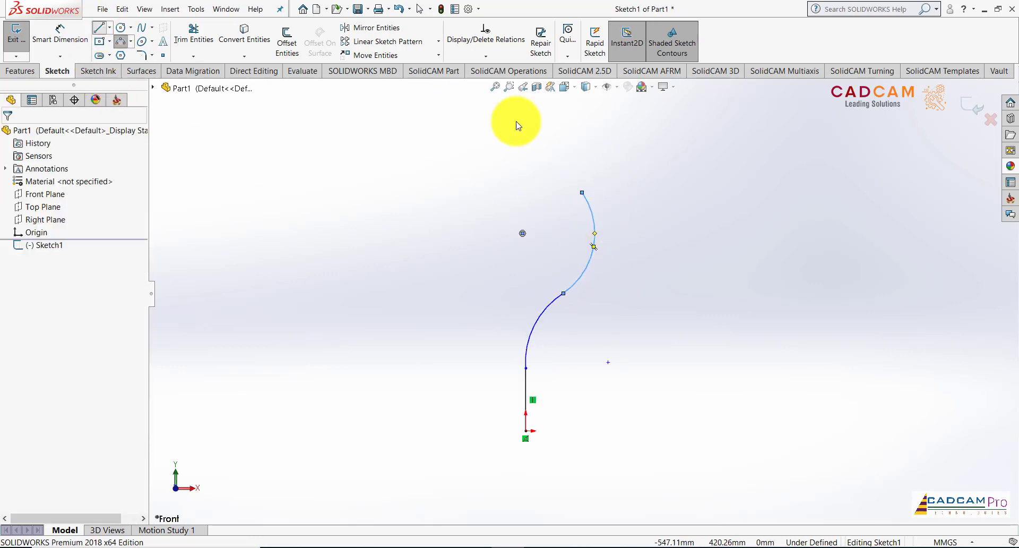
left_click(582, 193)
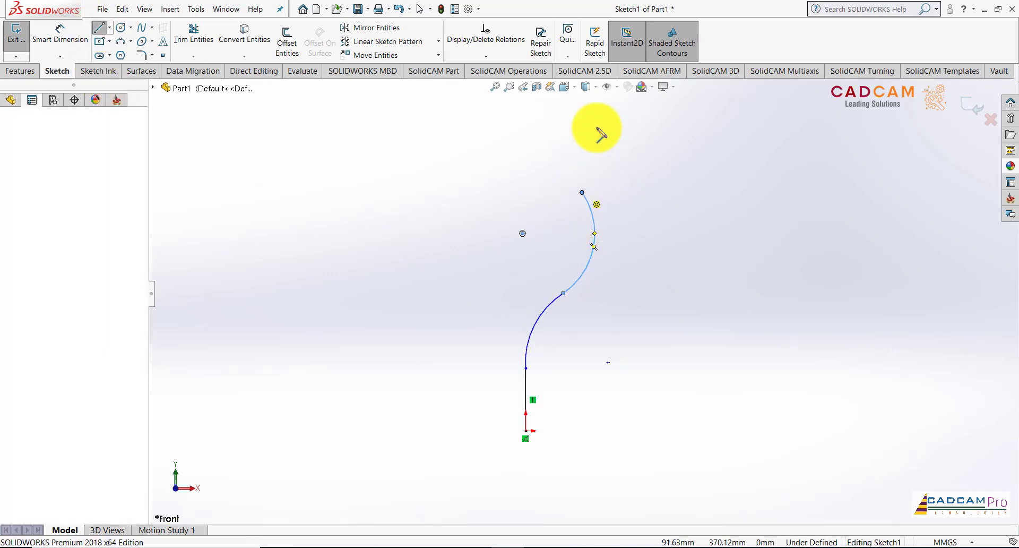
left_click(583, 110)
key("Escape")
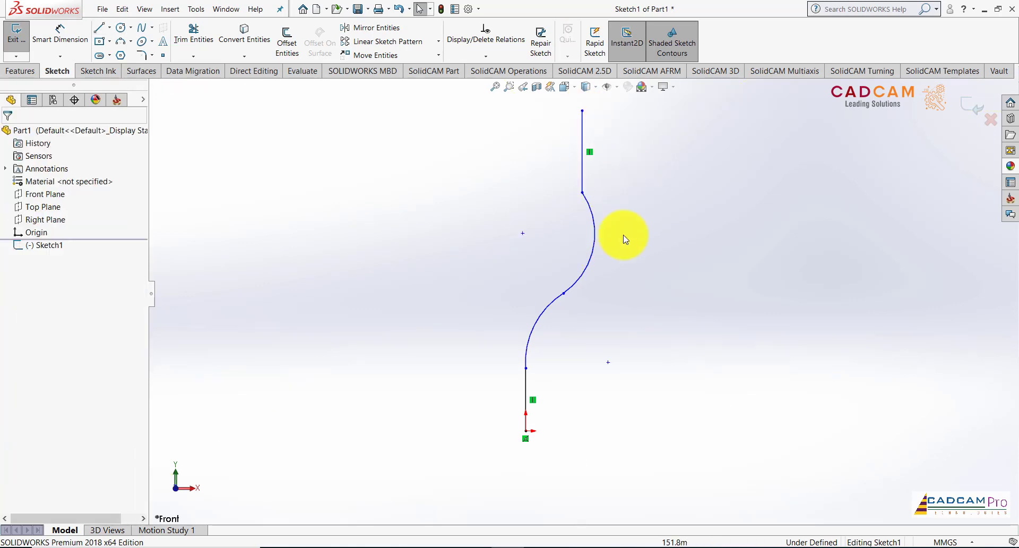
Step: Make the lower arc tangent to the lower vertical line and to the upper arc
left_click(531, 368)
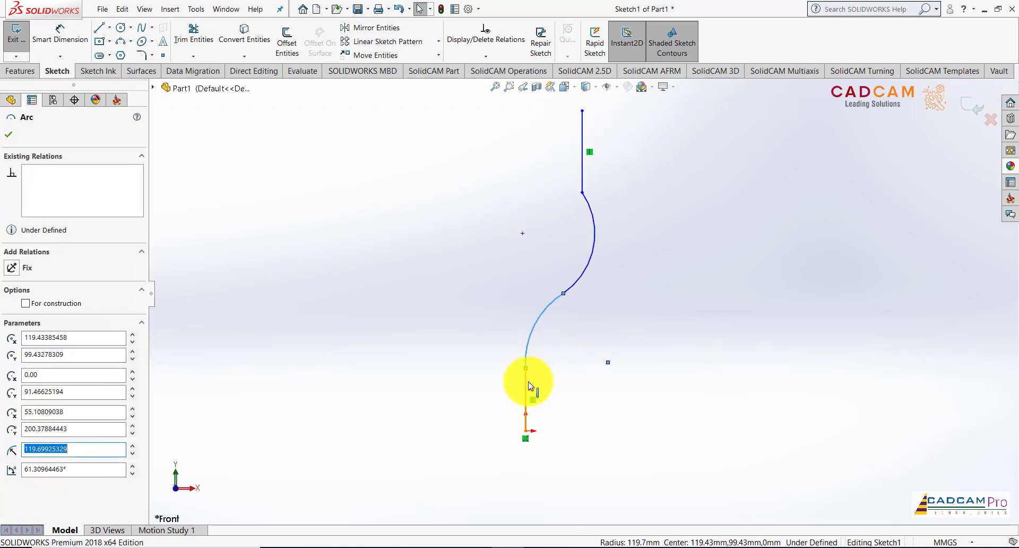
left_click(527, 387, "ctrl")
left_click(582, 327)
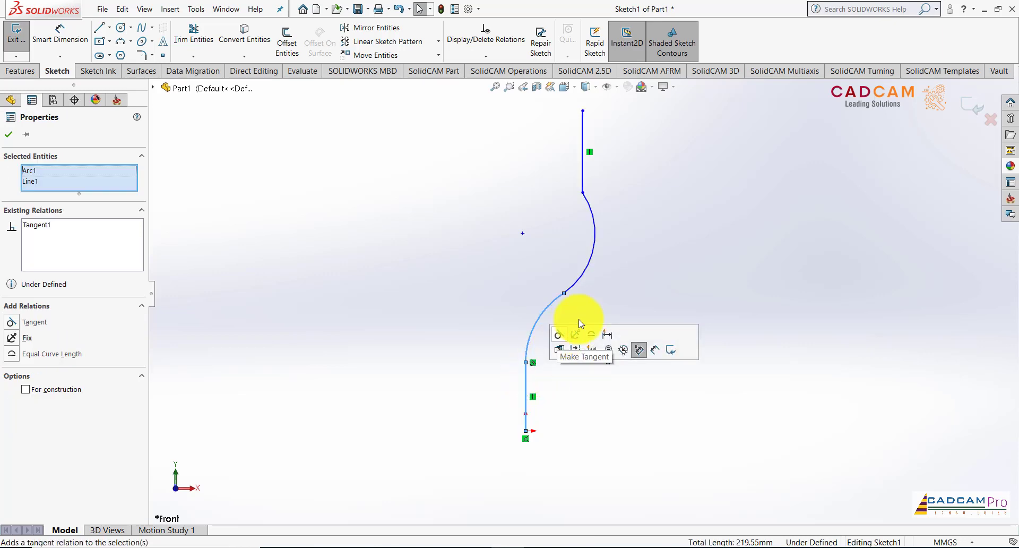
left_click(616, 300)
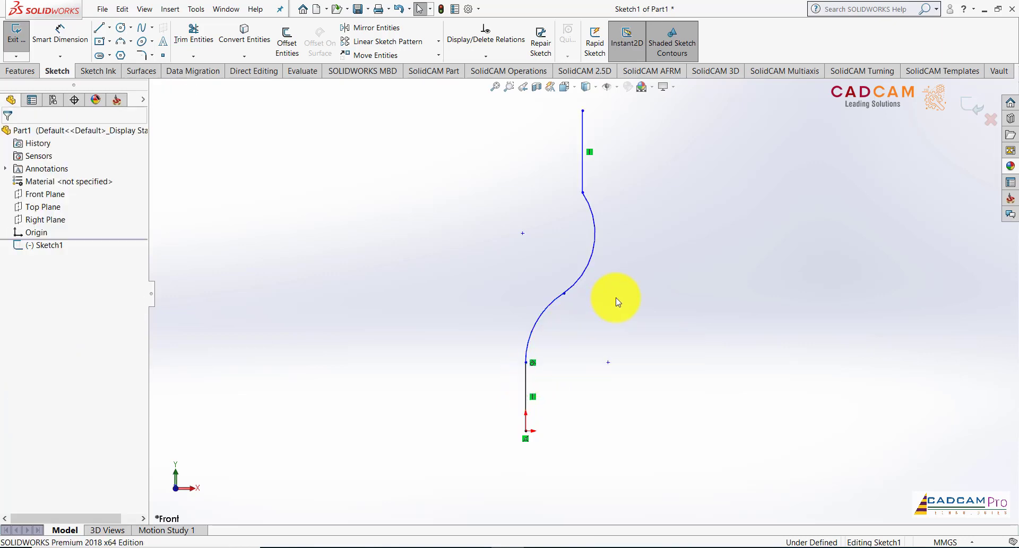
left_click(554, 301)
left_click(555, 302, "ctrl")
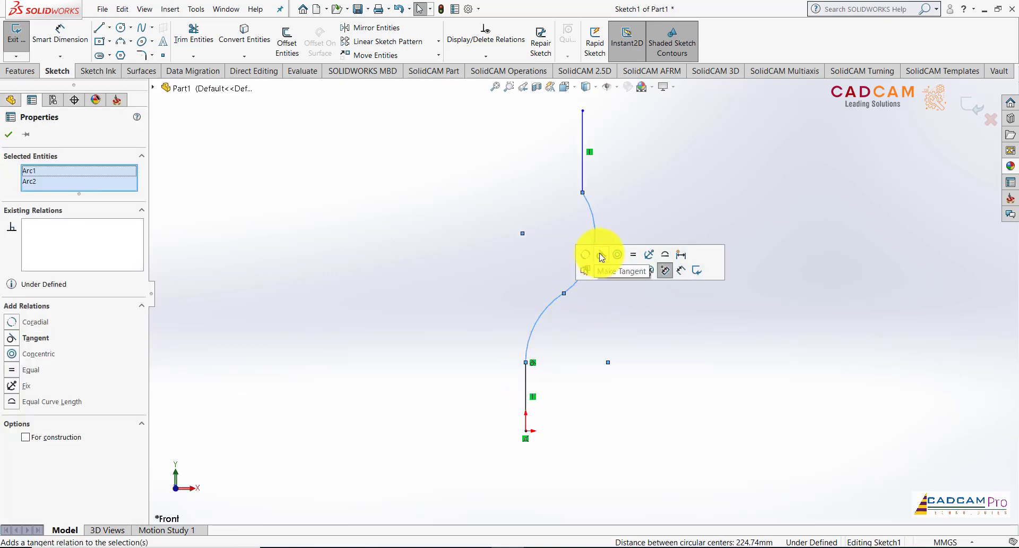
left_click(601, 258)
left_click(615, 315)
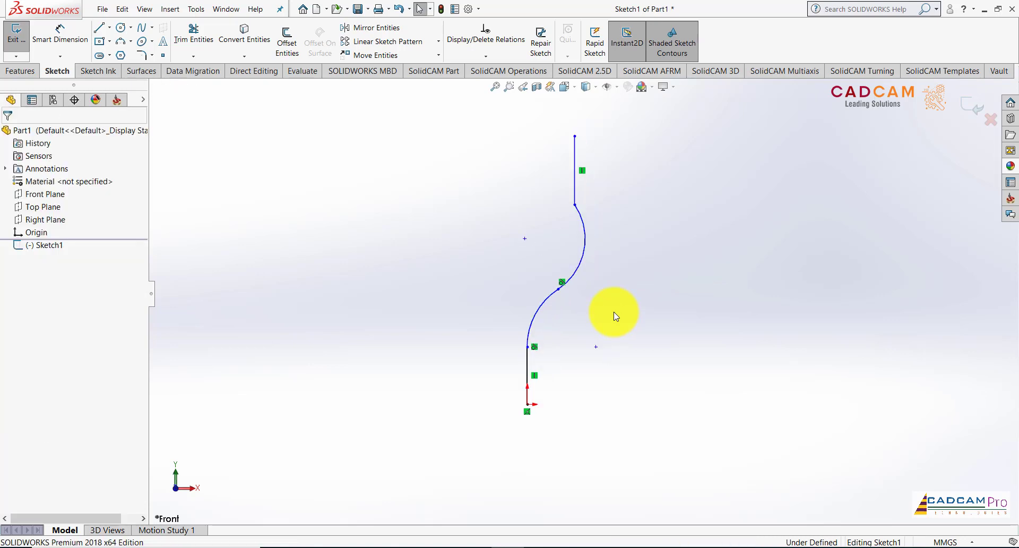
Step: Dimension the lower vertical line's length as 50 mm
right_click(615, 316)
left_click(719, 298)
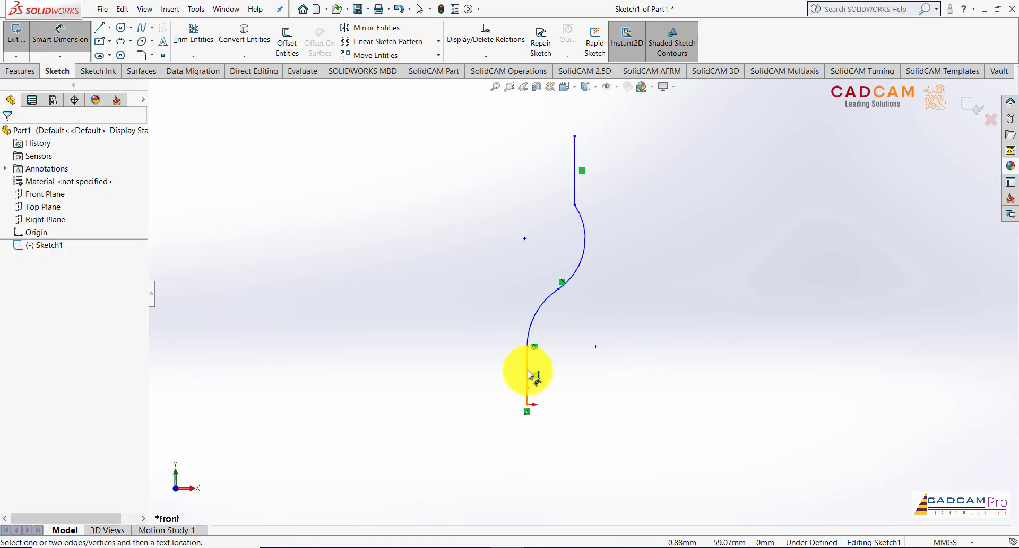
left_click(528, 374)
left_click(467, 385)
type("5")
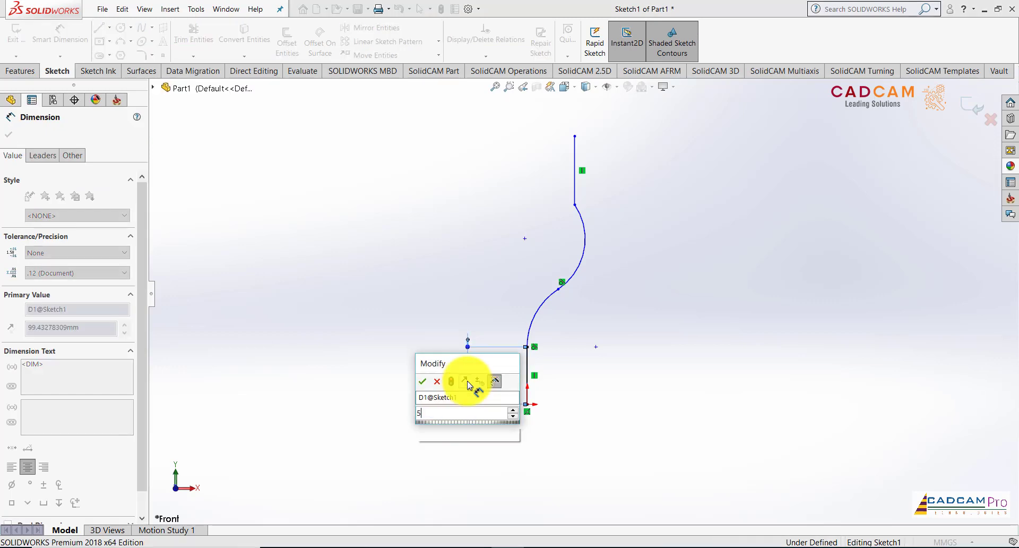
type("0")
key("Return")
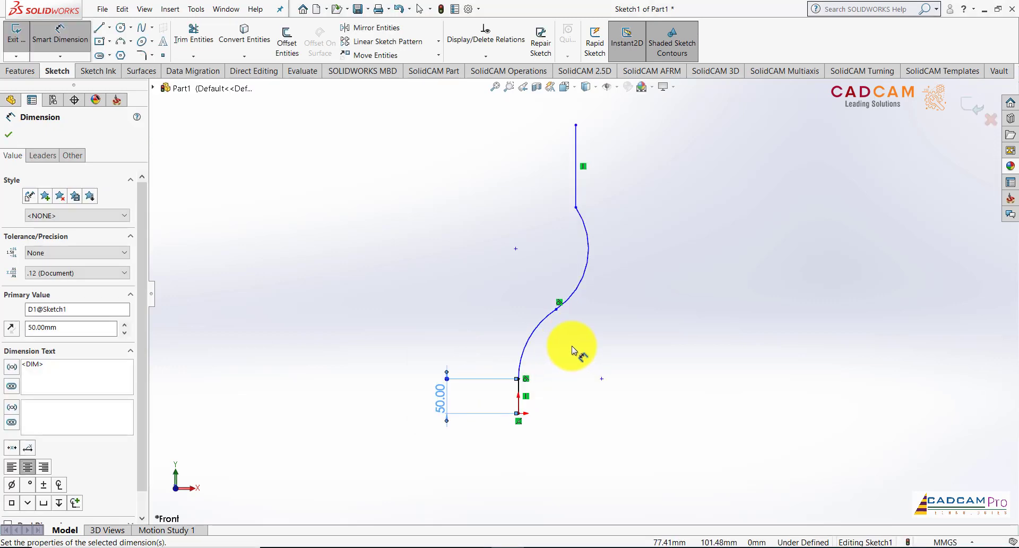
Step: Dimension both the lower and the upper arc with a radius of 60 mm
left_click(530, 336)
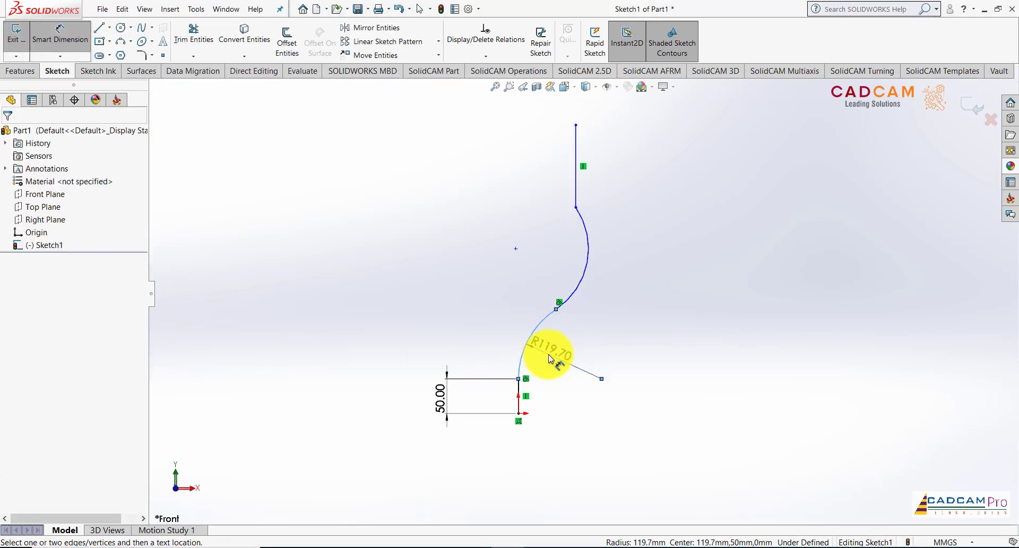
left_click(550, 355)
type("60")
key("Return")
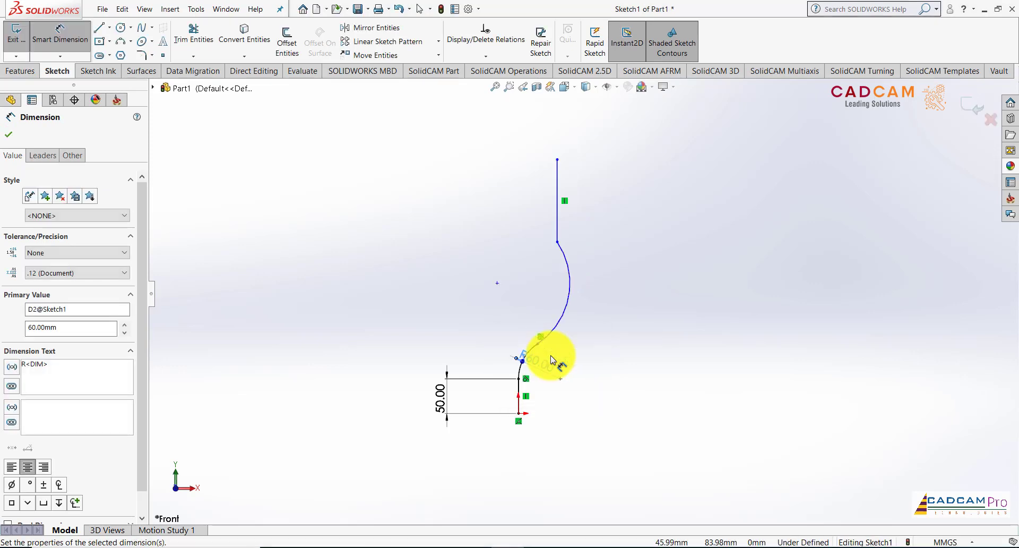
left_click(562, 317)
left_click(546, 291)
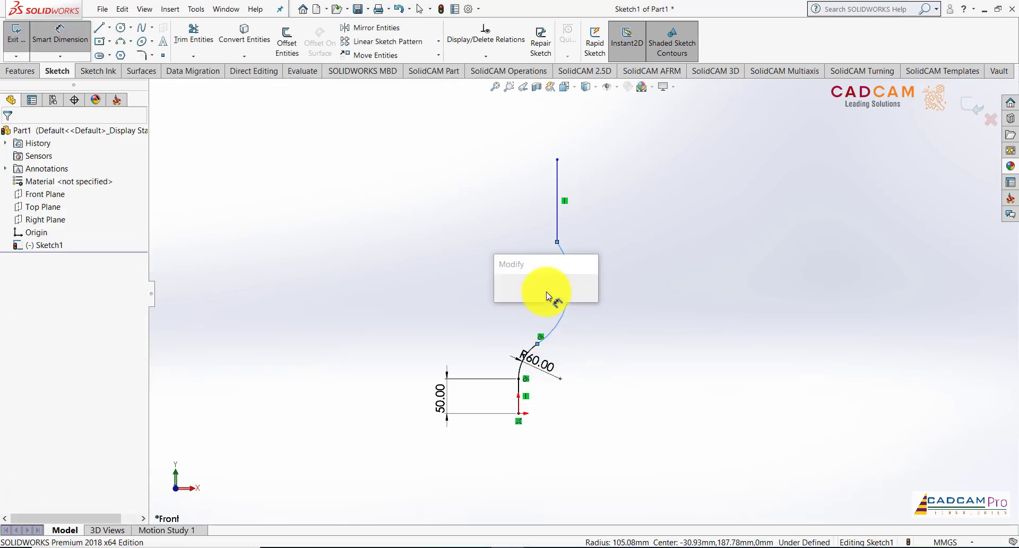
type("60")
key("Return")
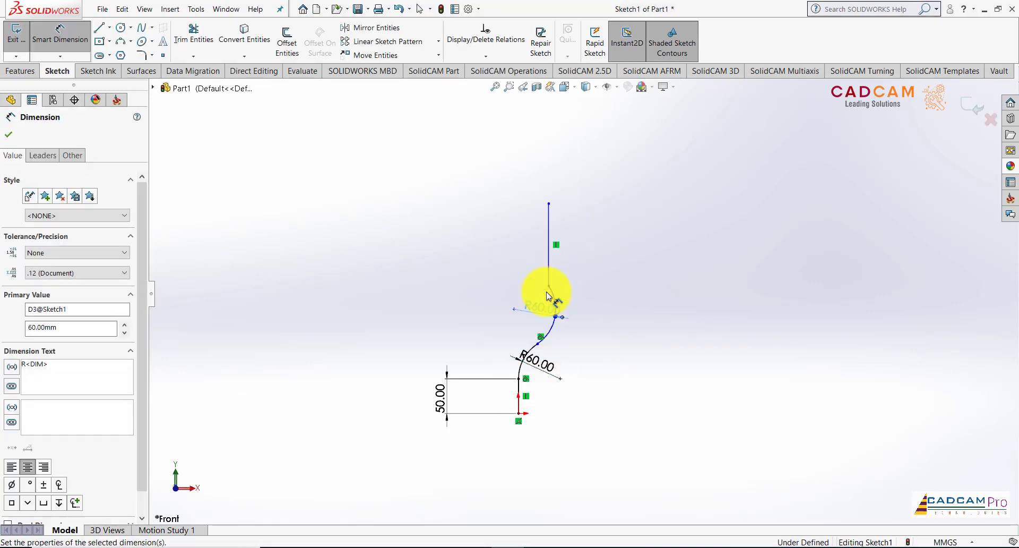
key("Escape")
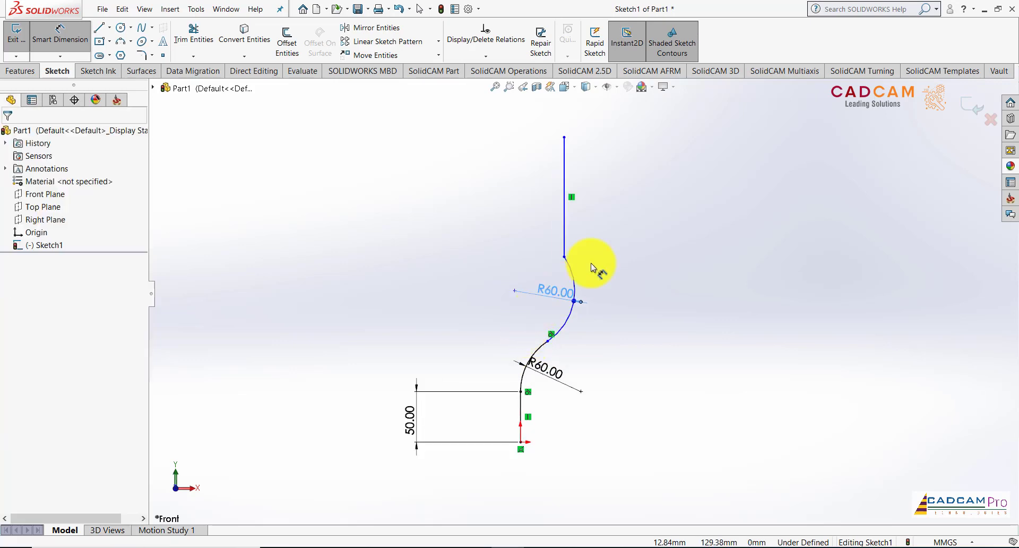
Step: Make the upper vertical line tangent to the upper arc and shift that arc's center down and away from the path
left_click(570, 219)
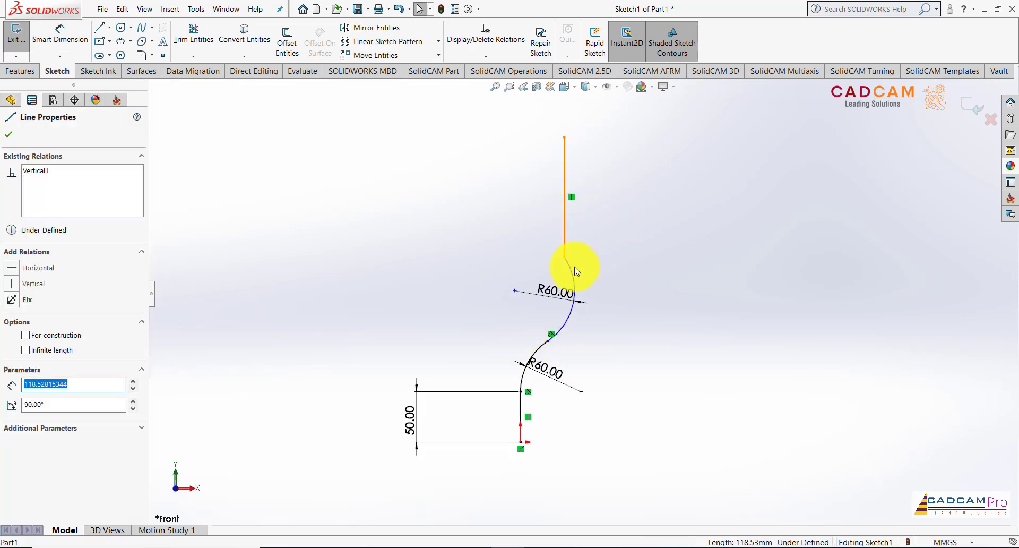
left_click(572, 268, "ctrl")
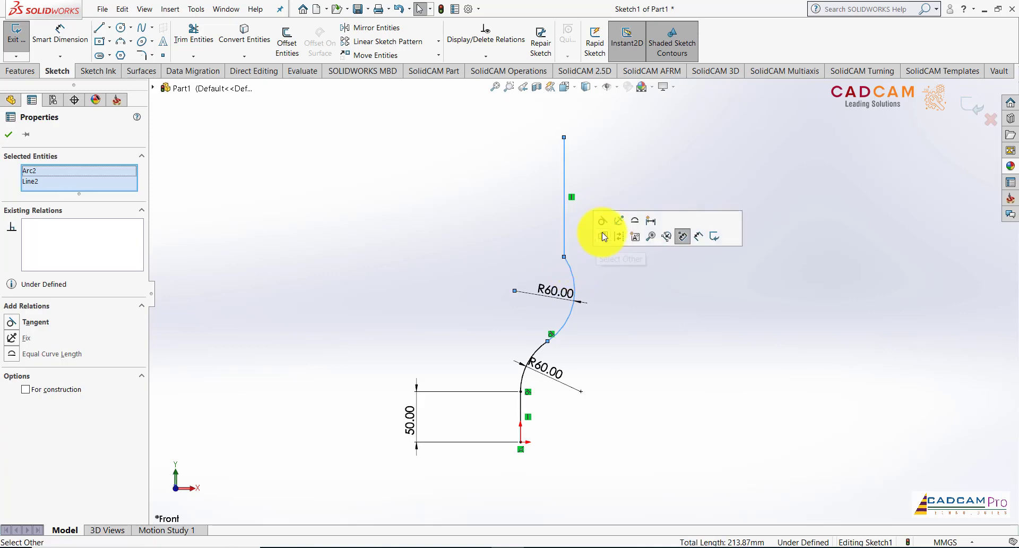
left_click(605, 229)
left_click(628, 290)
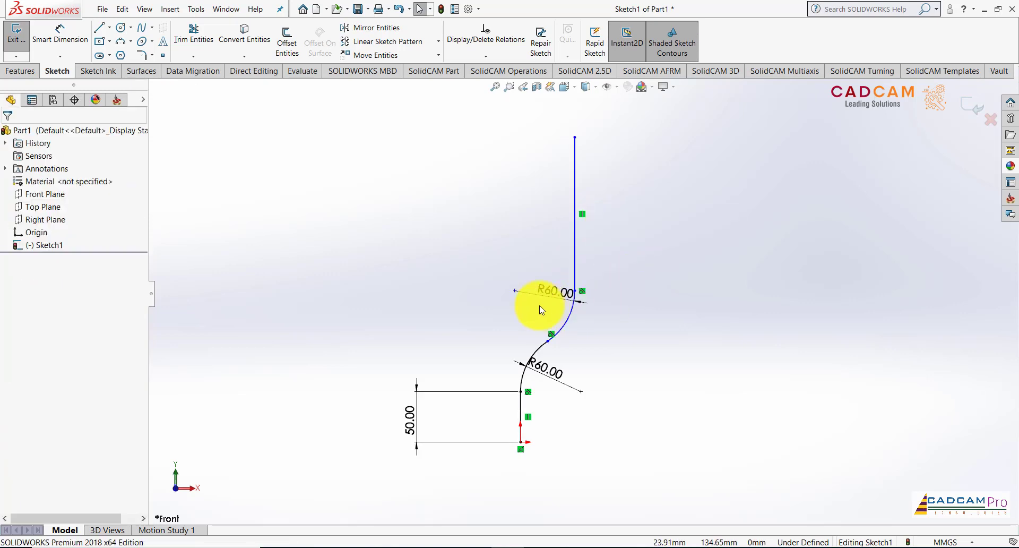
left_click_drag(517, 292, 489, 319)
Step: Dimension the horizontal distance between the upper arc's center and the lower vertical line as 10 mm
right_click(684, 346)
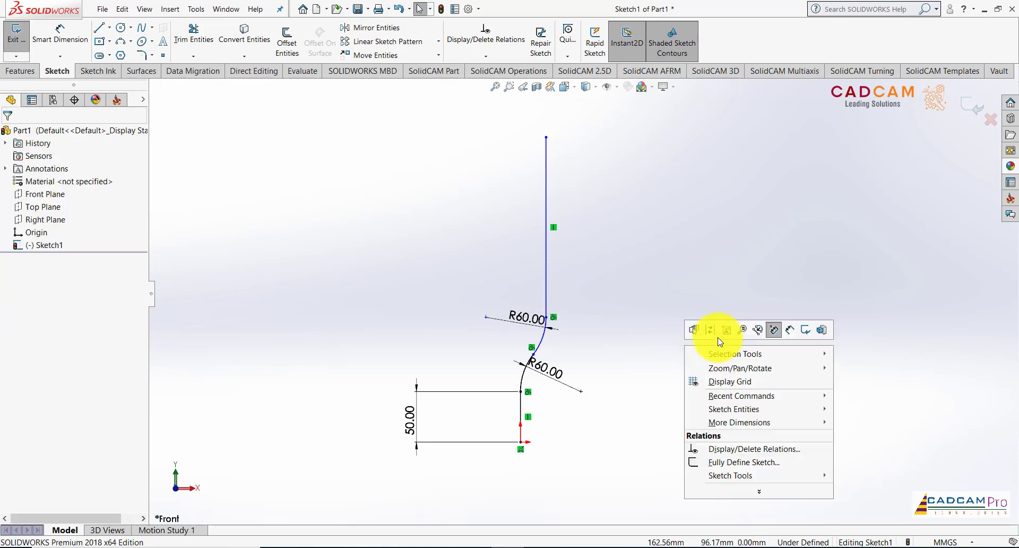
left_click(785, 325)
left_click(486, 318)
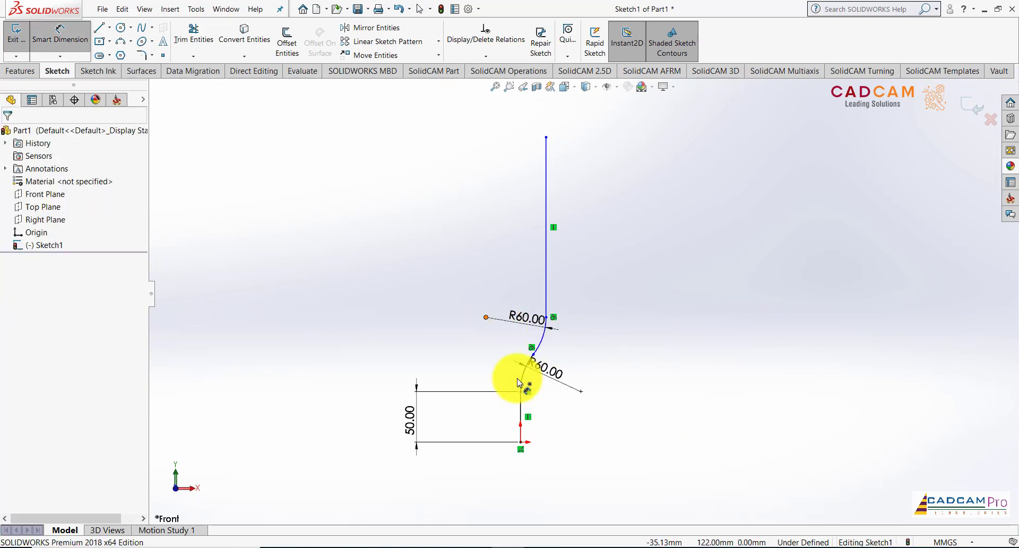
left_click(520, 411)
left_click(501, 251)
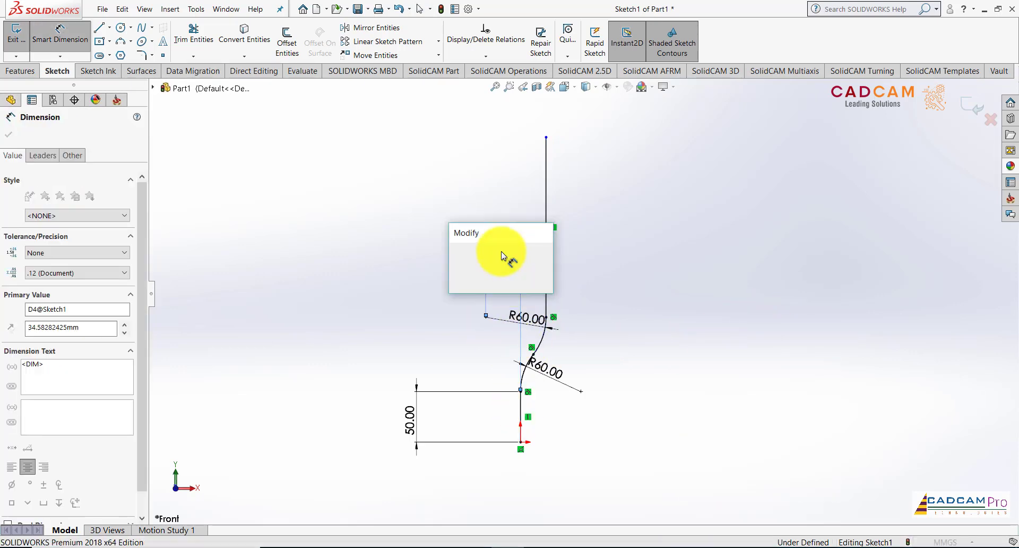
type("10")
key("Return")
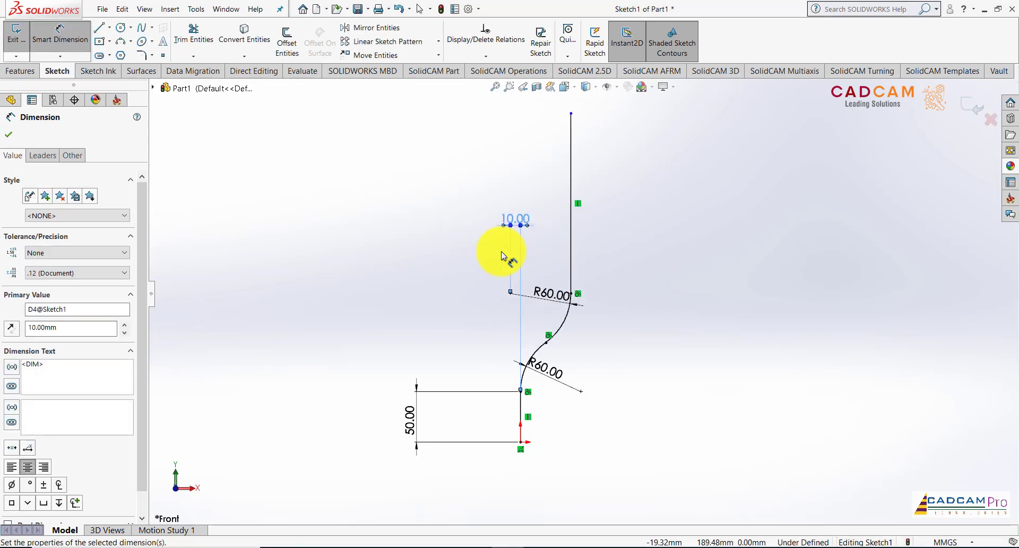
left_click(635, 325)
scroll(652, 263, "up", 2)
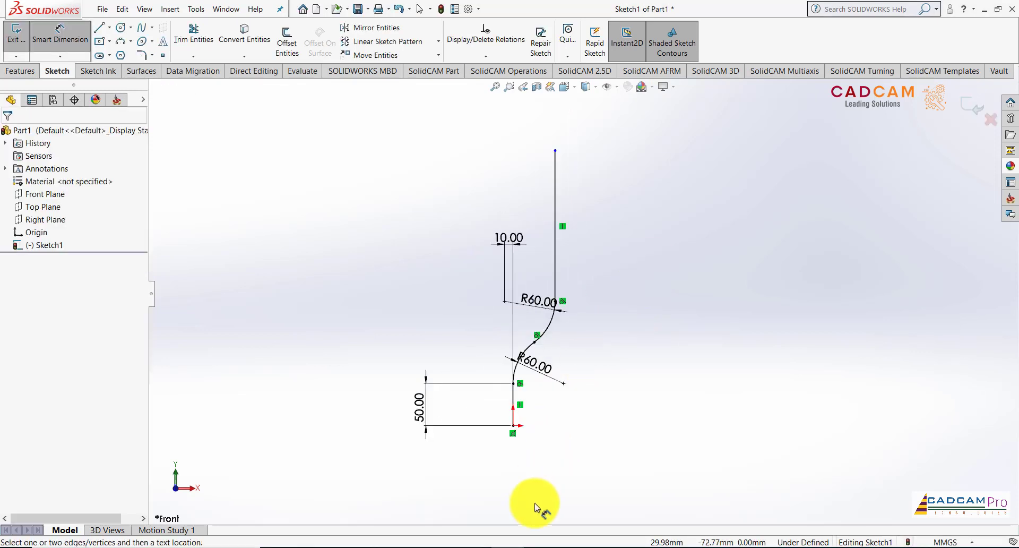
Step: Consult the reference drawing, dimension the path's overall height from the origin to its top end as 265 mm, and place that dimension closer to the path
left_click(545, 547)
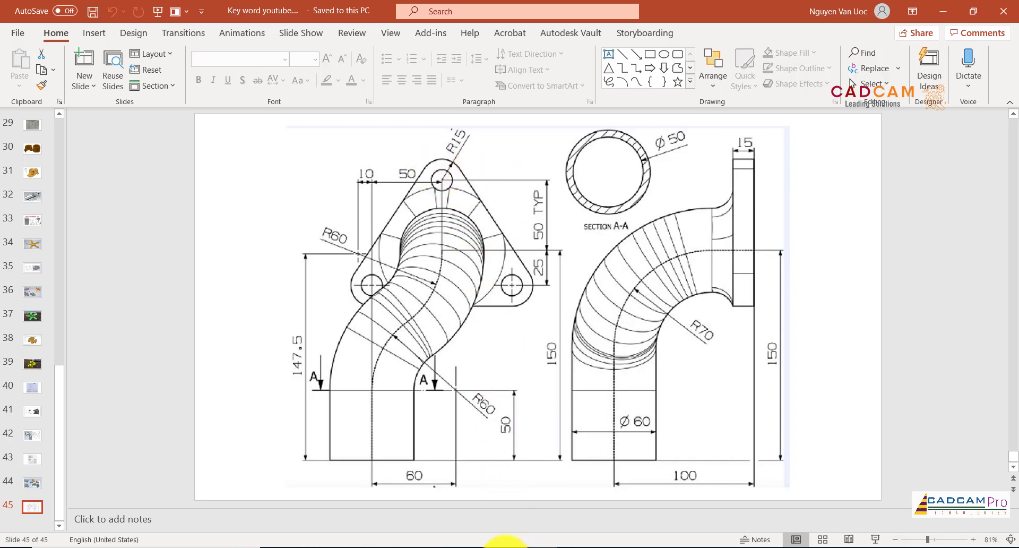
left_click(505, 546)
left_click(555, 151)
left_click(513, 425)
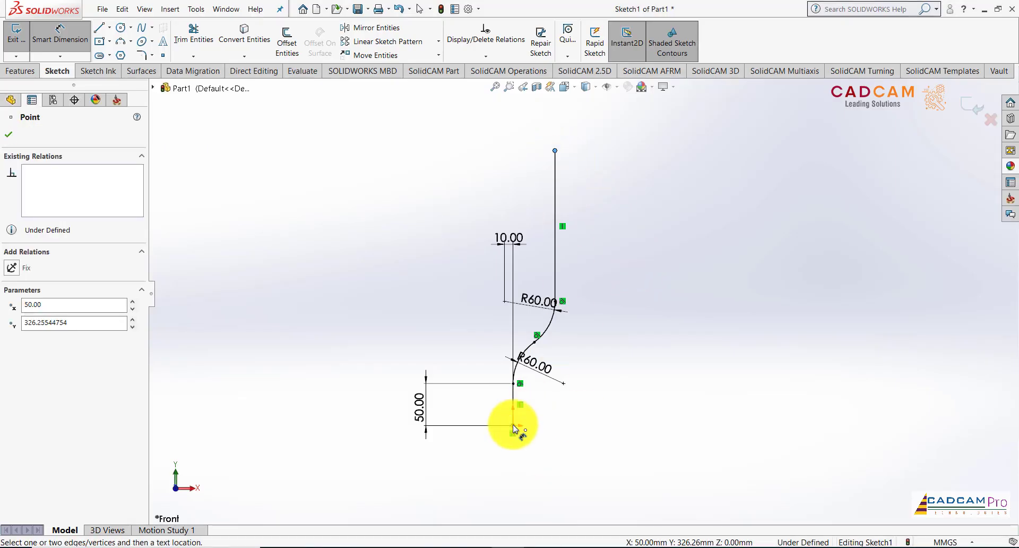
left_click(681, 283)
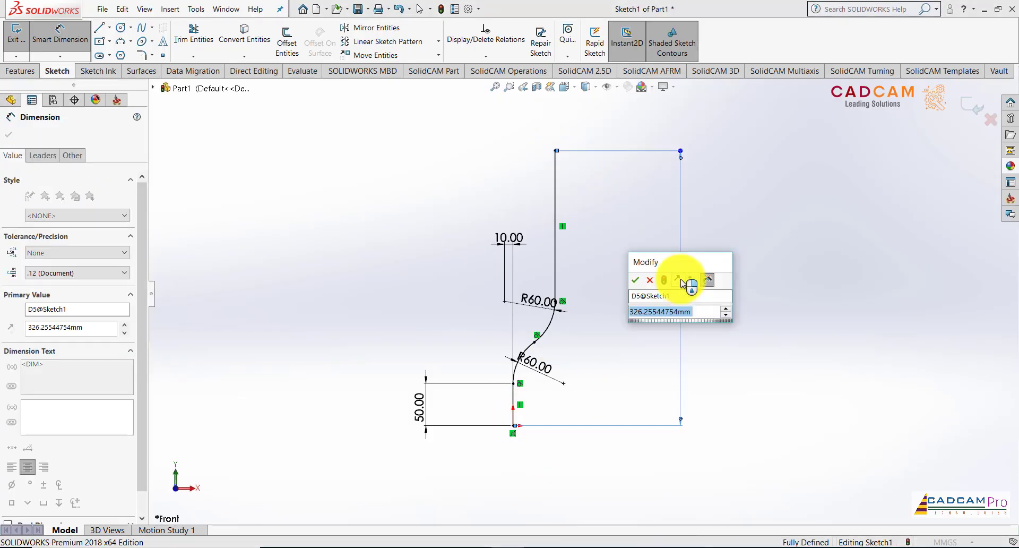
key("Return")
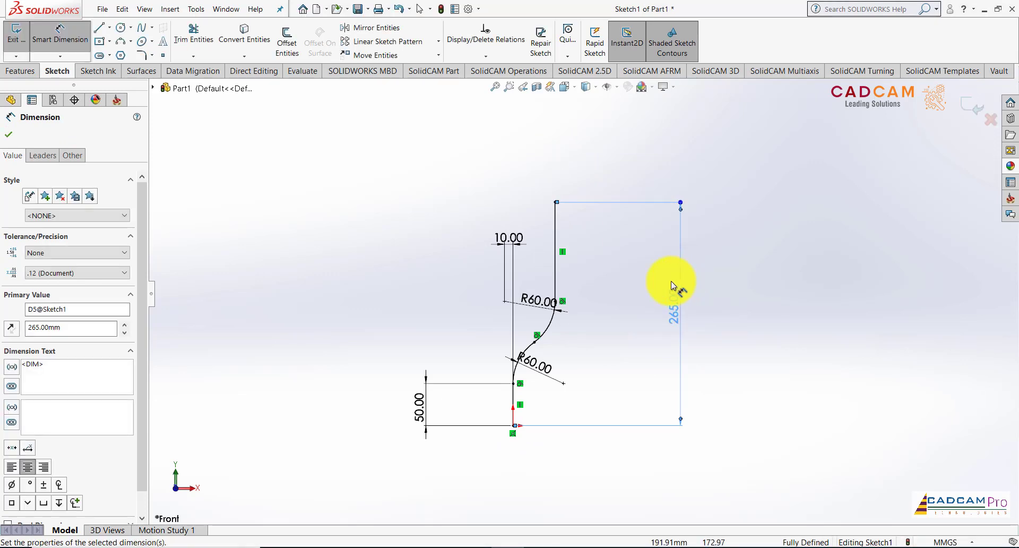
key("Escape")
key("Escape")
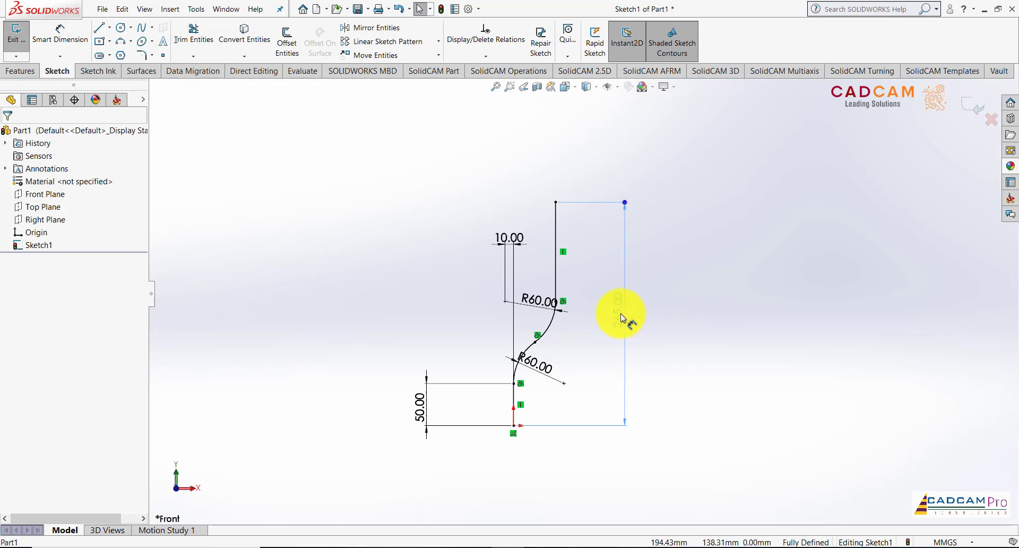
left_click(622, 317)
left_click(648, 426)
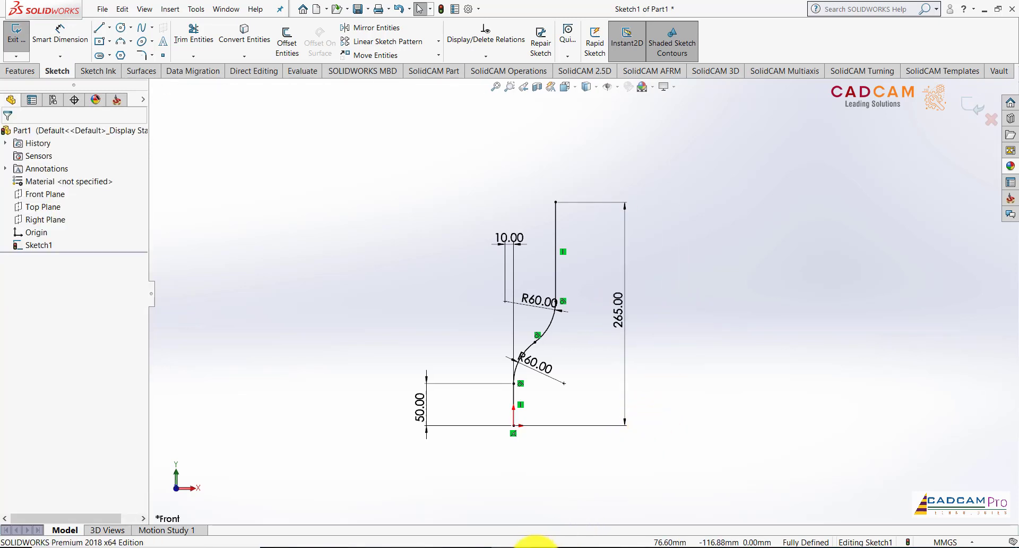
Step: Switch to the reference drawing in PowerPoint and mark the 50 TYP and 150 heights and the flange's extent above the upper hole's center
left_click(537, 544)
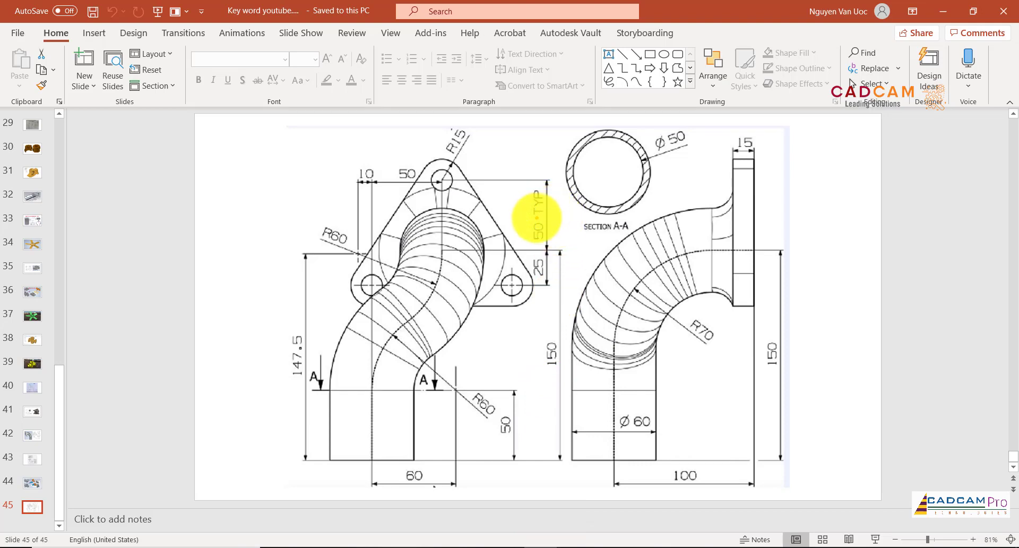
left_click_drag(548, 340, 547, 371)
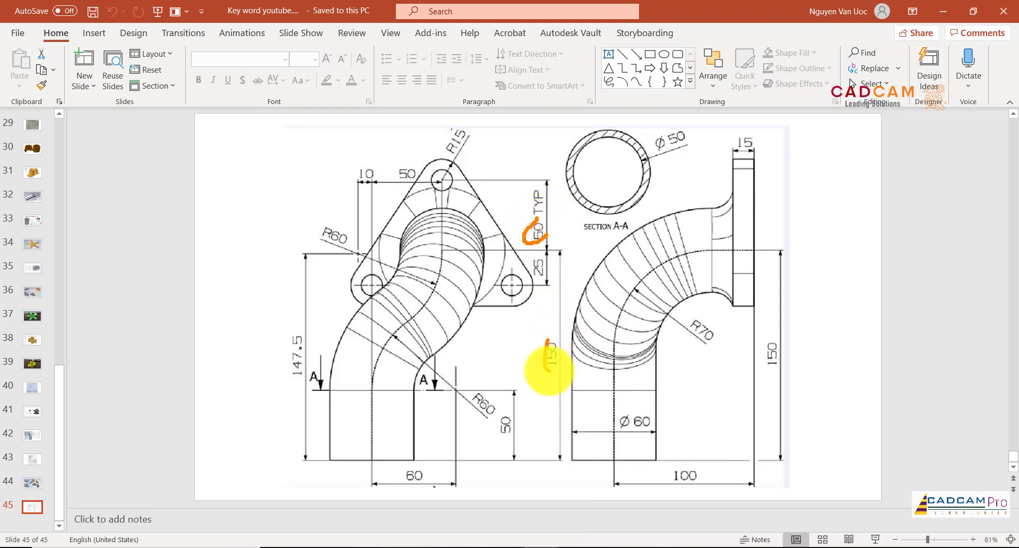
left_click_drag(452, 161, 544, 163)
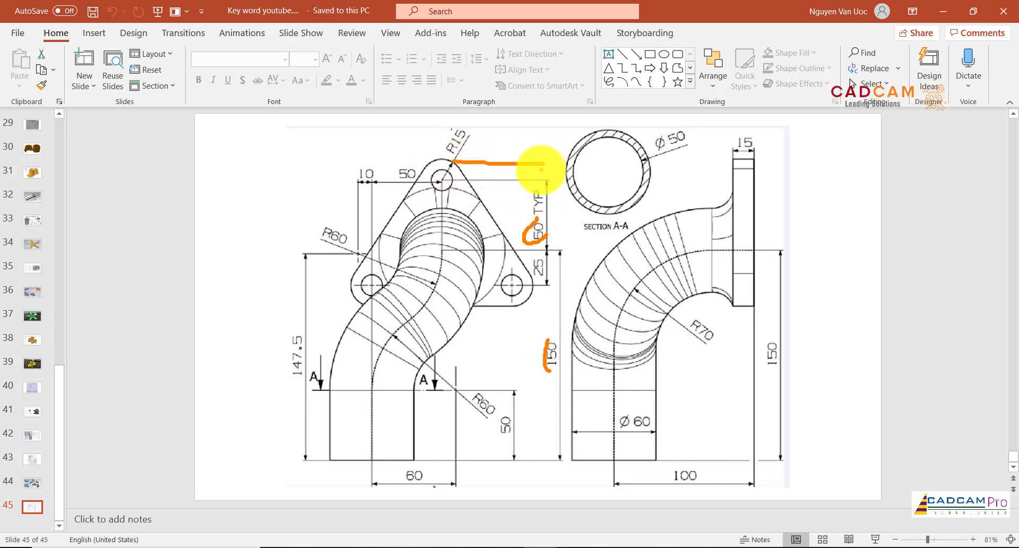
left_click_drag(472, 181, 535, 180)
left_click_drag(508, 149, 507, 169)
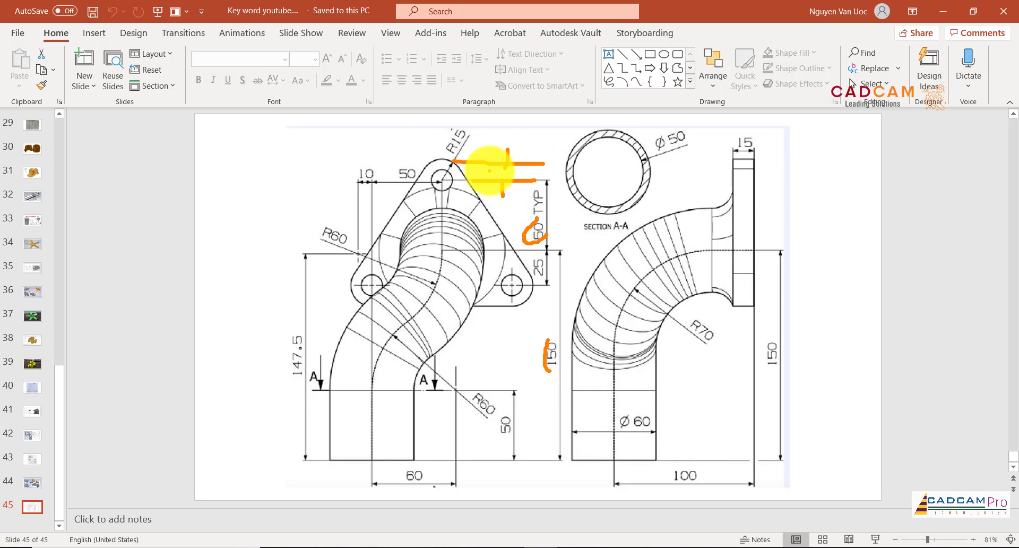
key("Escape")
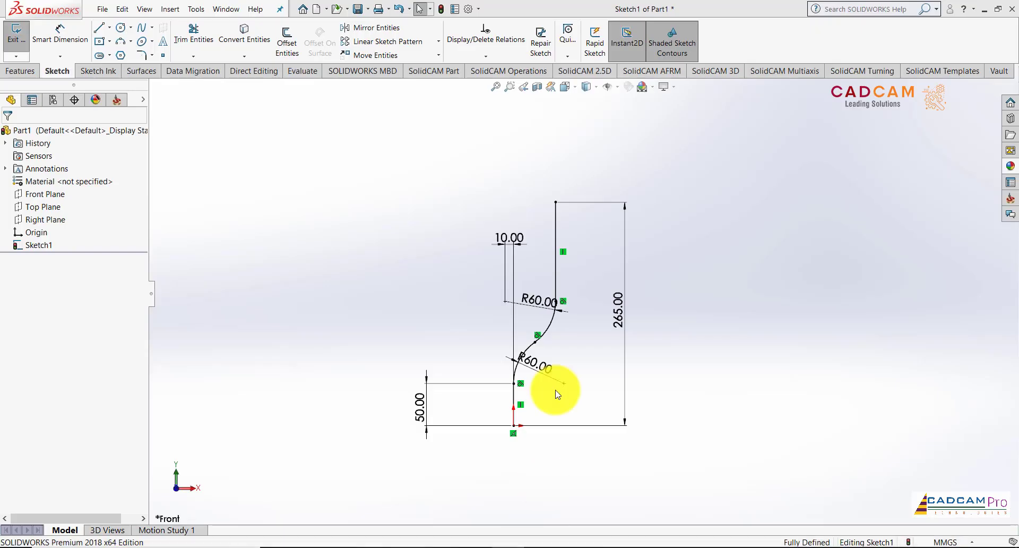
Step: Close the front-view path sketch and start a new sketch on the Right Plane, viewed normal to it
scroll(604, 332, "up", 3)
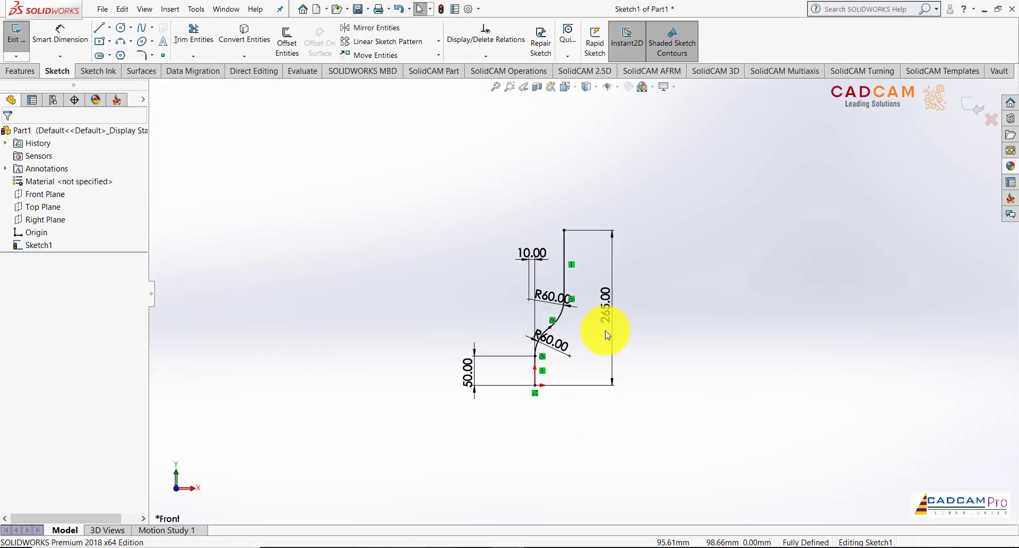
scroll(618, 333, "down", 3)
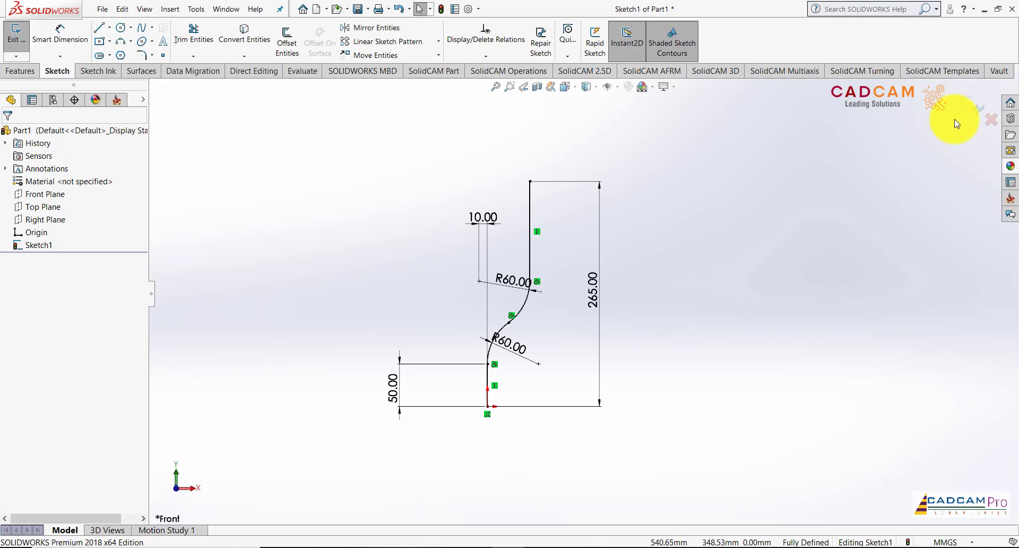
left_click(715, 291)
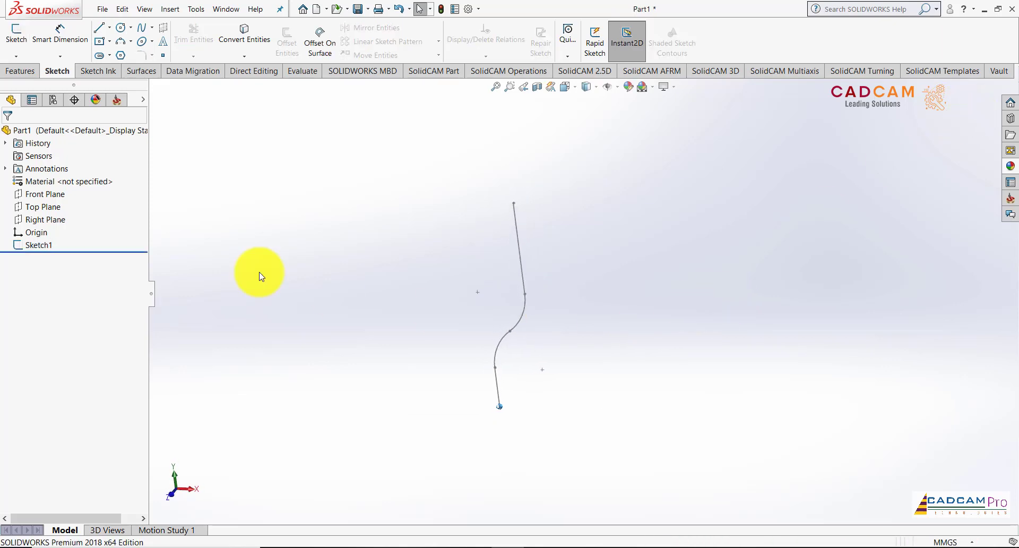
left_click(52, 220)
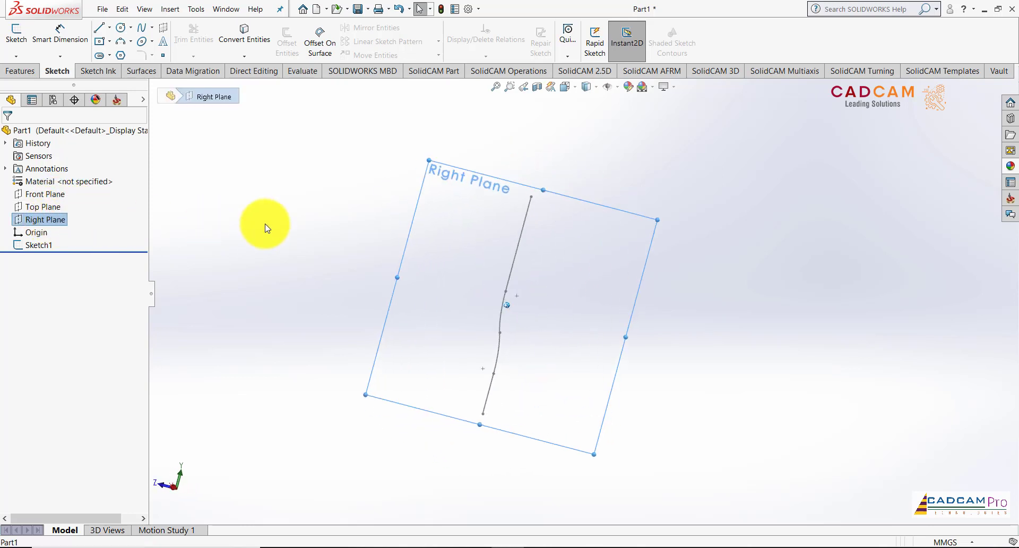
right_click(54, 219)
left_click(64, 206)
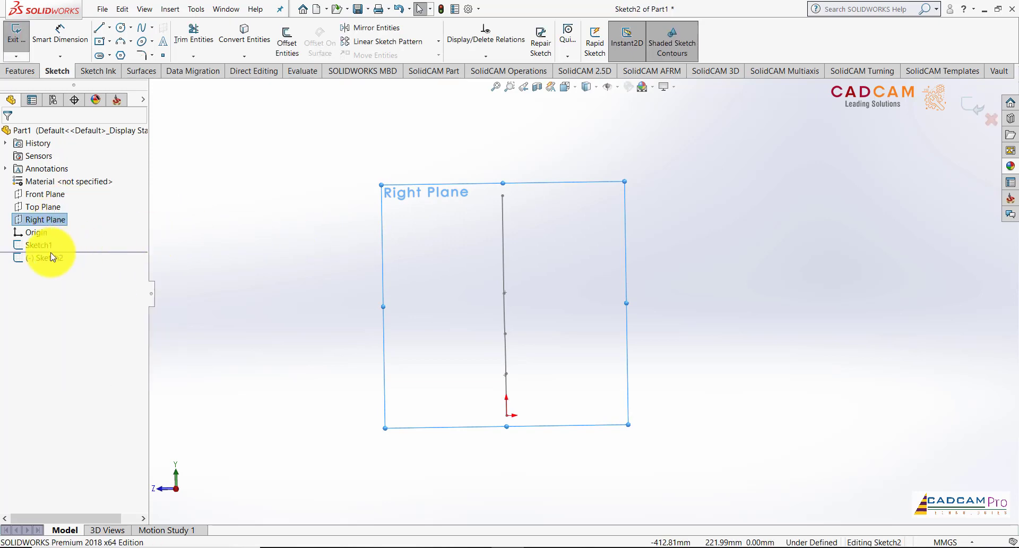
left_click(47, 263)
left_click(68, 250)
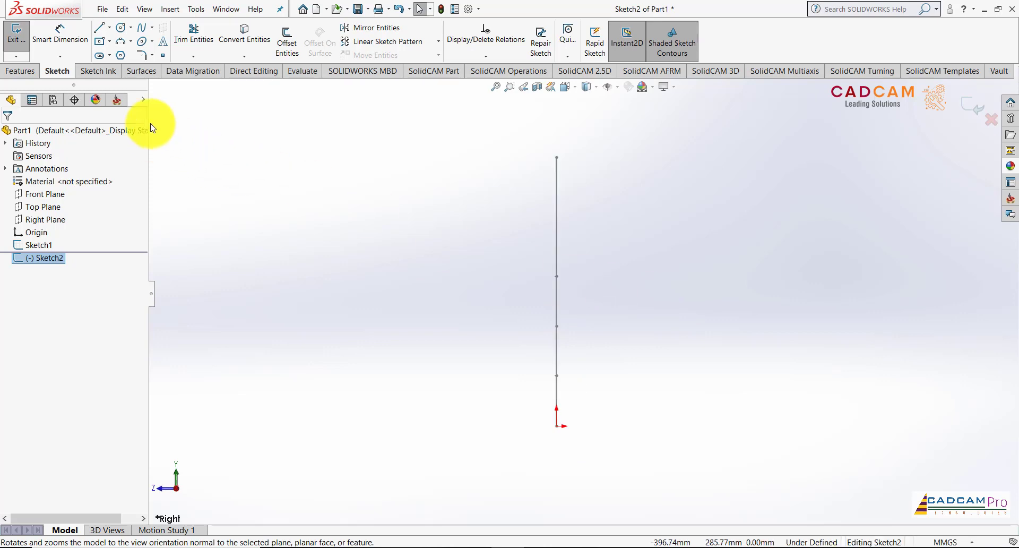
Step: Sketch a vertical line about 132 mm long up from the origin and a three-point arc of about 146 mm radius from its upper end
left_click(98, 27)
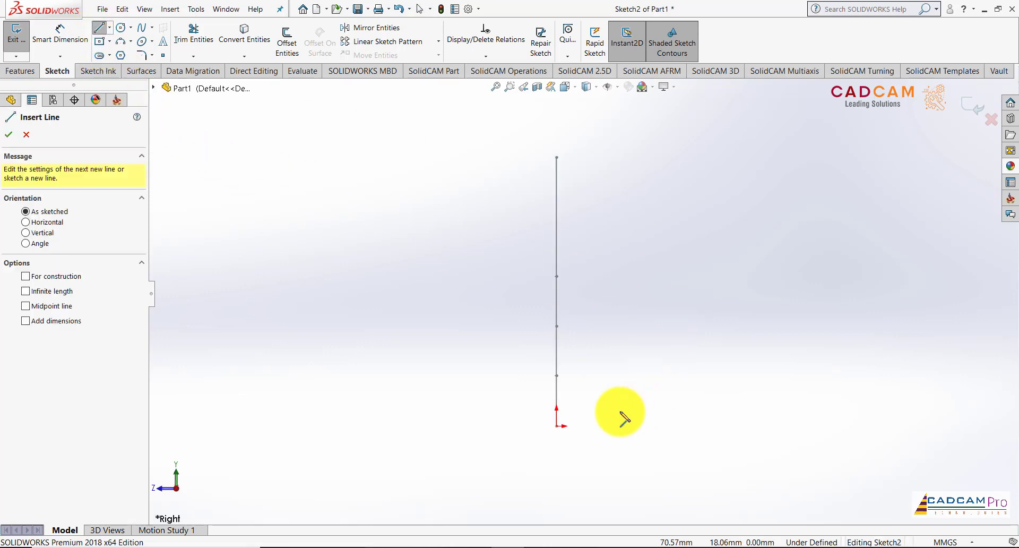
left_click(557, 425)
left_click(557, 292)
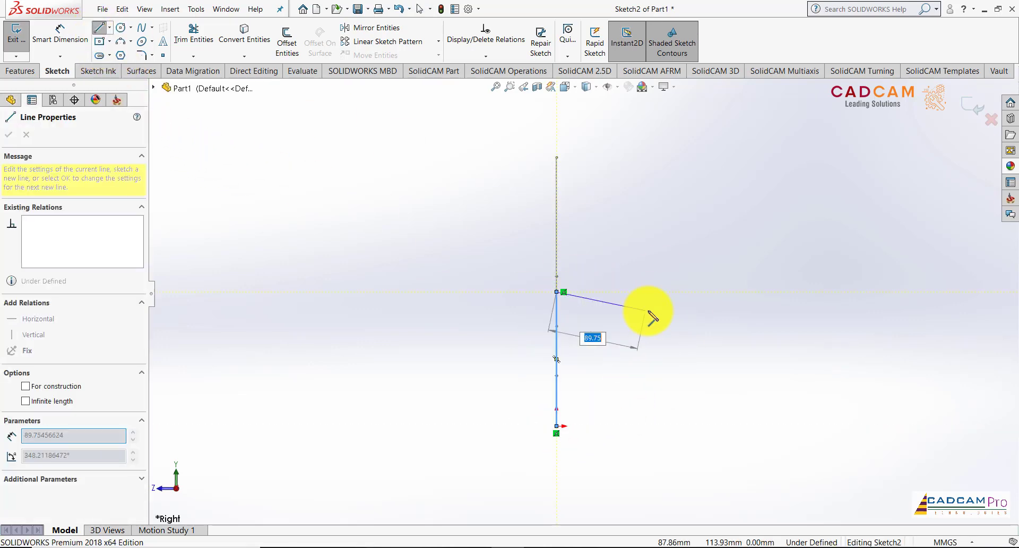
left_click(101, 28)
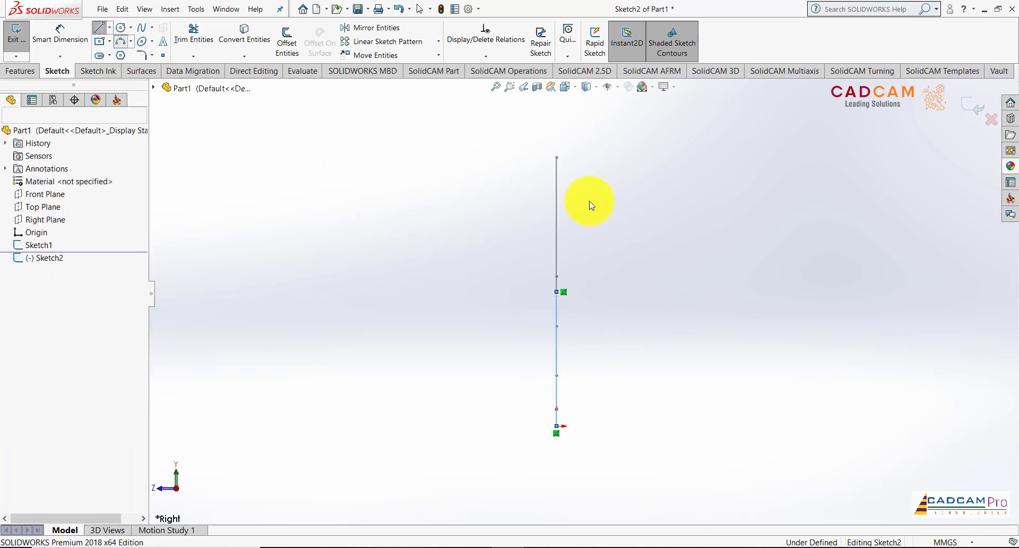
left_click(557, 292)
left_click(743, 197)
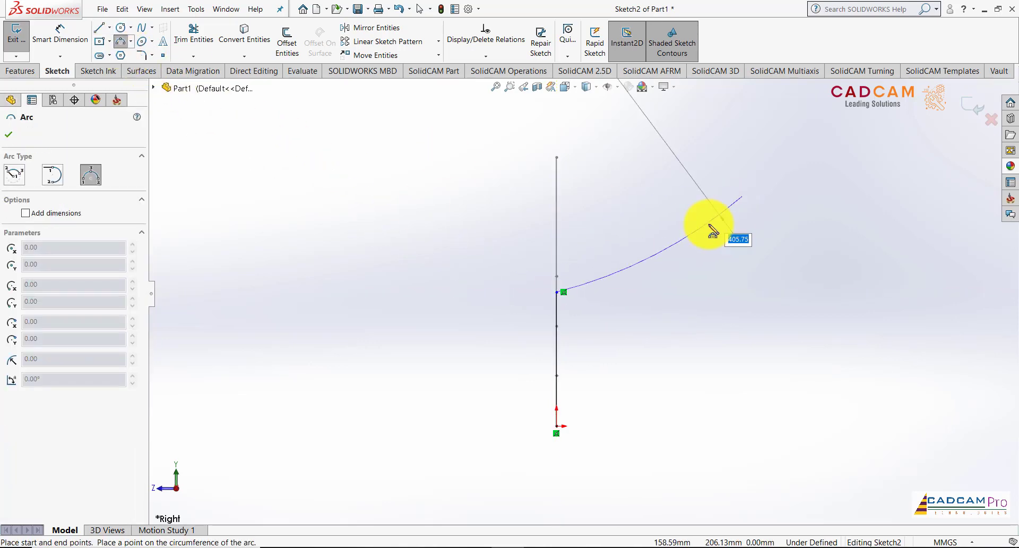
left_click(673, 195)
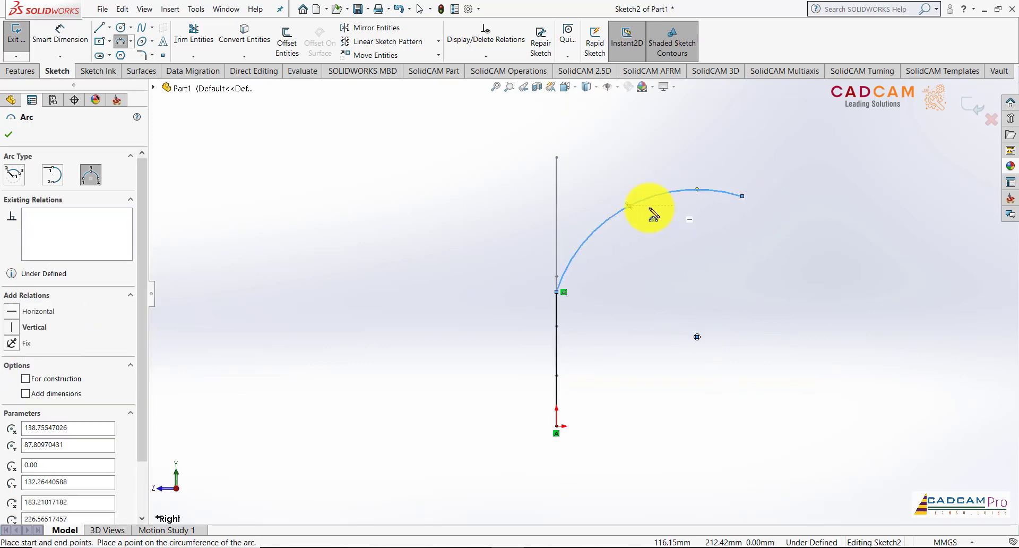
Step: Sketch a horizontal line about 111 mm long outward from the arc's free end
left_click(104, 31)
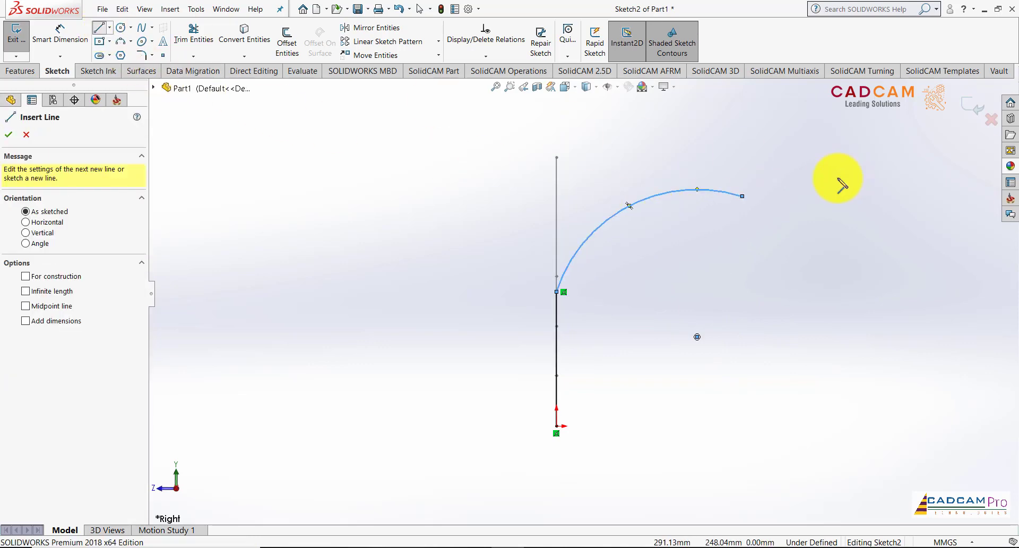
left_click(743, 197)
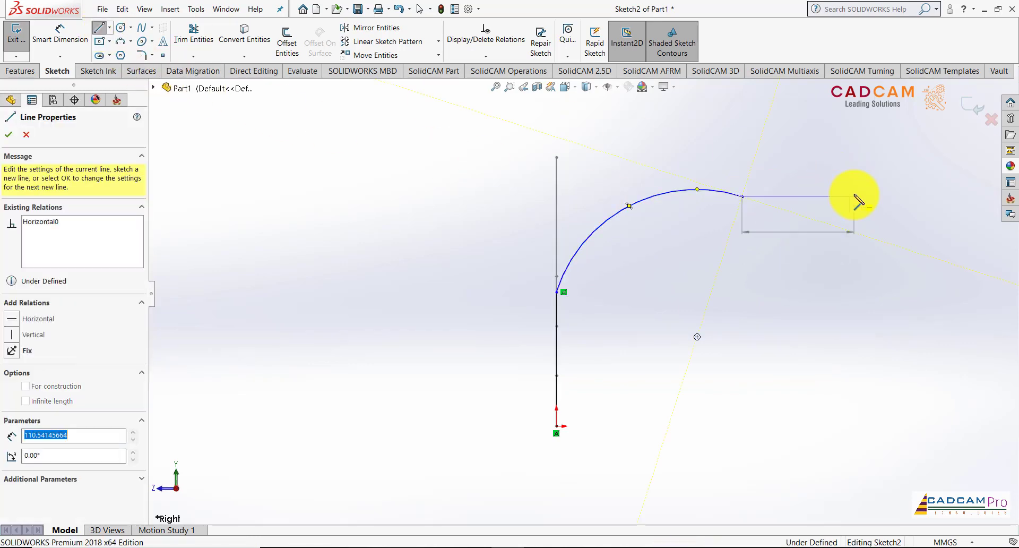
left_click(855, 198)
key("Escape")
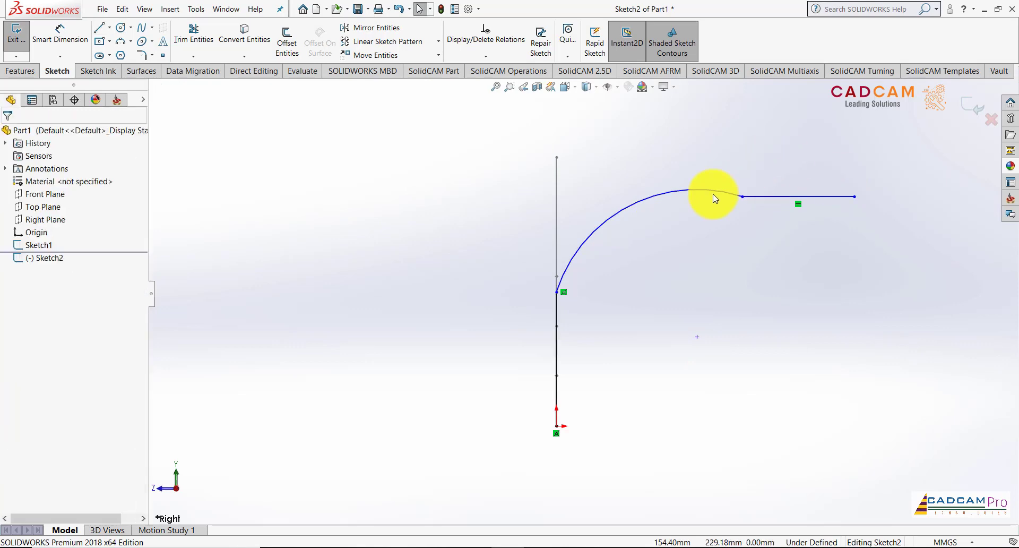
Step: Make the arc tangent to both the vertical line and the horizontal line
scroll(722, 228, "up", 2)
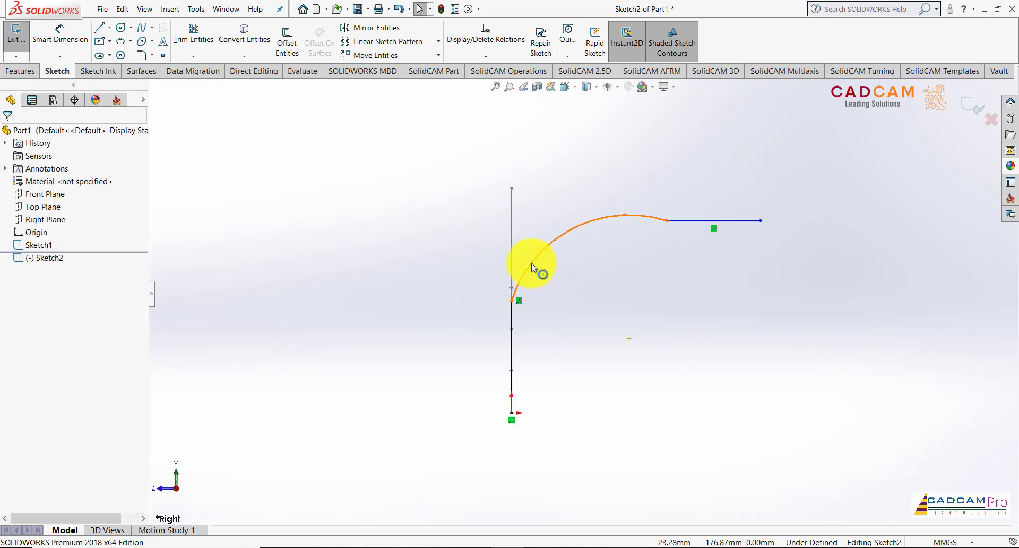
left_click(518, 318)
left_click(512, 318)
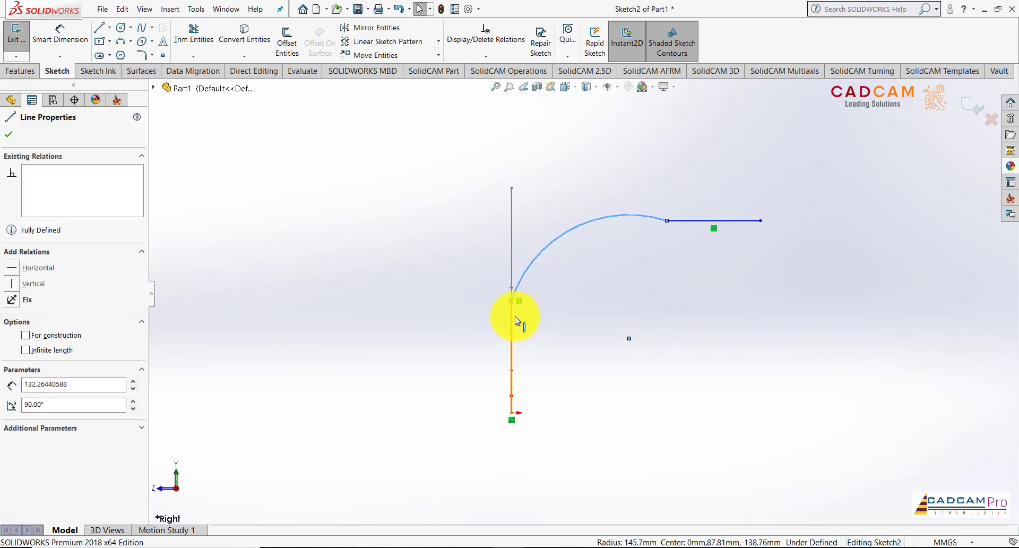
left_click(517, 300, "ctrl")
left_click(542, 270)
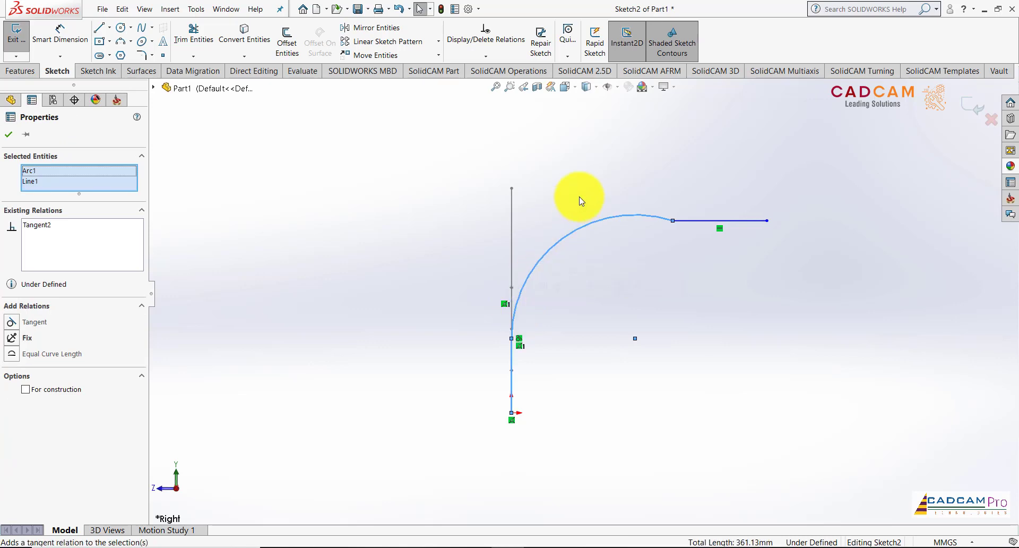
left_click(618, 193)
left_click(686, 220)
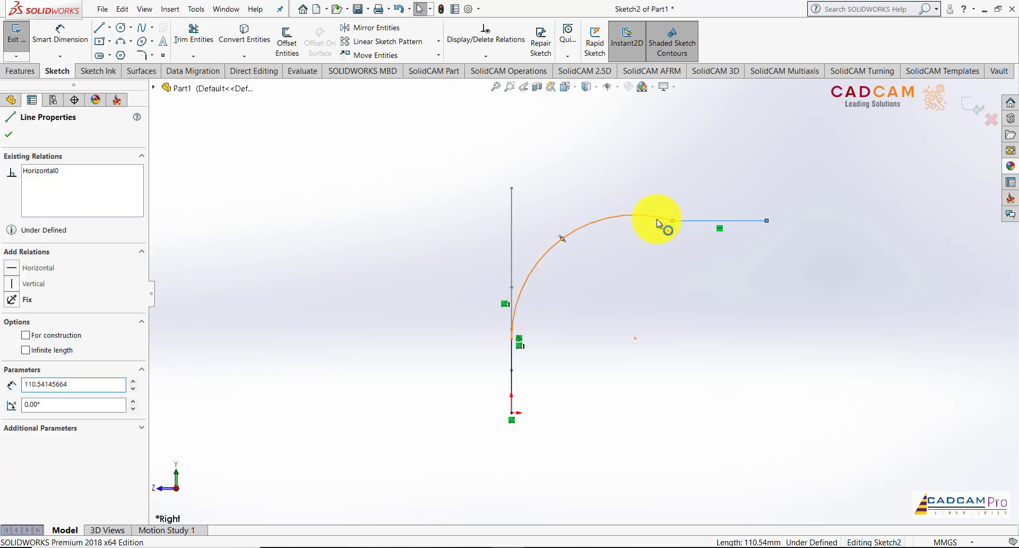
left_click(659, 218, "ctrl")
left_click(616, 175)
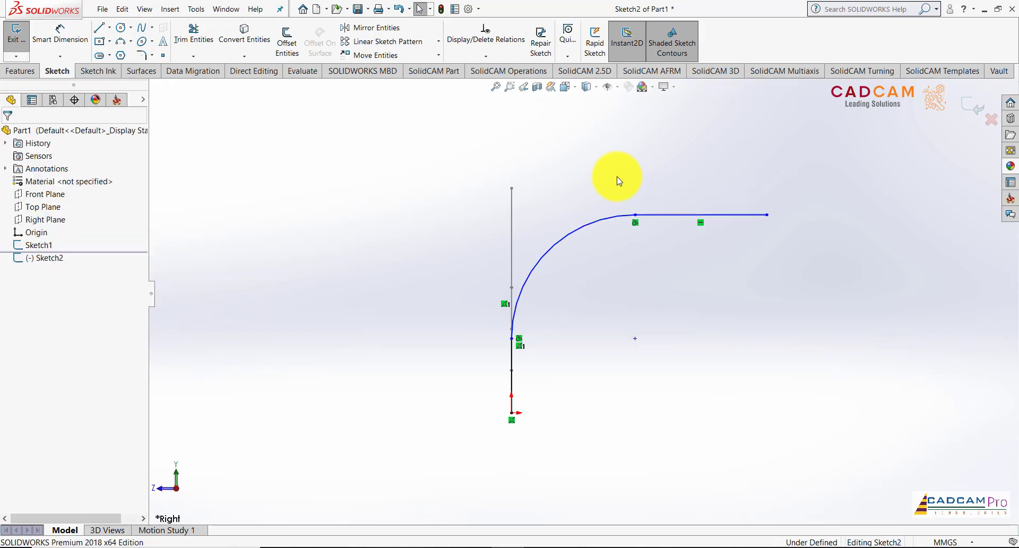
Step: Check the side view in the reference drawing and dimension the horizontal distance from the origin to the path's free end as 100 mm
left_click(549, 547)
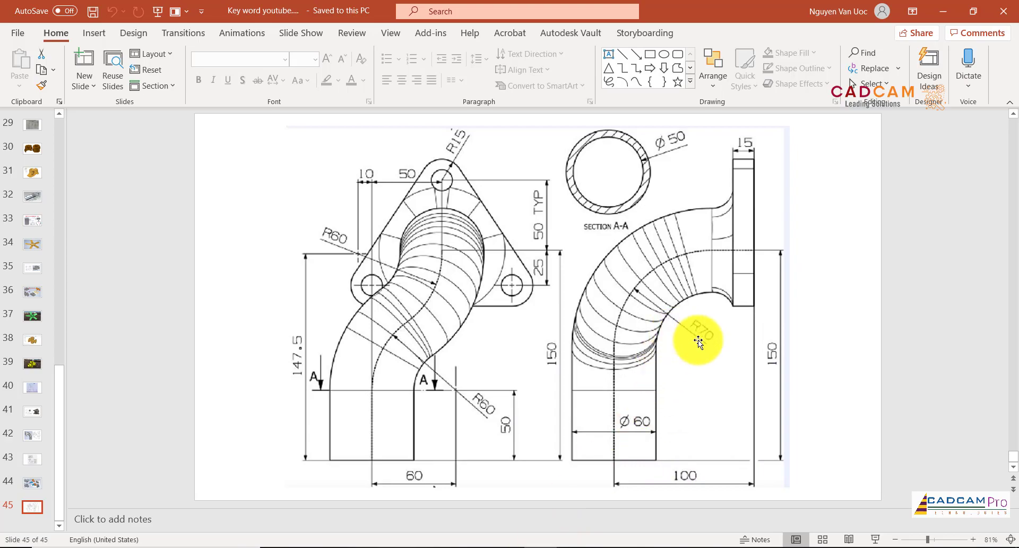
left_click(550, 546)
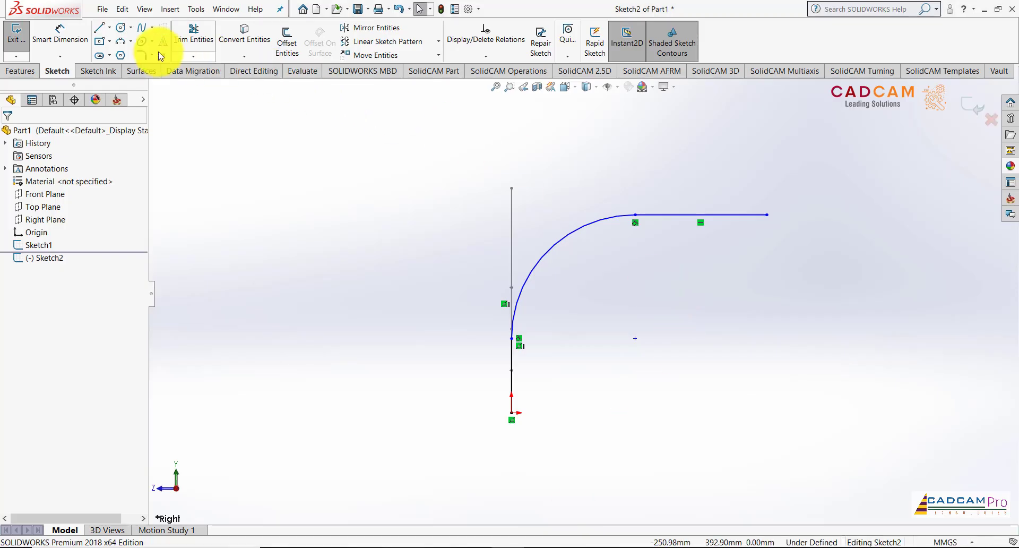
left_click(63, 35)
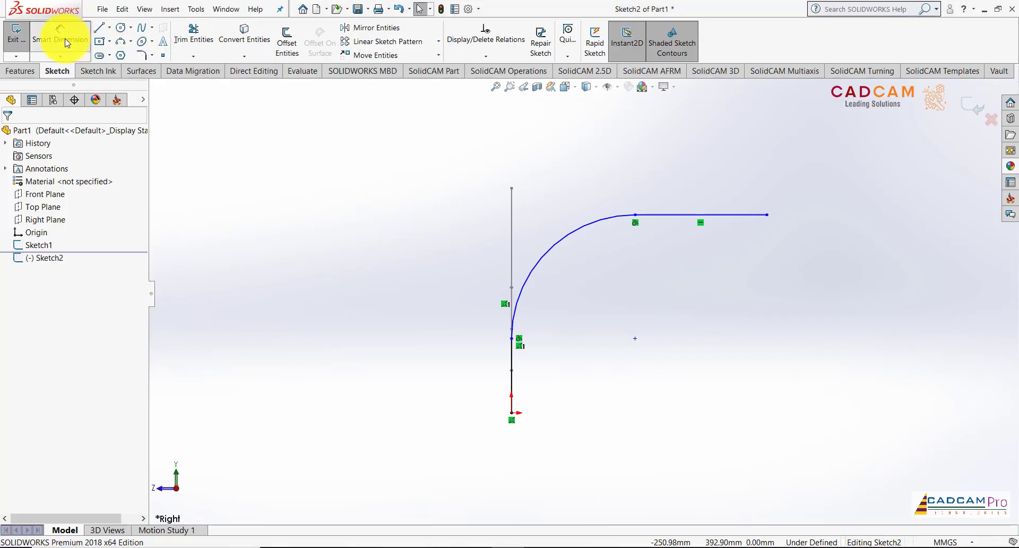
left_click(512, 414)
left_click(766, 215)
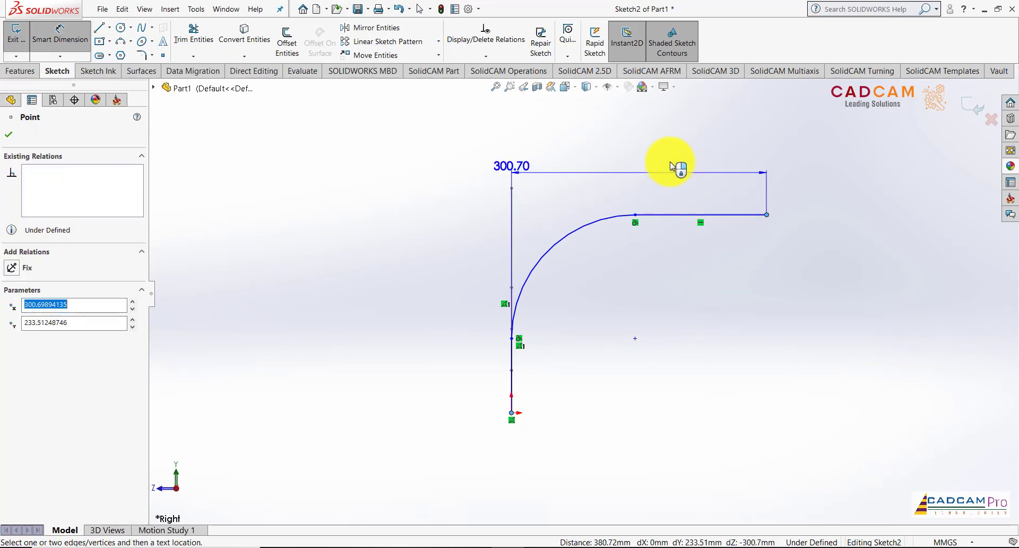
left_click(649, 474)
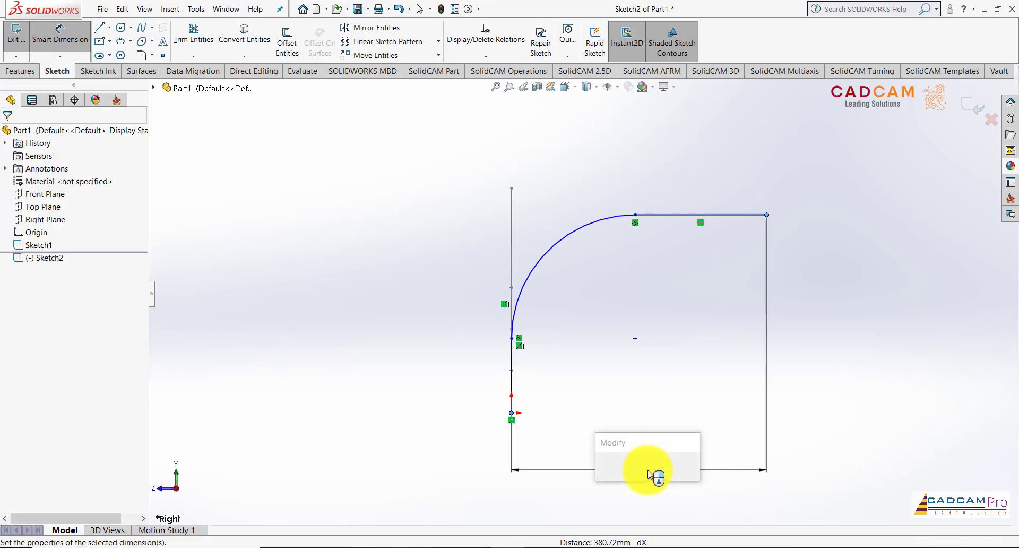
key("Return")
type("100")
key("Return")
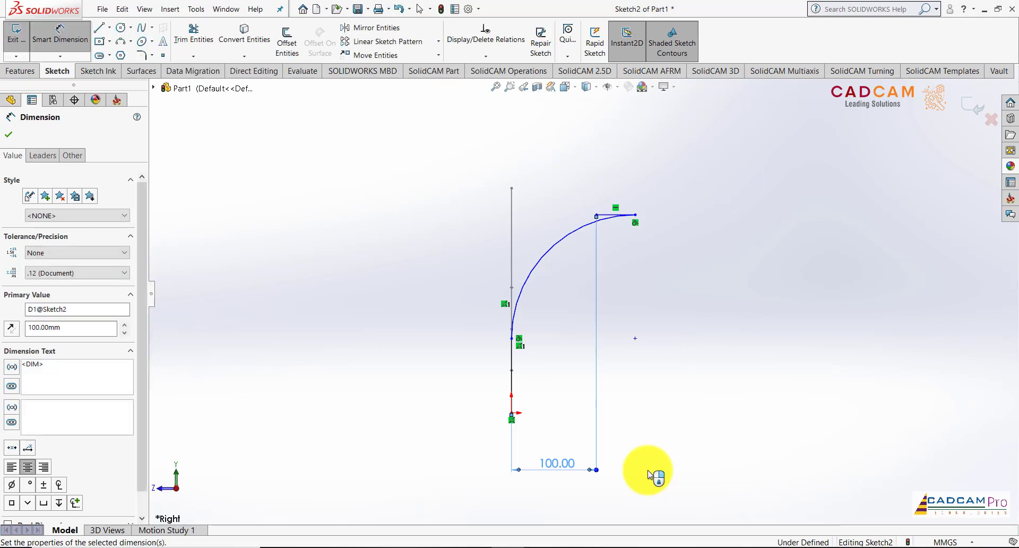
Step: Dimension the radius of the arc in the side-view path as 70 mm
left_click(563, 262)
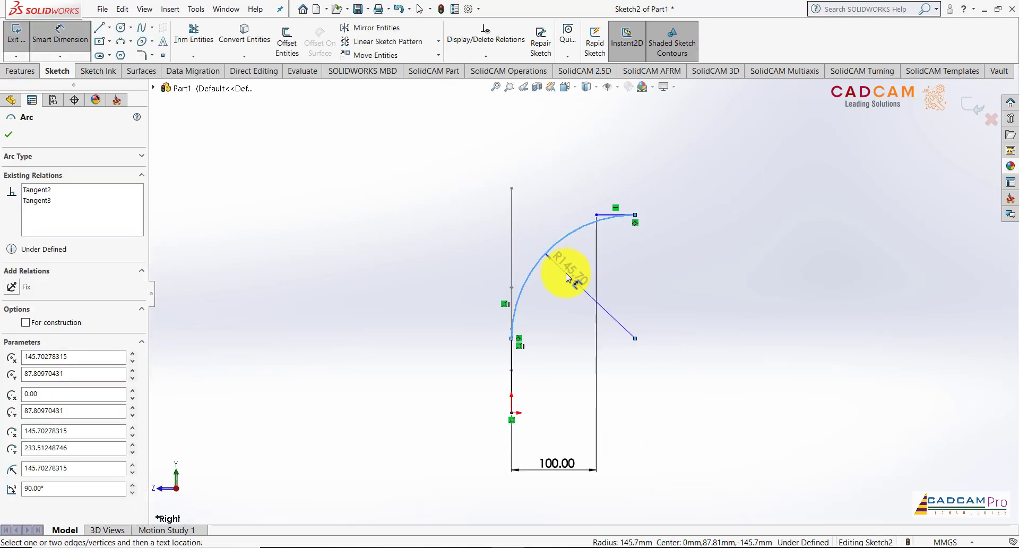
left_click(566, 273)
type("70")
key("Return")
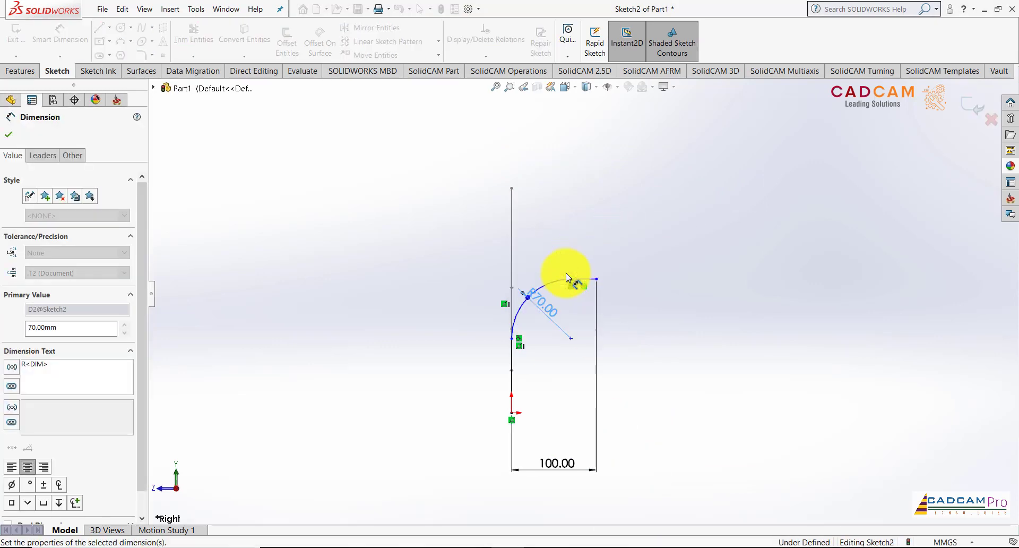
Step: Dimension the horizontal line's height above the origin as 150 mm and close the side-view path sketch
scroll(581, 348, "down", 1)
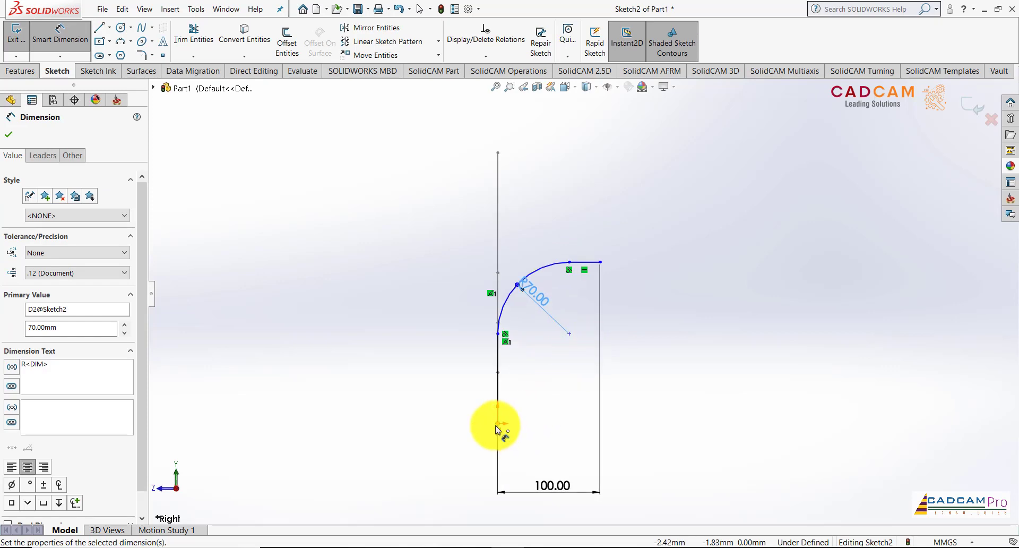
left_click(498, 424)
left_click(587, 262)
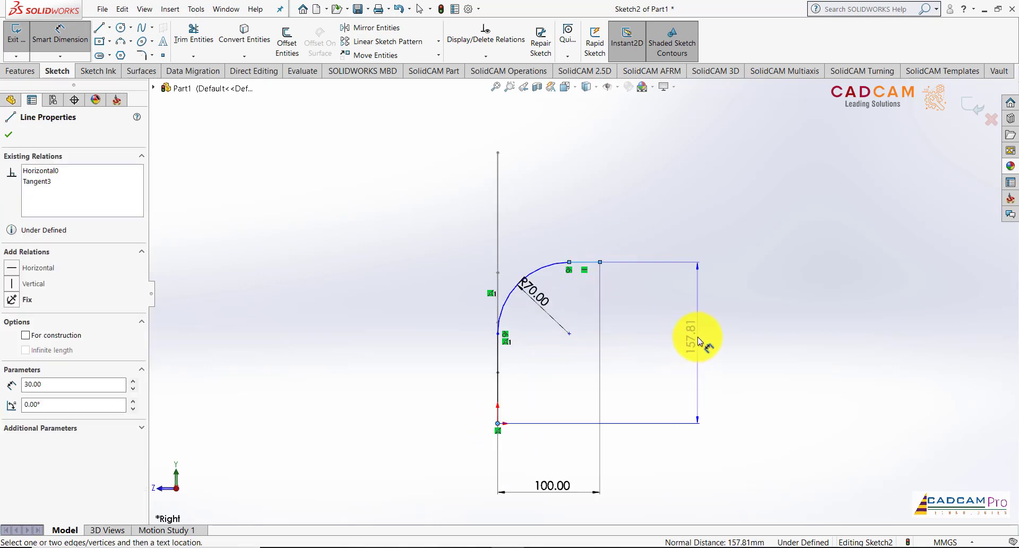
left_click(698, 337)
type("150")
key("Return")
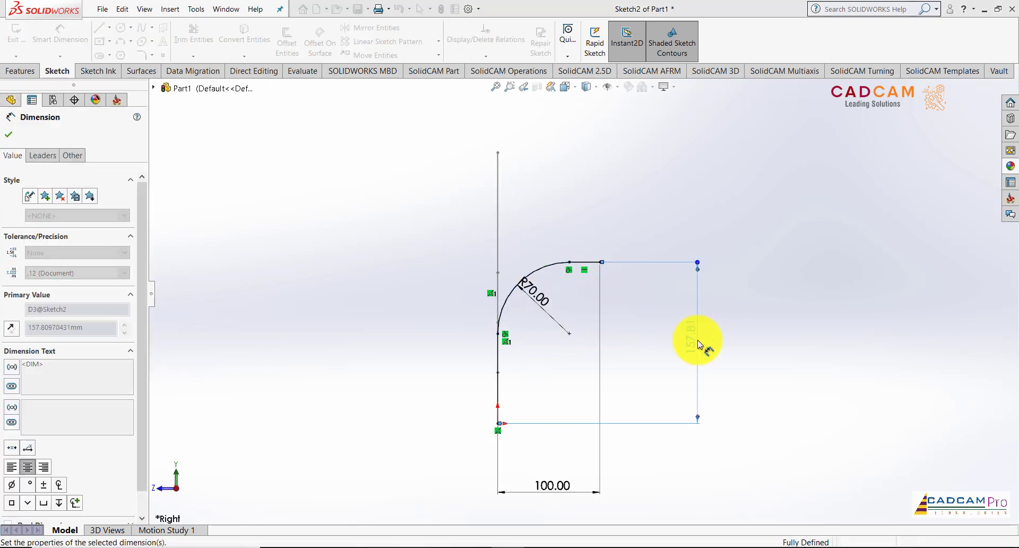
key("Escape")
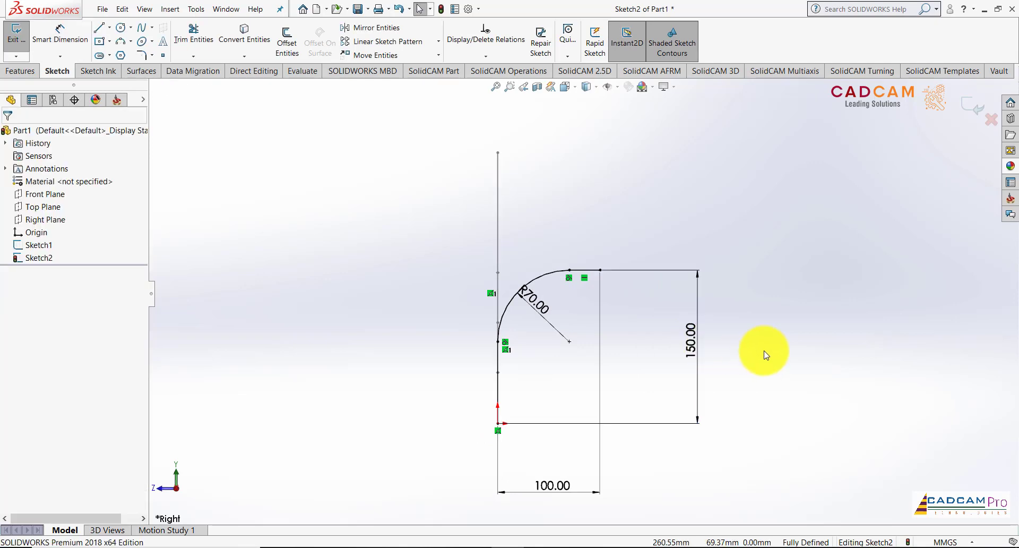
left_click(965, 116)
left_click(757, 322)
scroll(641, 318, "up", 2)
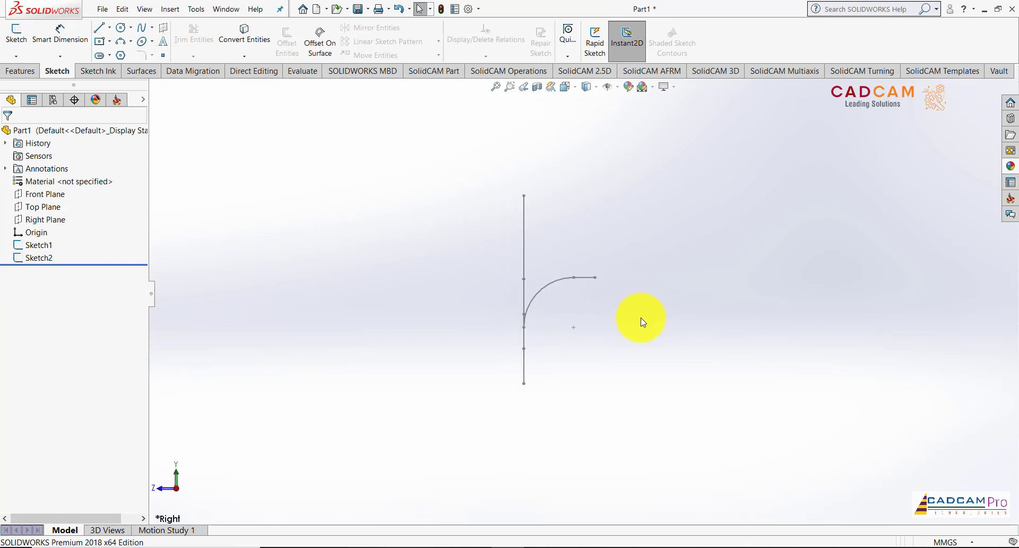
Step: Create a sketch-on-sketch projected curve from the side-view and front-view path sketches
key("ctrl+7")
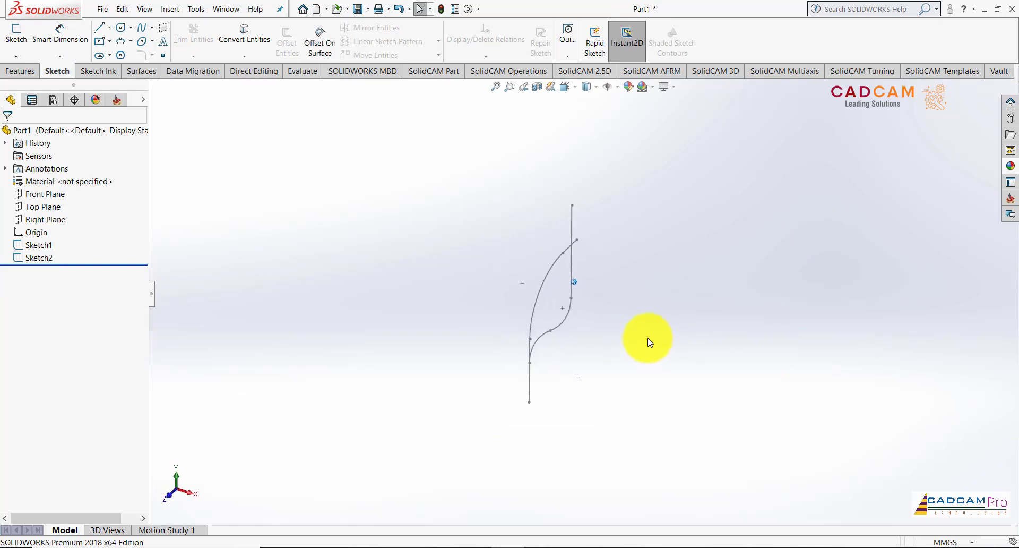
mouse_move(647, 341)
middle_mouse_down()
mouse_move(642, 295)
mouse_move(587, 289)
mouse_move(646, 278)
middle_mouse_up()
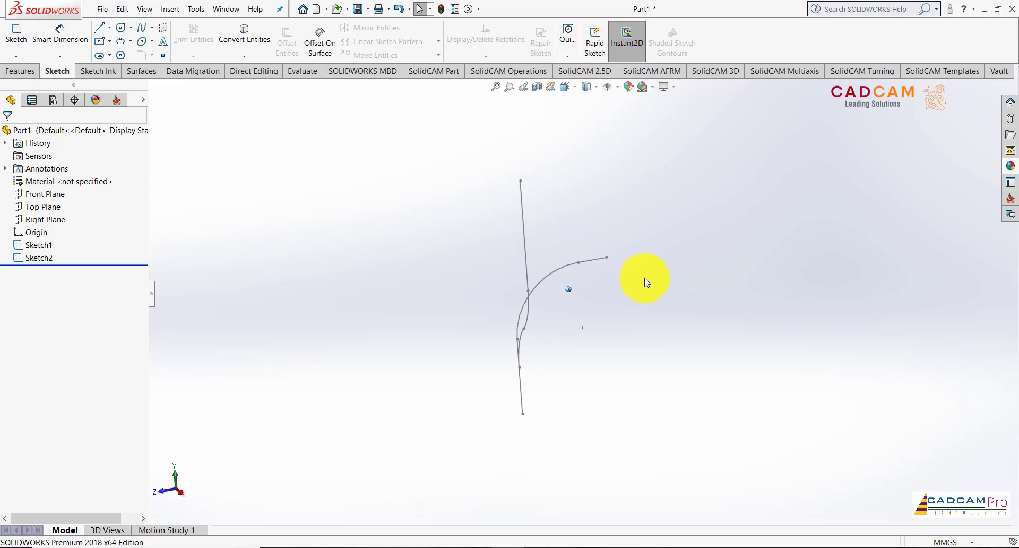
left_click(16, 70)
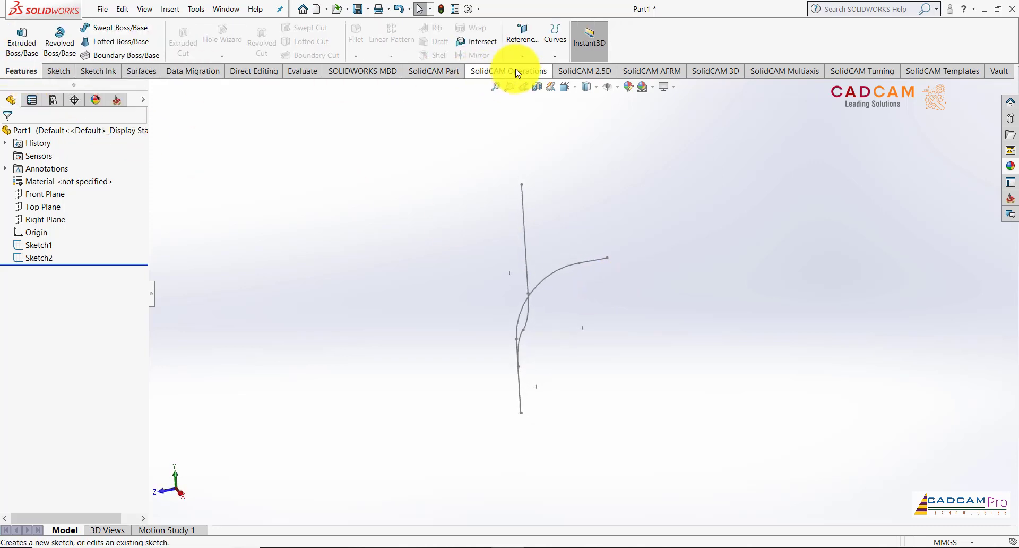
left_click(549, 60)
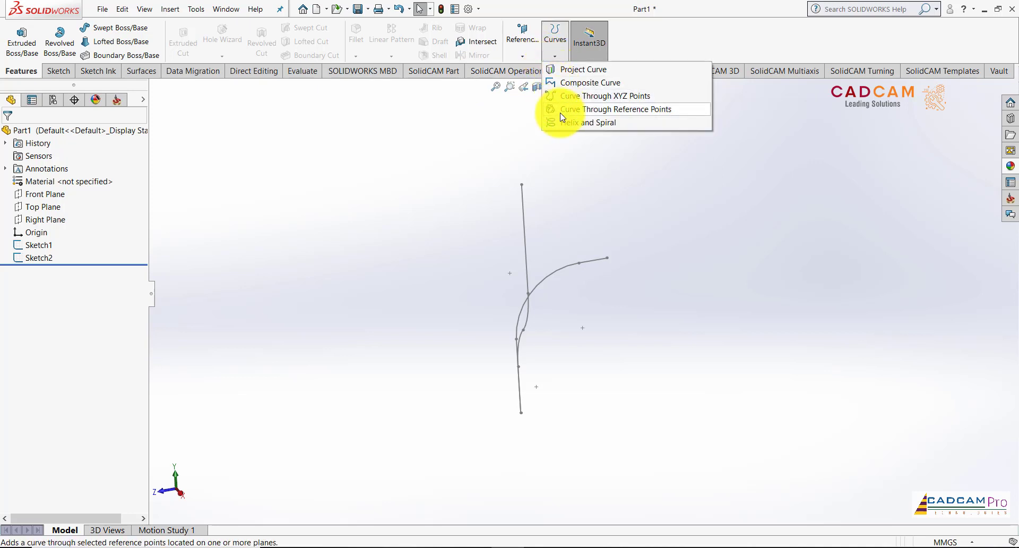
left_click(576, 75)
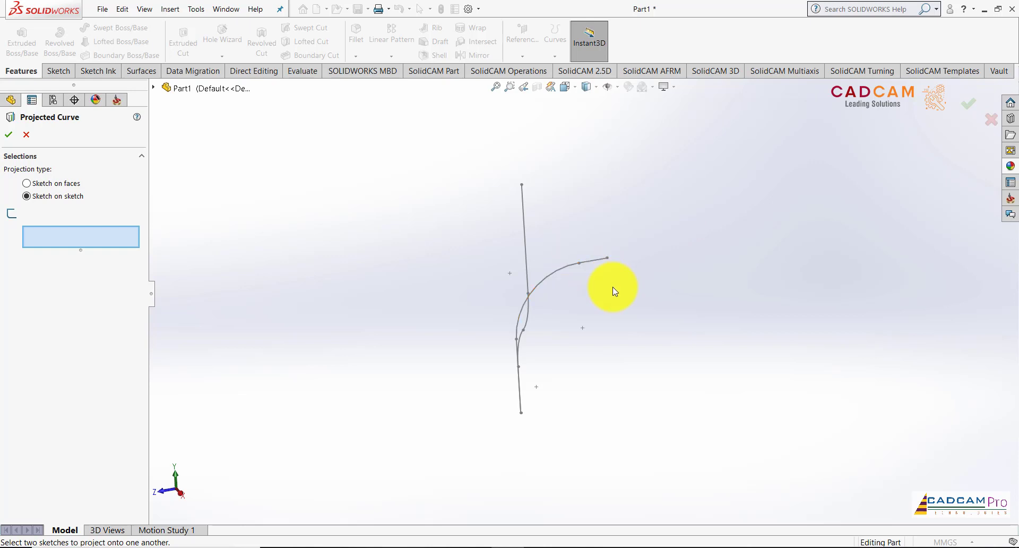
mouse_move(645, 294)
middle_mouse_down()
mouse_move(660, 262)
mouse_move(728, 261)
mouse_move(731, 285)
middle_mouse_up()
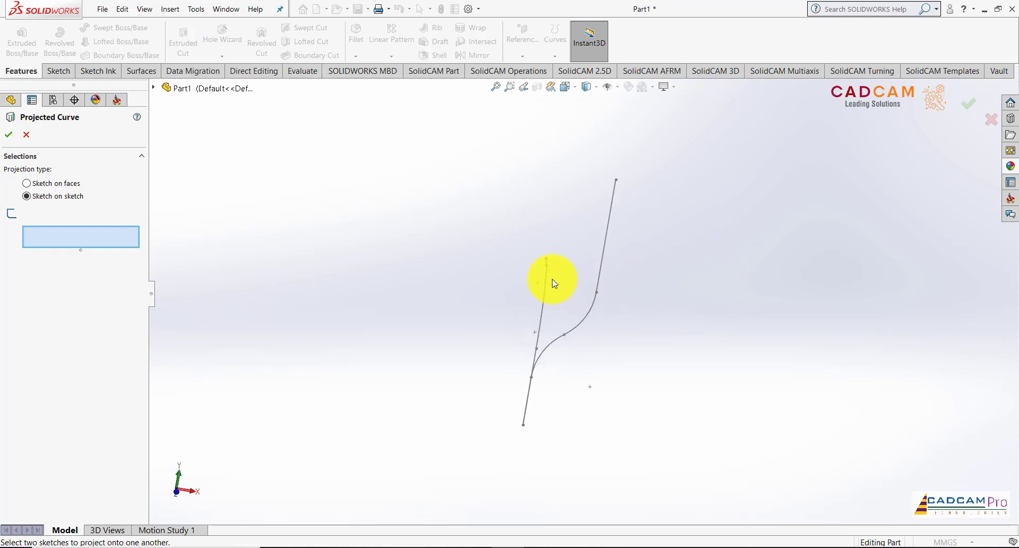
middle_click_drag(597, 285, 584, 326)
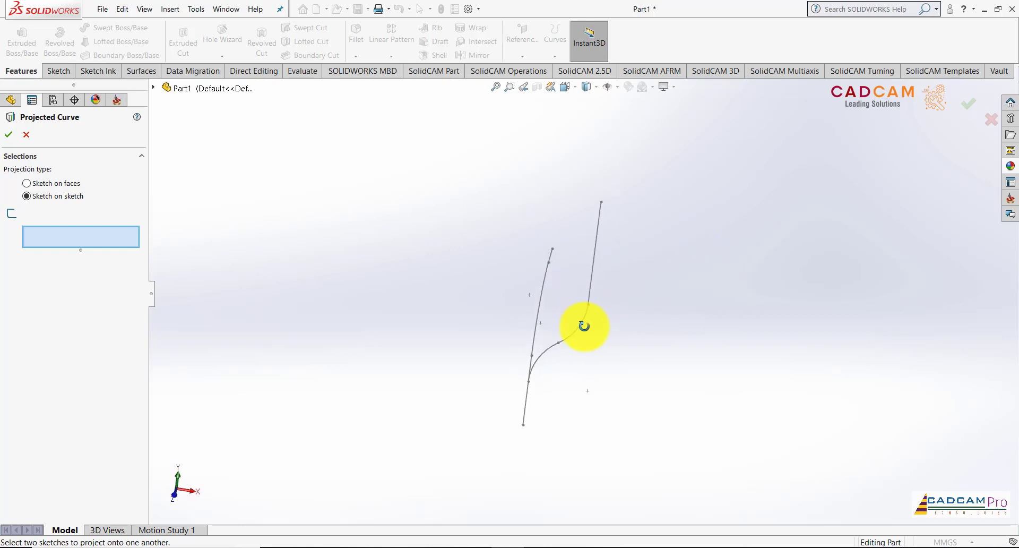
left_click(550, 258)
left_click(593, 263)
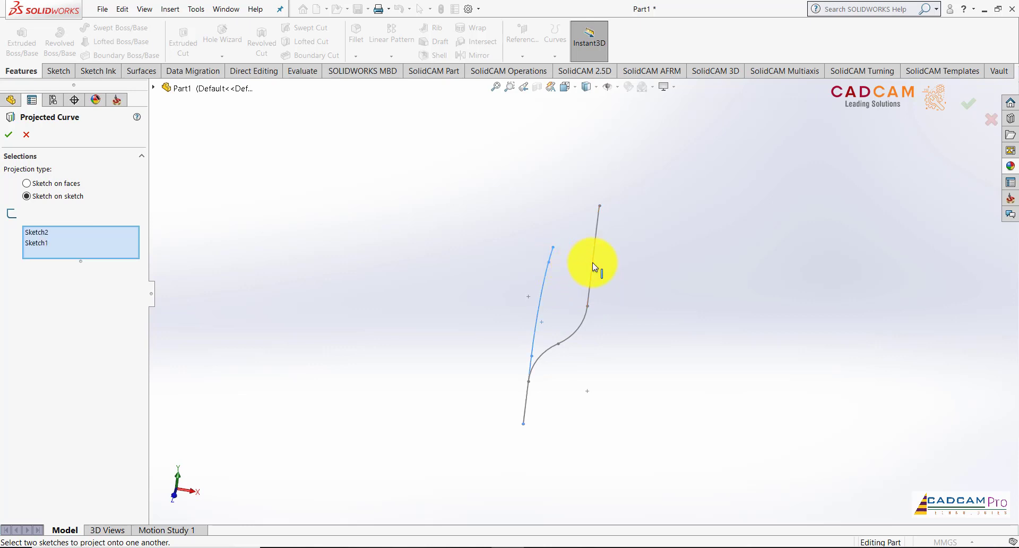
mouse_move(619, 273)
middle_mouse_down()
mouse_move(468, 243)
mouse_move(562, 250)
mouse_move(614, 280)
mouse_move(596, 288)
mouse_move(610, 293)
mouse_move(662, 280)
mouse_move(635, 268)
middle_mouse_up()
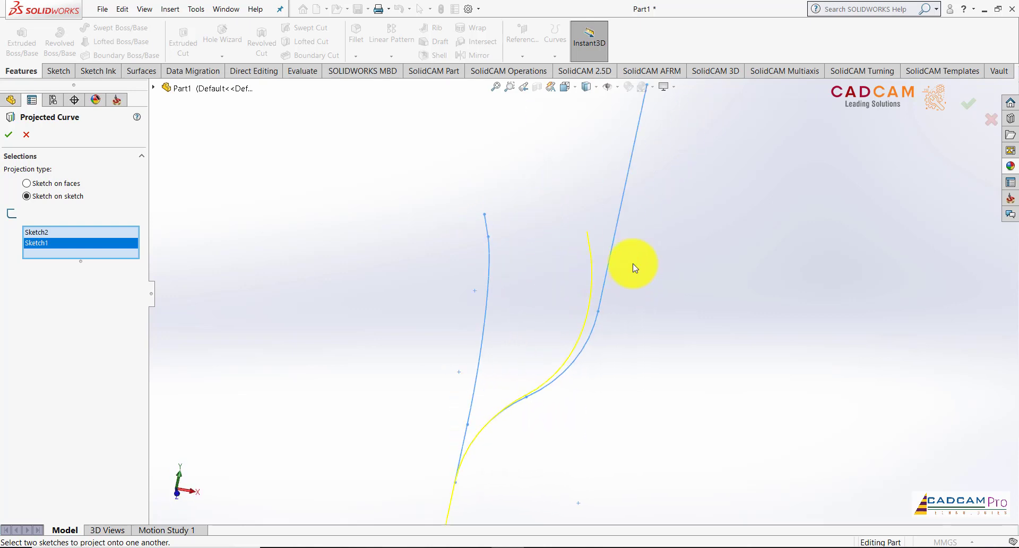
mouse_move(580, 250)
middle_mouse_down()
mouse_move(573, 259)
mouse_move(562, 223)
mouse_move(521, 209)
mouse_move(446, 203)
mouse_move(460, 214)
middle_mouse_up()
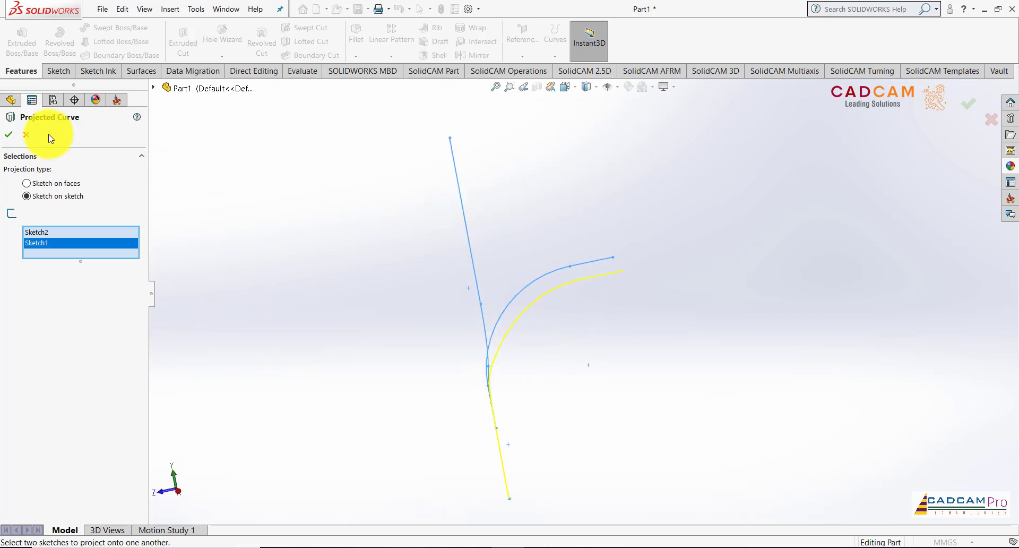
key("Return")
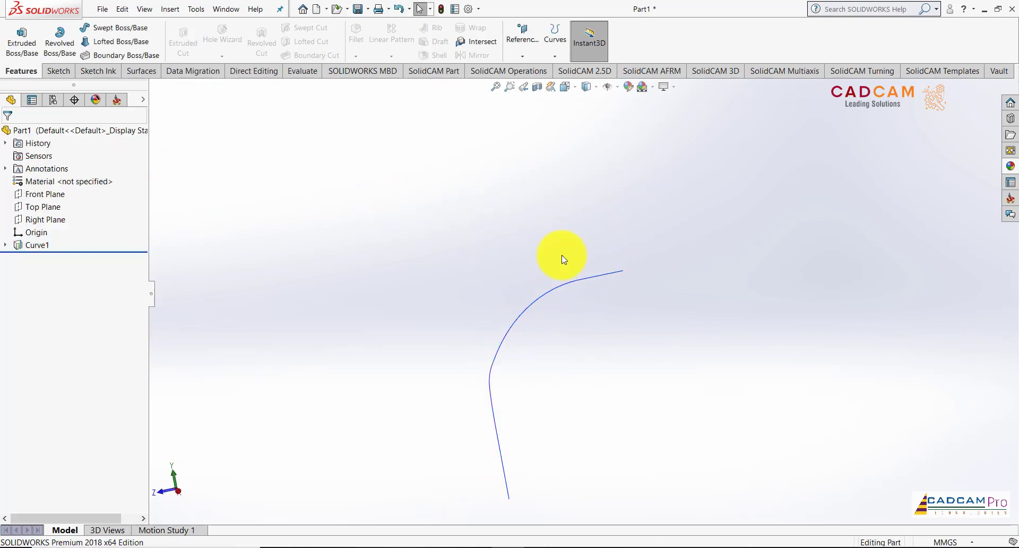
Step: Create a reference plane through the upper end point of the projected curve, perpendicular to the curve, and view it straight on
middle_click_drag(600, 317, 604, 340)
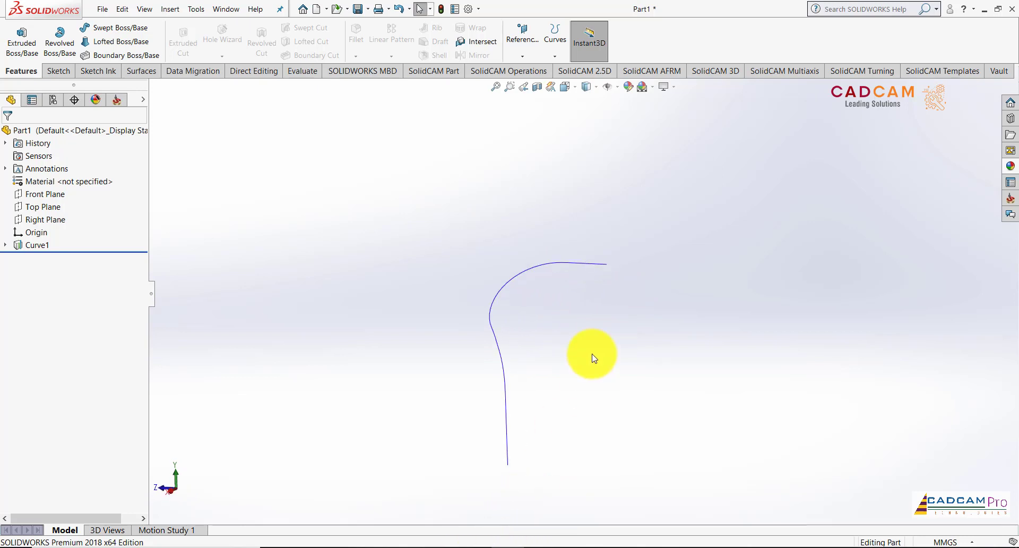
left_click(538, 547)
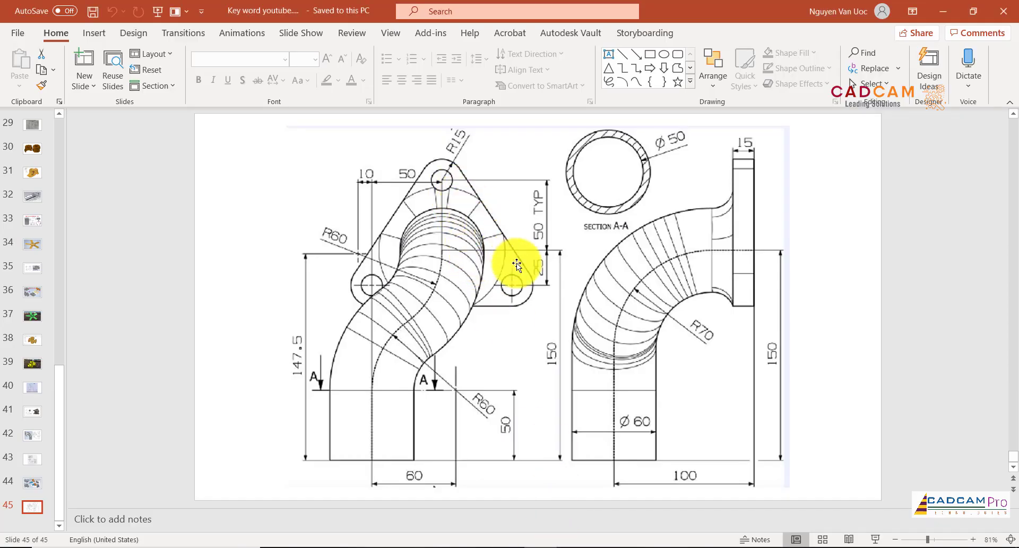
left_click(510, 546)
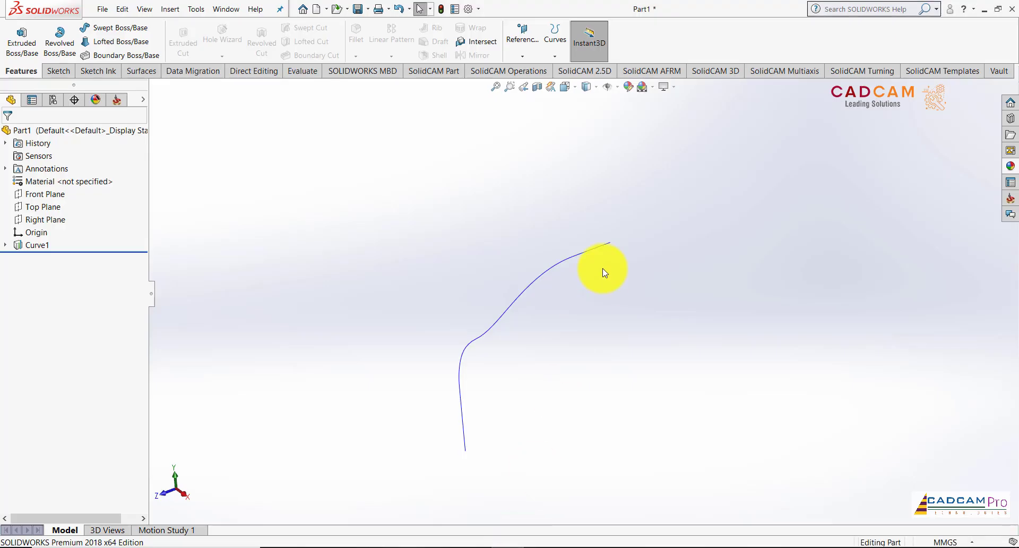
middle_click_drag(603, 271, 596, 299)
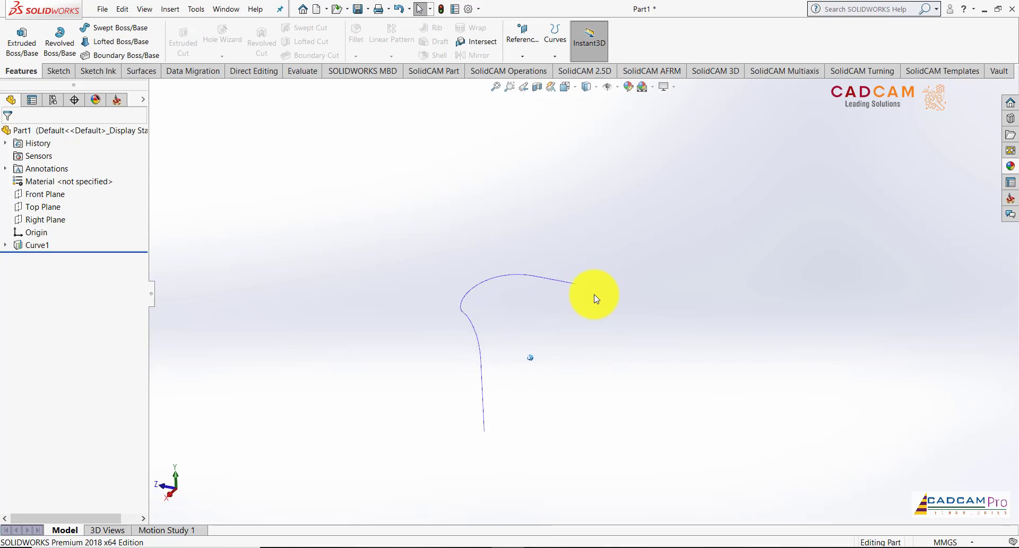
left_click(523, 50)
left_click(528, 69)
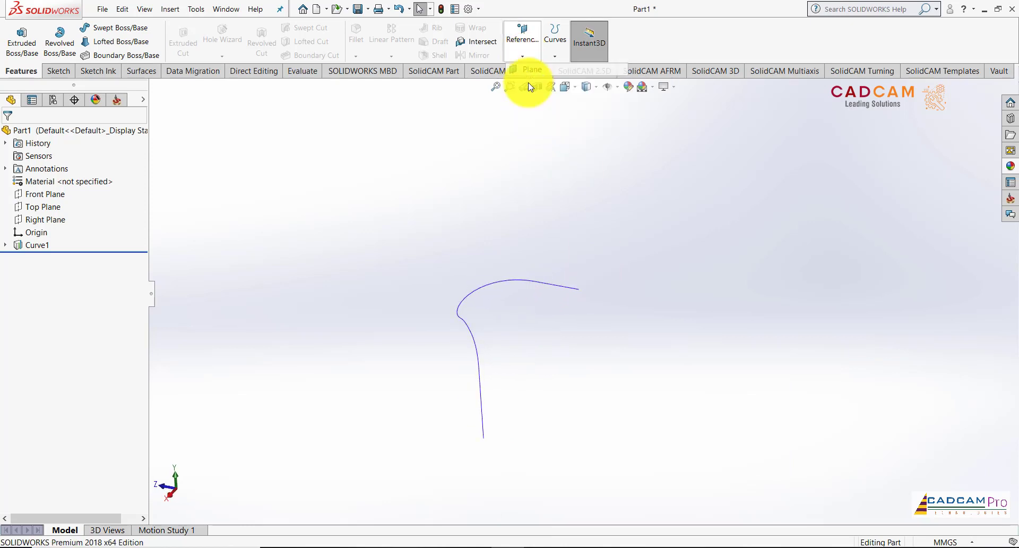
middle_click_drag(608, 243, 622, 273)
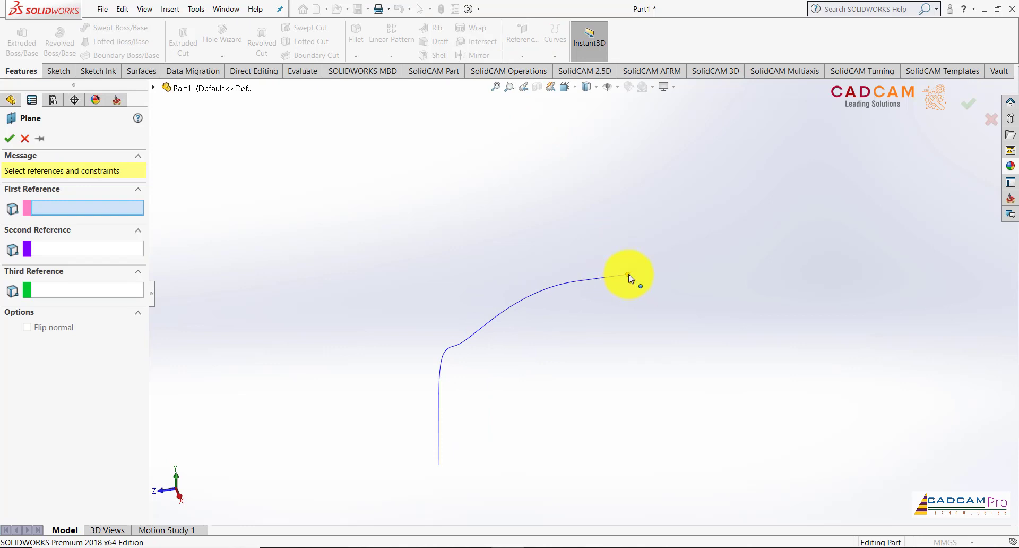
left_click(628, 274)
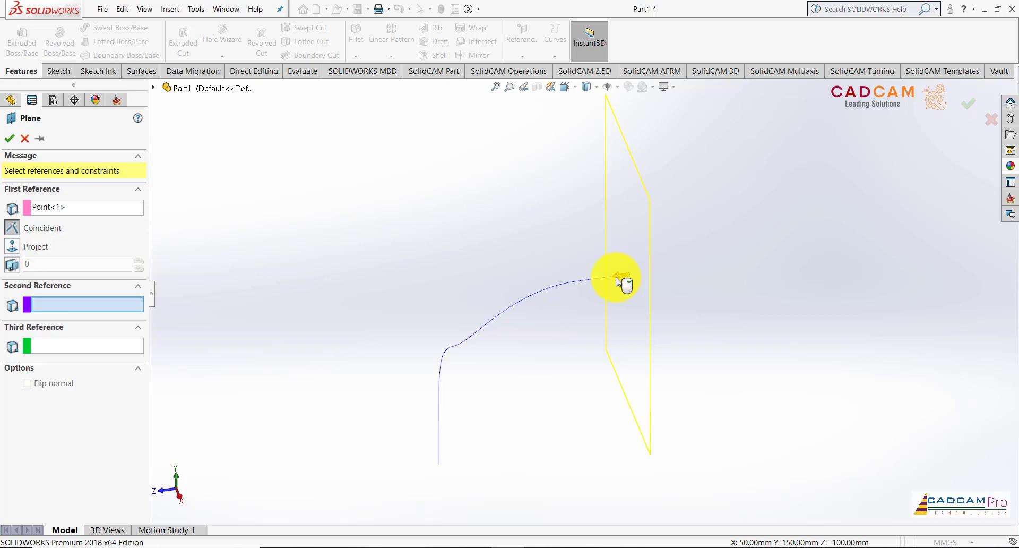
scroll(632, 287, "down", 3)
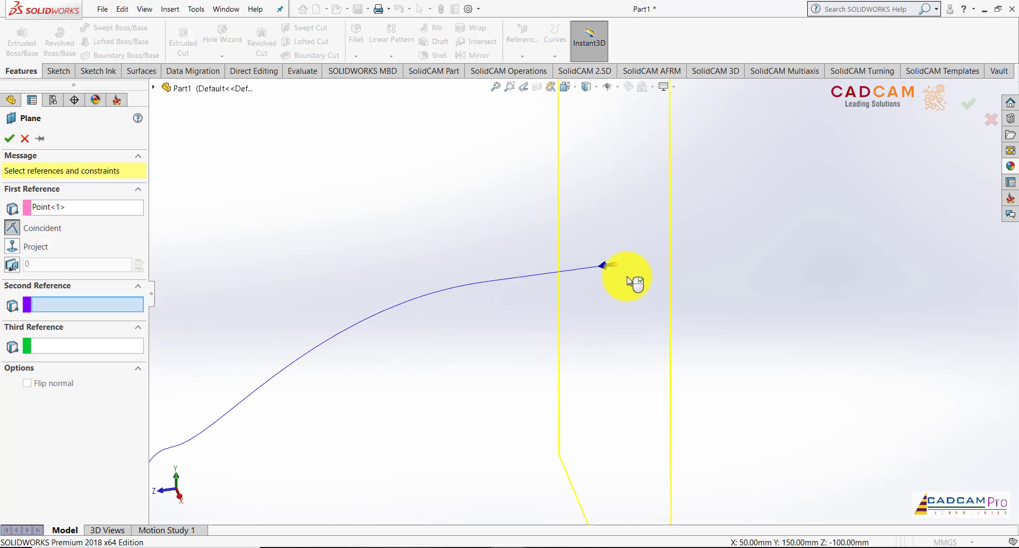
left_click(577, 268)
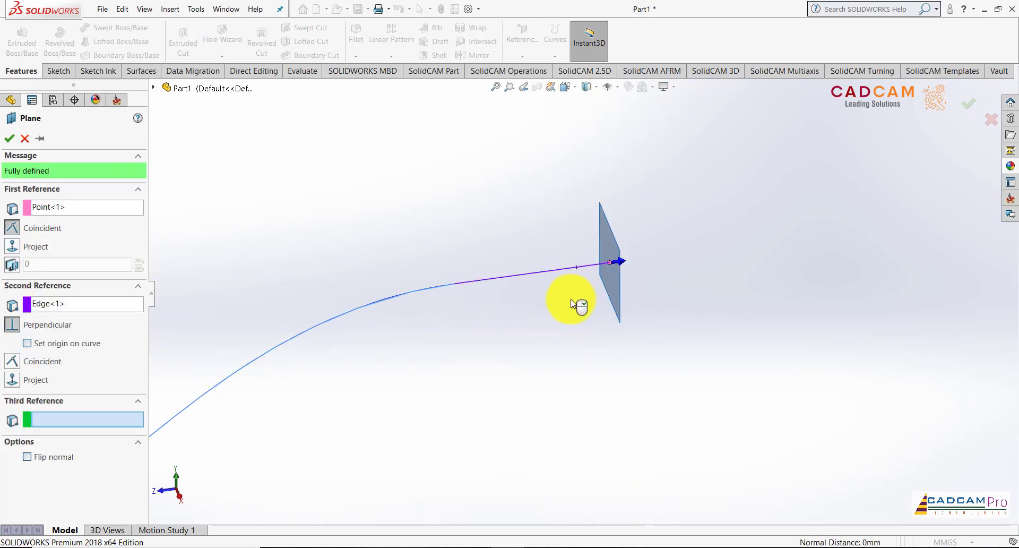
scroll(571, 305, "up", 3)
middle_click_drag(568, 304, 569, 304)
left_click(9, 138)
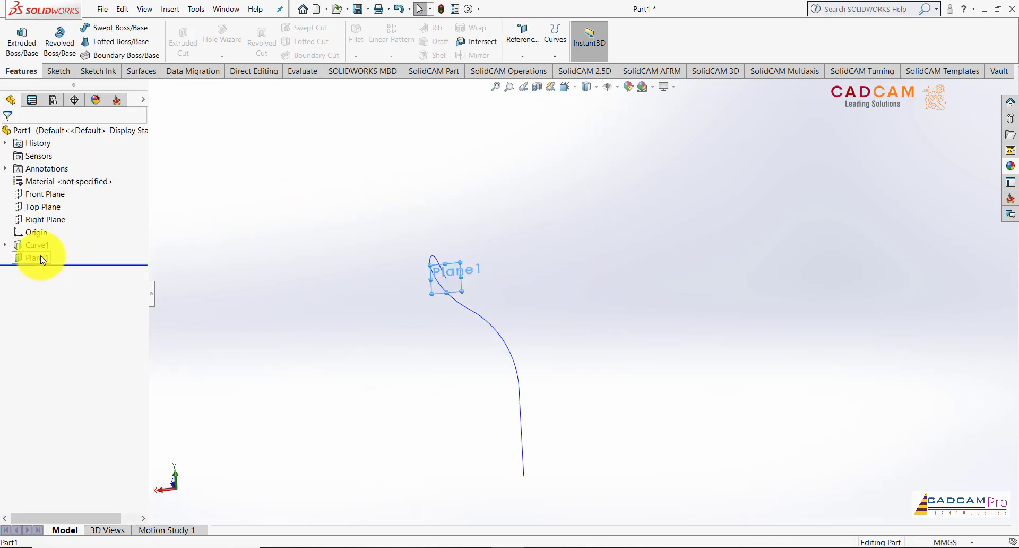
left_click(82, 239)
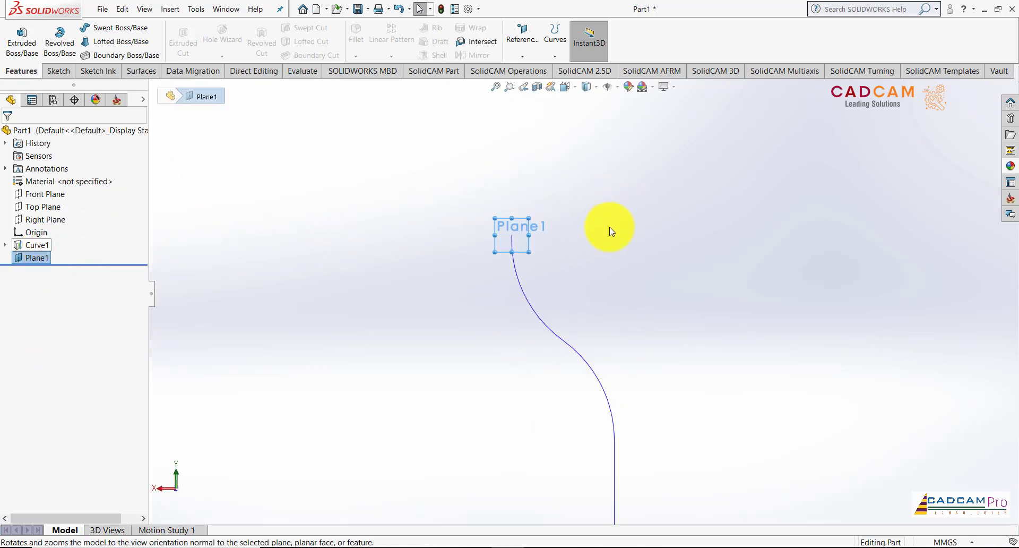
Step: Hide the reference plane at the curve's upper end and open a new sketch on it
left_click(611, 274)
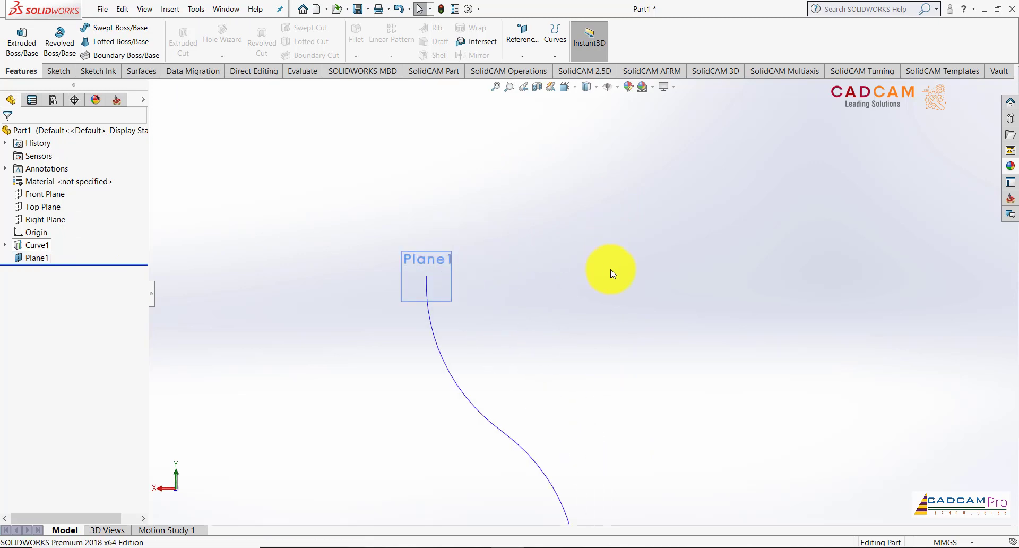
left_click(67, 73)
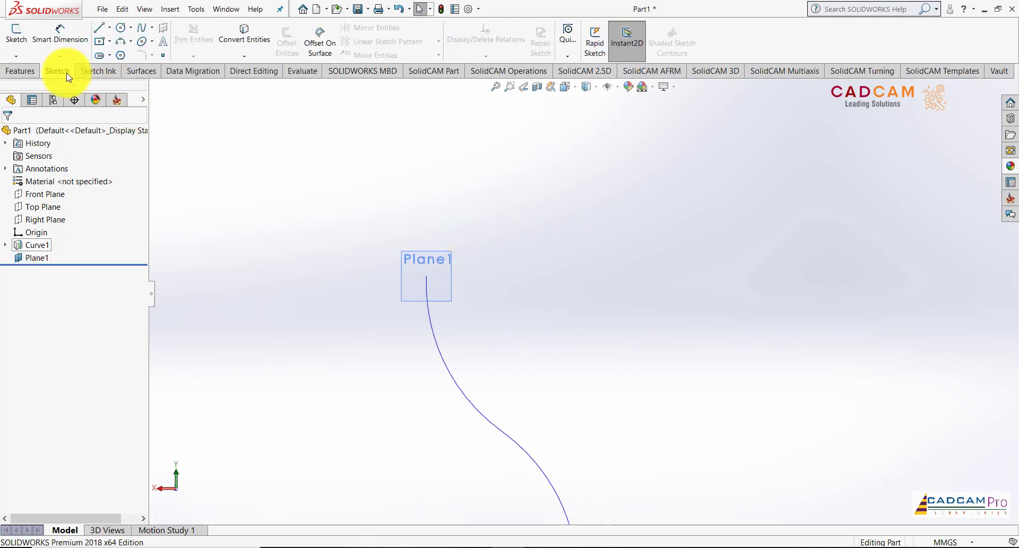
left_click(29, 258)
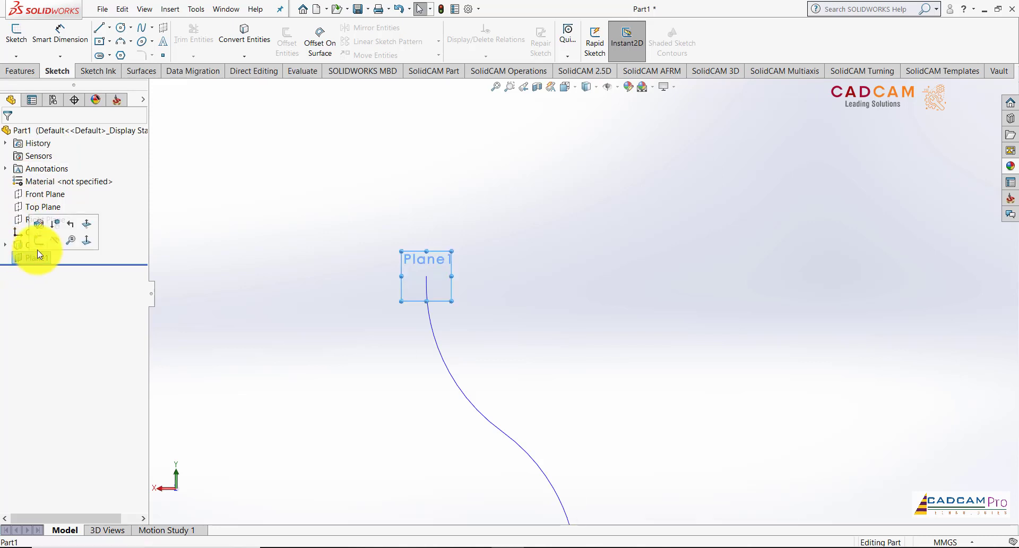
left_click(320, 276)
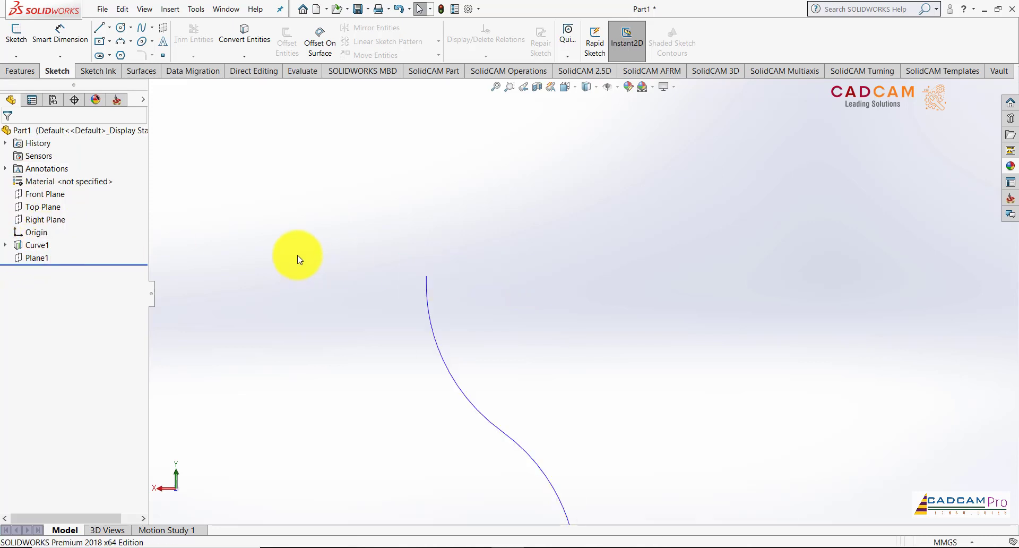
left_click(36, 259)
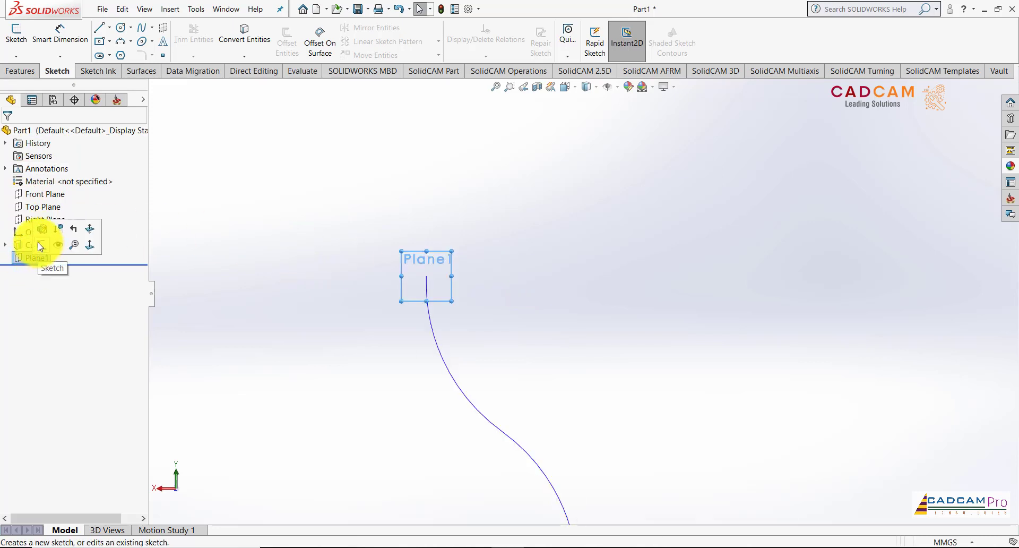
left_click(37, 240)
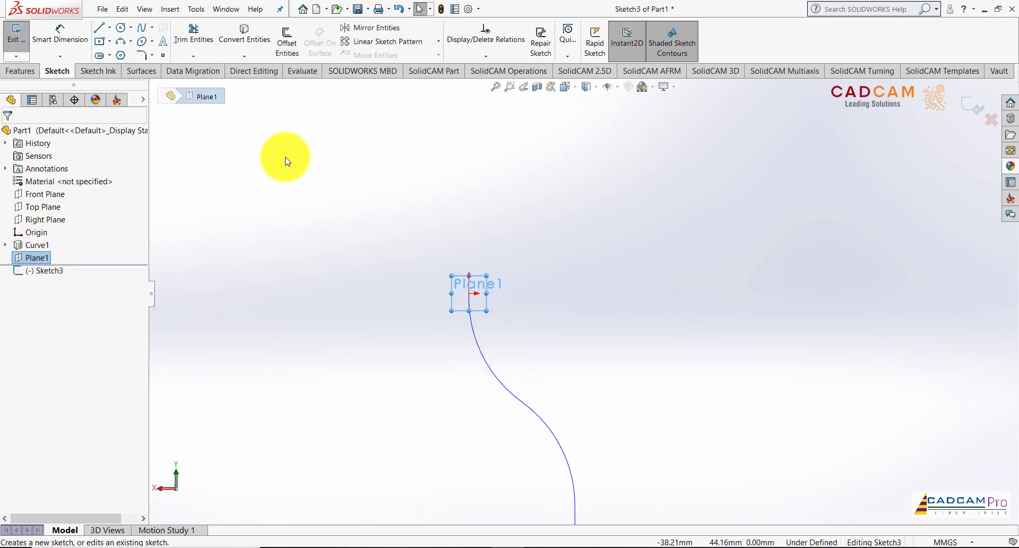
Step: Sketch a three-sided polygon beside the curve, built on an inscribed circle with sides about 84 mm long
left_click(121, 56)
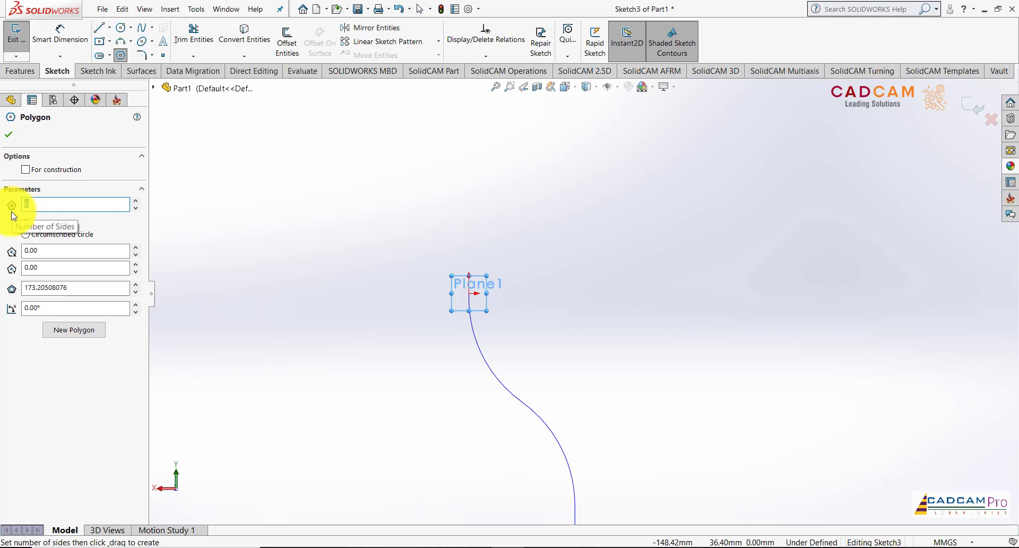
type("3")
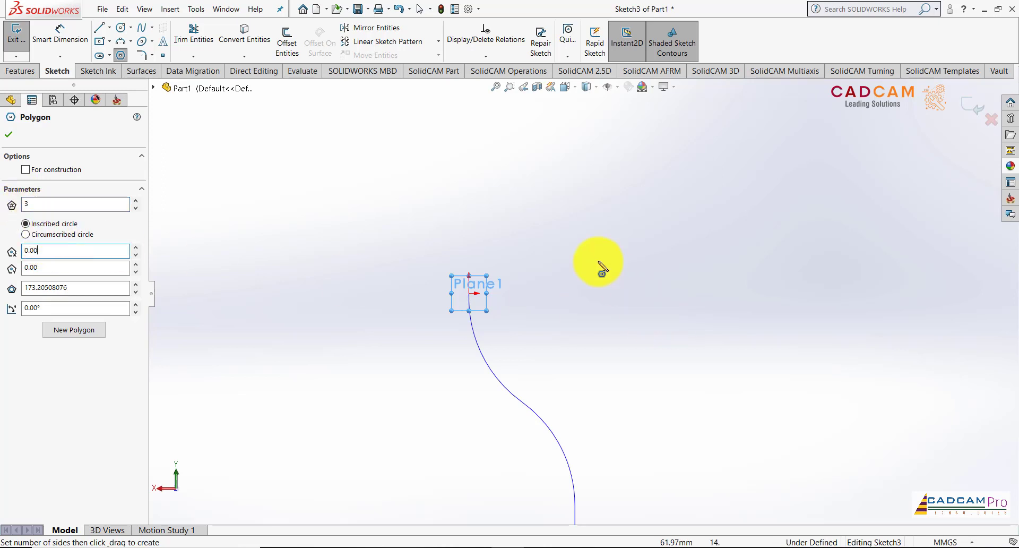
left_click_drag(690, 276, 769, 276)
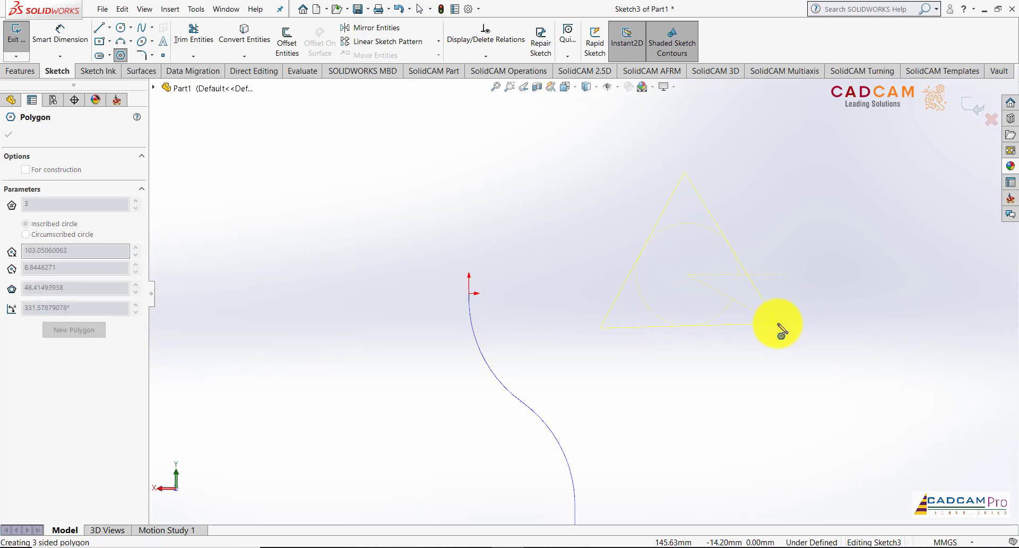
left_click_drag(782, 336, 783, 337)
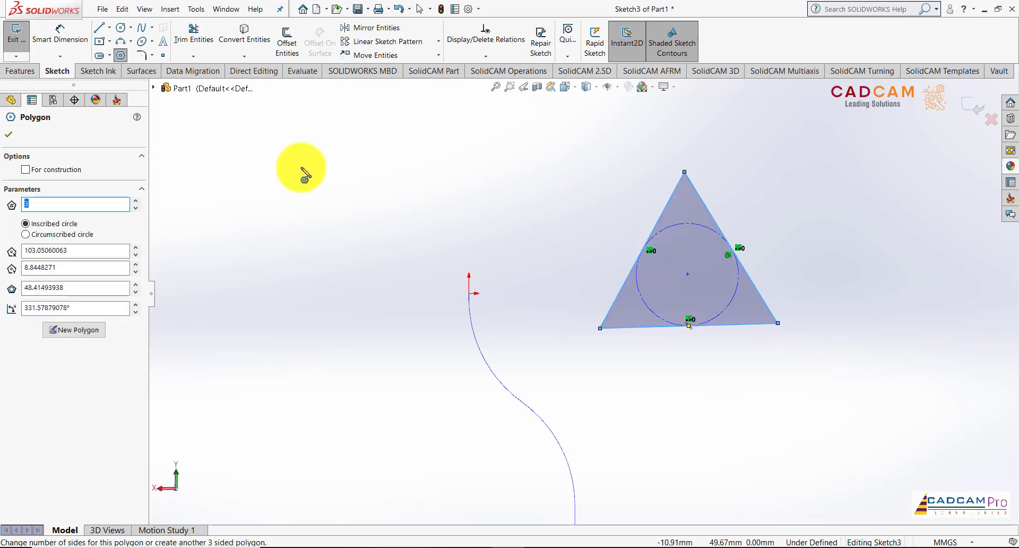
left_click(10, 137)
scroll(789, 269, "up", 1)
scroll(690, 273, "down", 2)
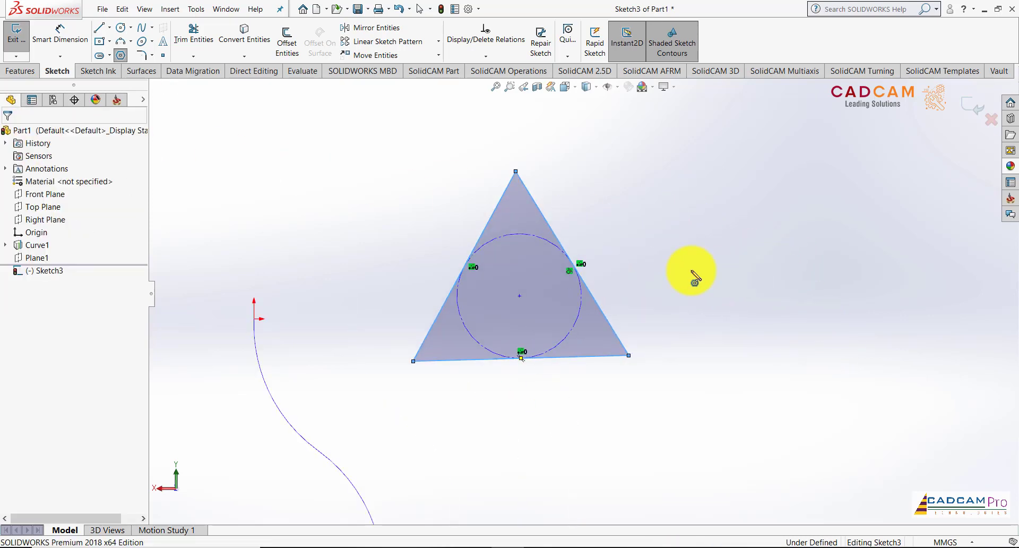
scroll(584, 287, "up", 2)
scroll(502, 307, "down", 2)
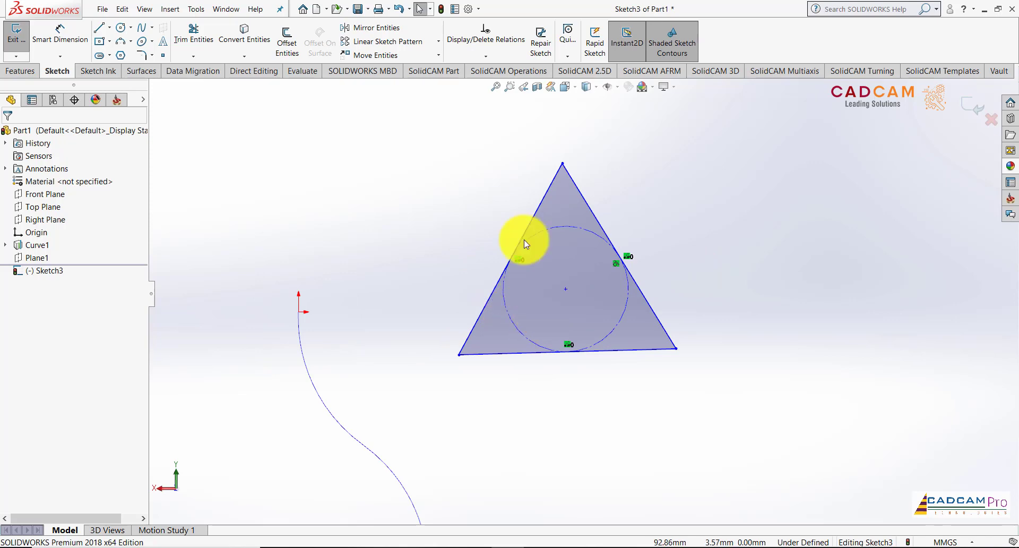
Step: Add a horizontal relation to the lower side of the triangle
left_click(648, 349)
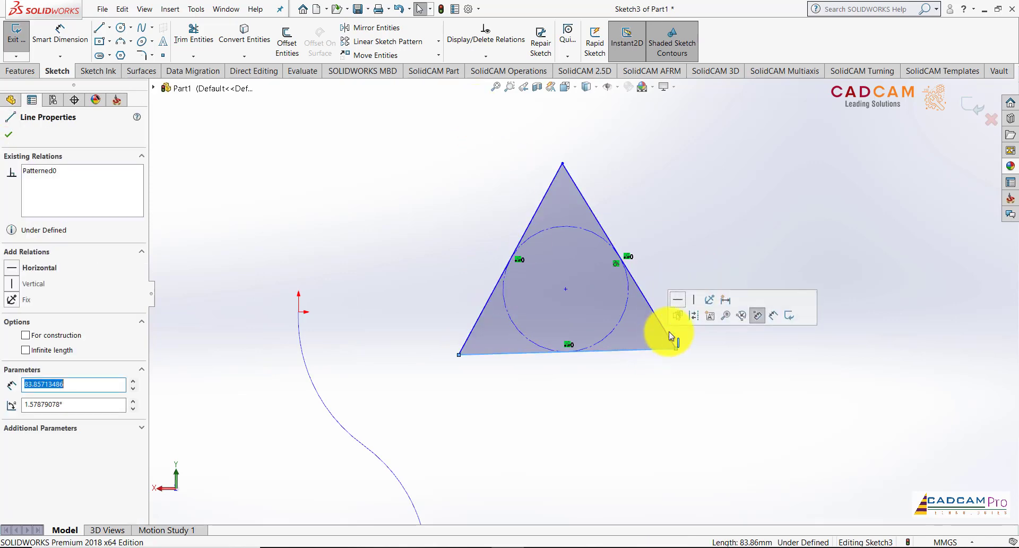
left_click(677, 299)
left_click(662, 216)
scroll(661, 234, "up", 2)
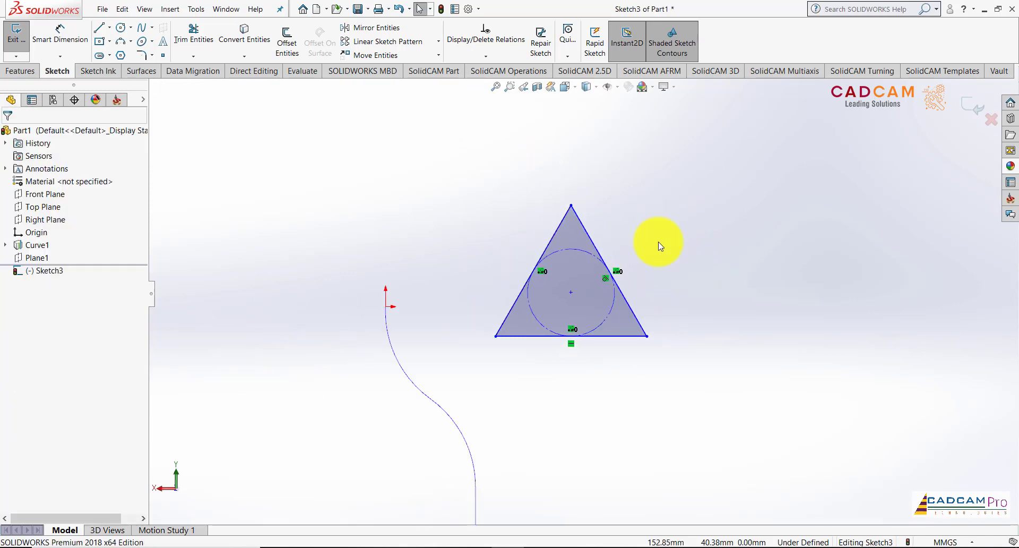
scroll(658, 250, "down", 1)
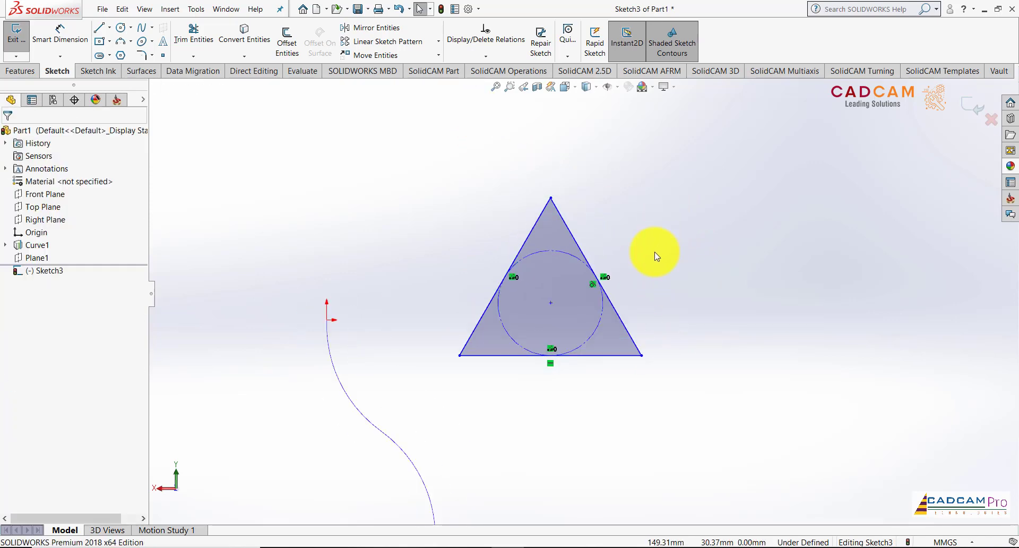
Step: Fillet all three corners of the triangle with a 15 mm radius
left_click(140, 55)
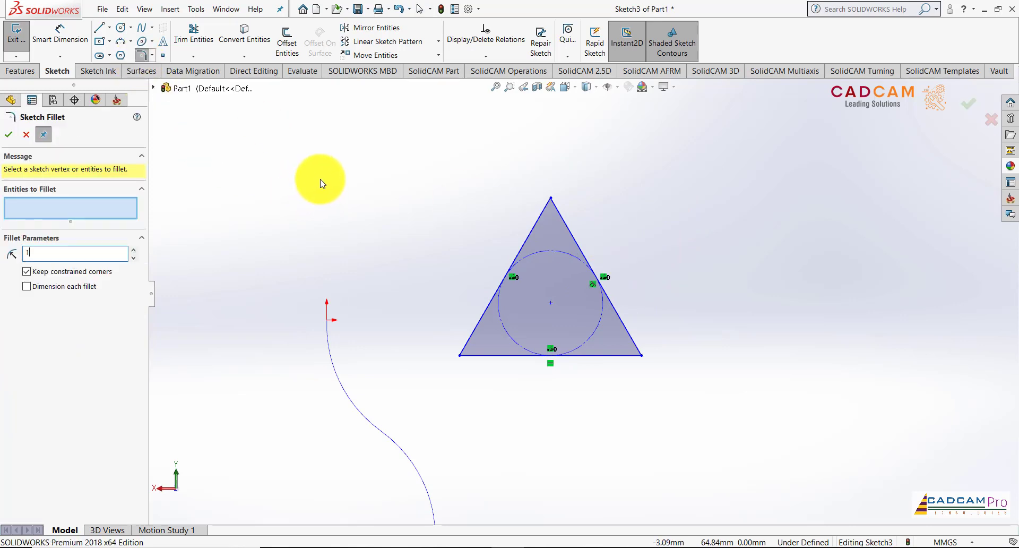
type("15.00mm")
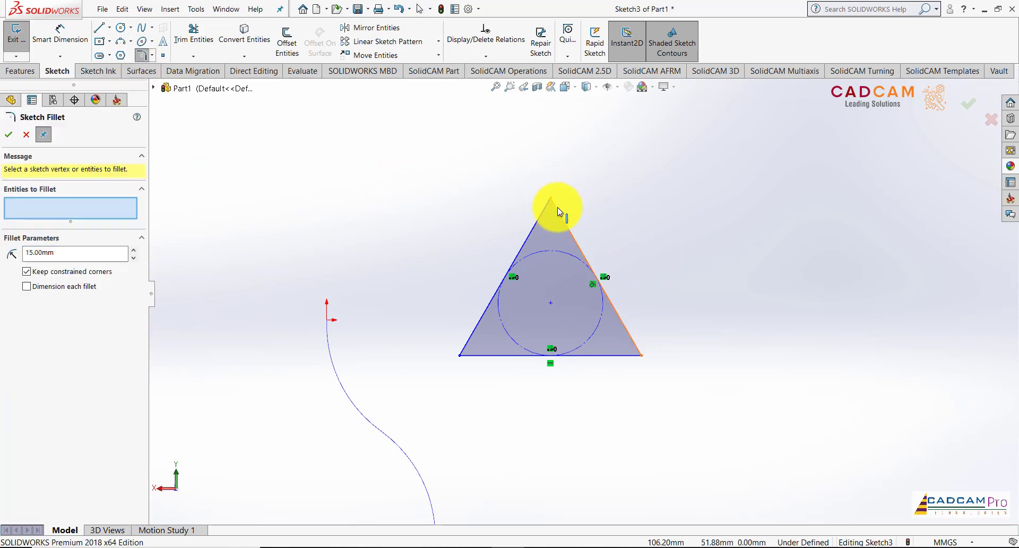
left_click(555, 210)
left_click(481, 319)
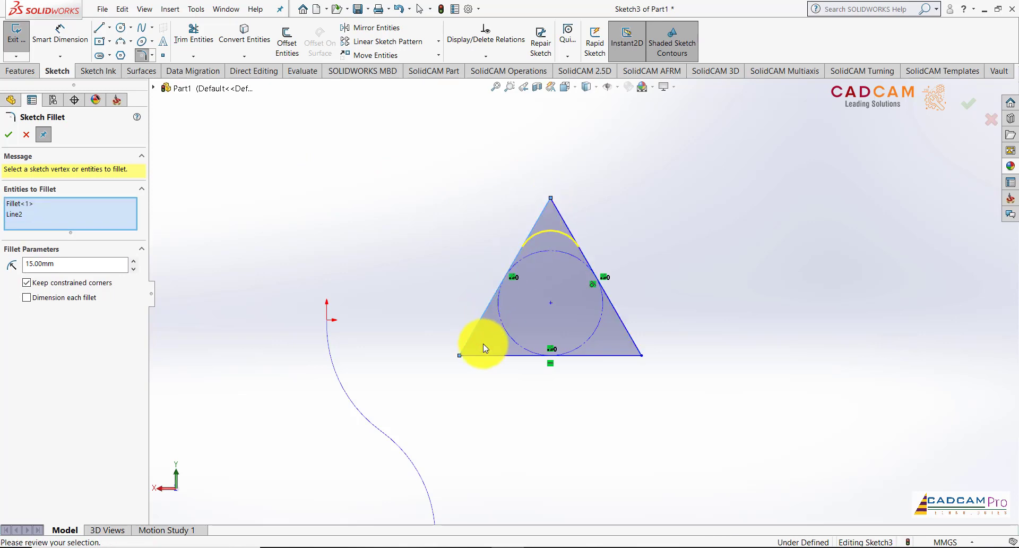
left_click(482, 355)
left_click(629, 342)
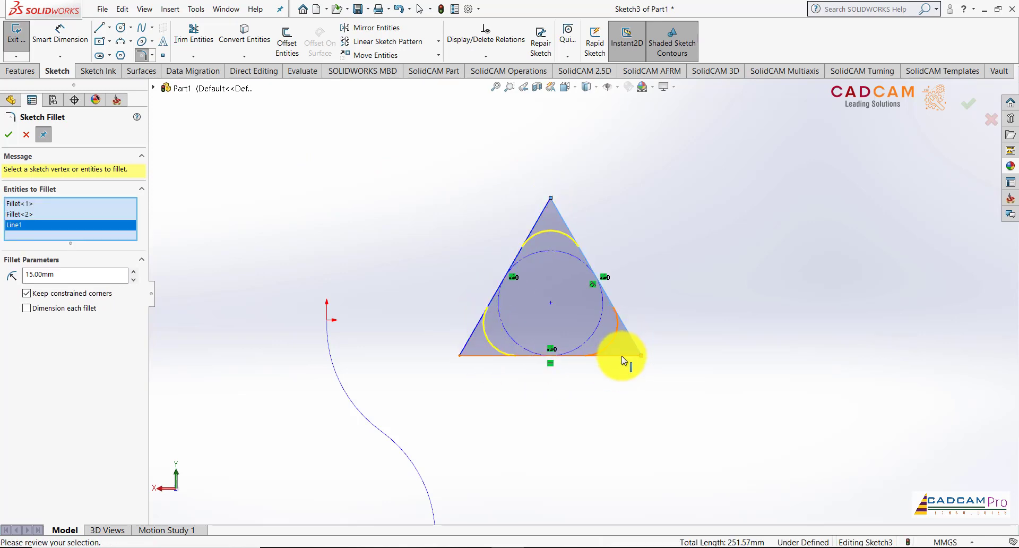
left_click(9, 137)
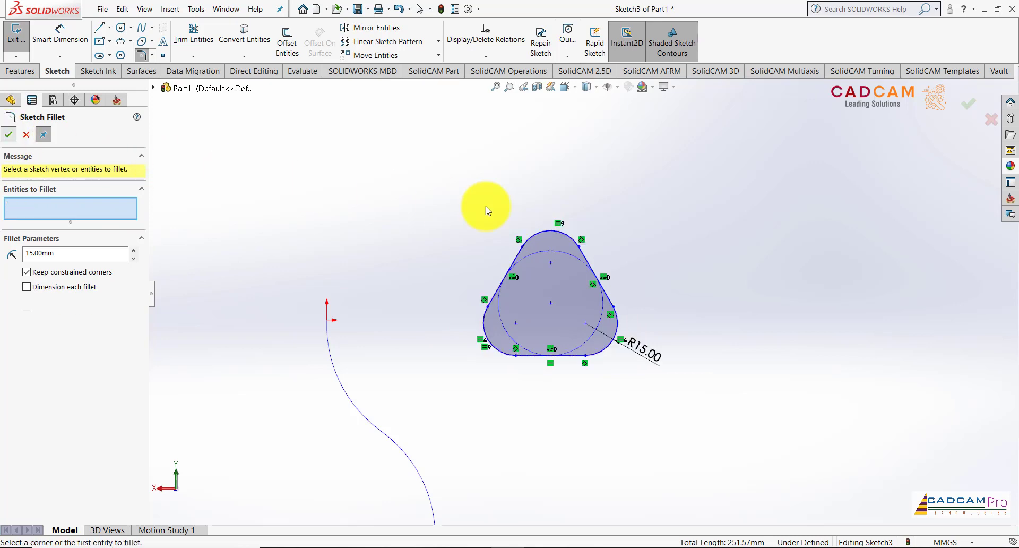
scroll(573, 276, "down", 1)
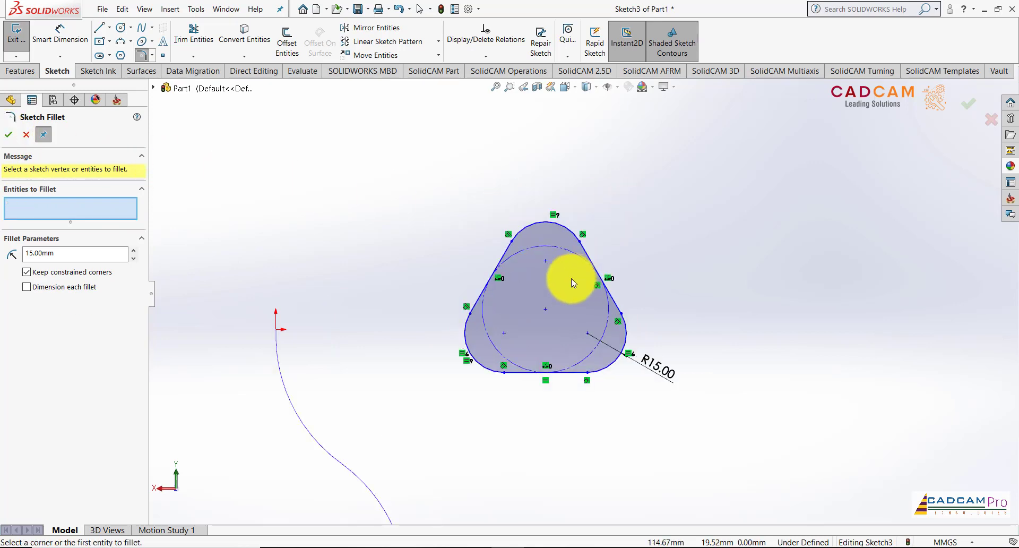
left_click(9, 137)
Step: Dimension the vertical distance from the upper corner arc's center to the triangle's center as 50 mm
left_click(60, 33)
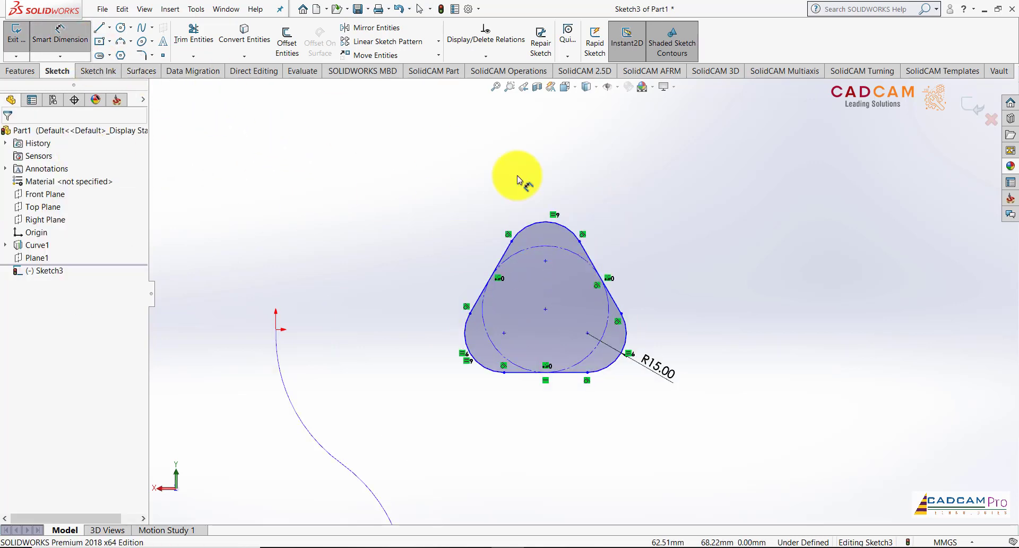
left_click(555, 225)
left_click(545, 309)
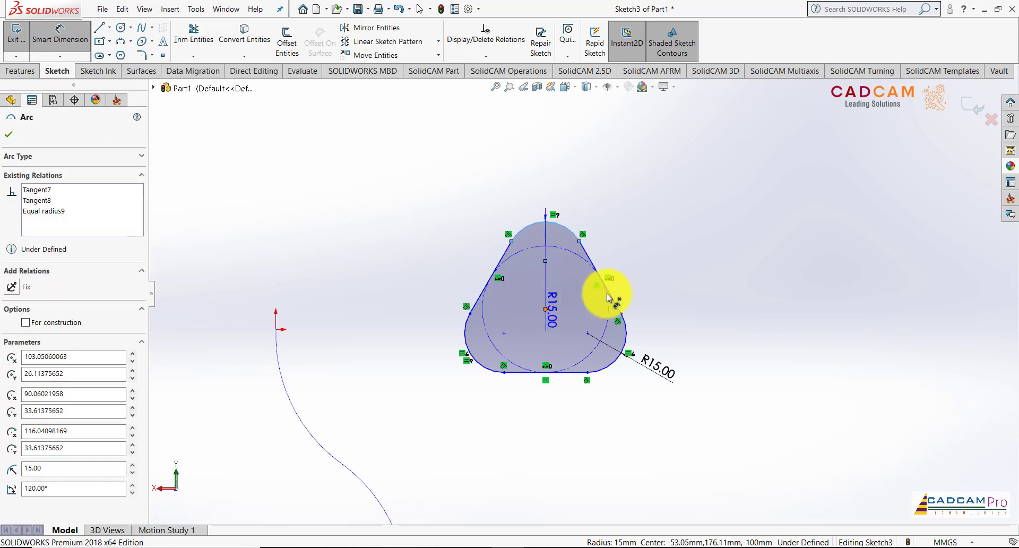
left_click(701, 287)
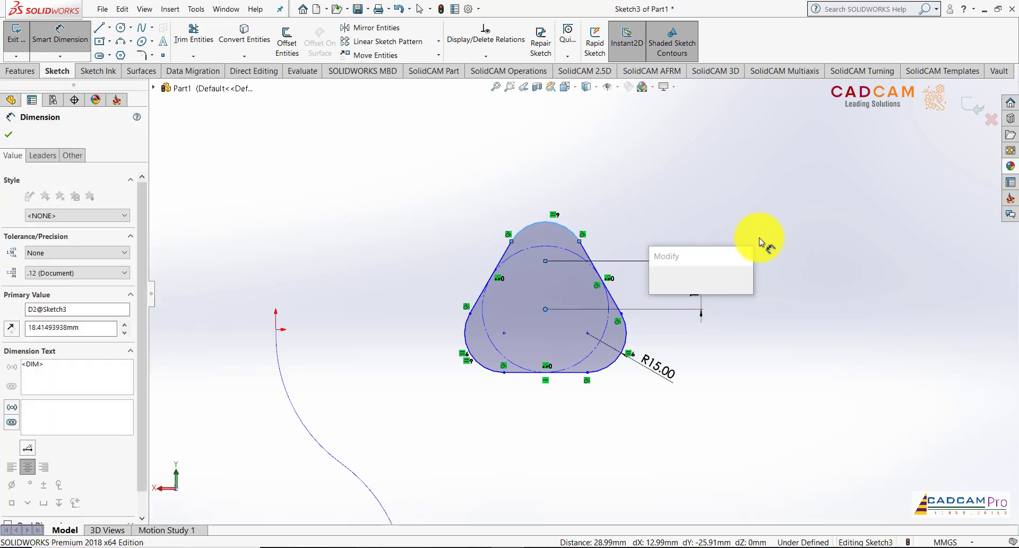
type("50")
key("Return")
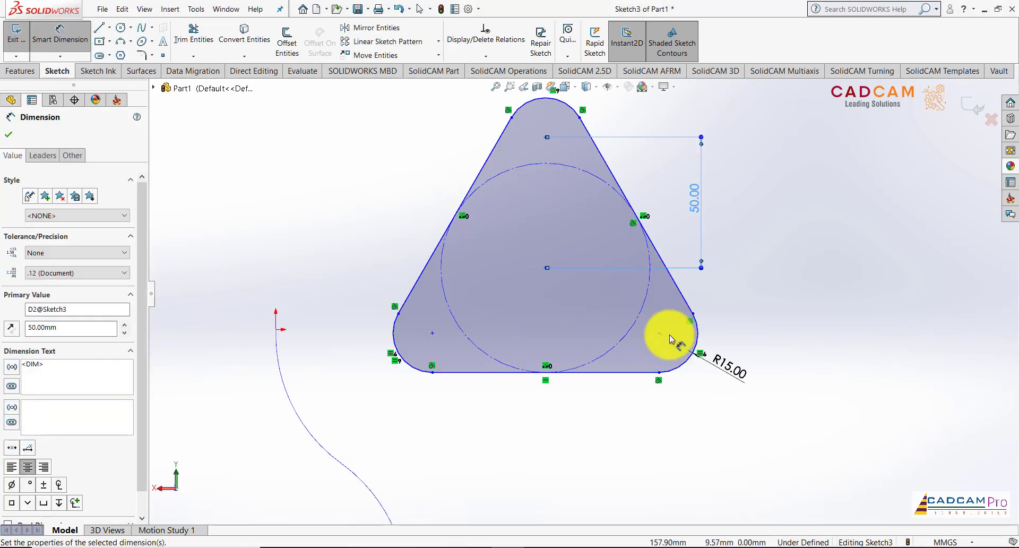
scroll(660, 337, "up", 2)
scroll(611, 220, "down", 2)
key("Escape")
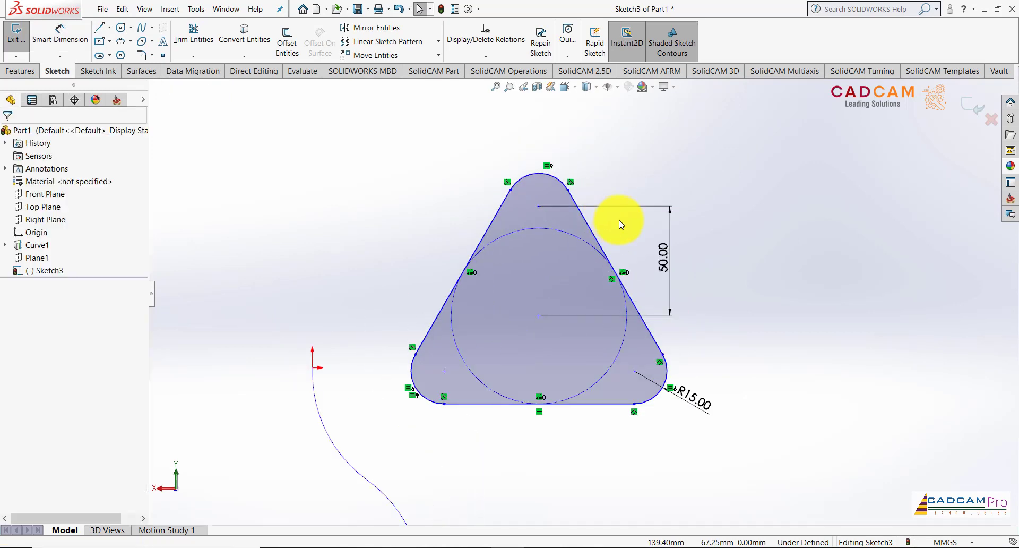
Step: Sketch circles on the three corner arc centers, about 16 mm in diameter at the upper, 20 mm at the lower-right and 19 mm at the lower-left corner
left_click(122, 28)
left_click(539, 206)
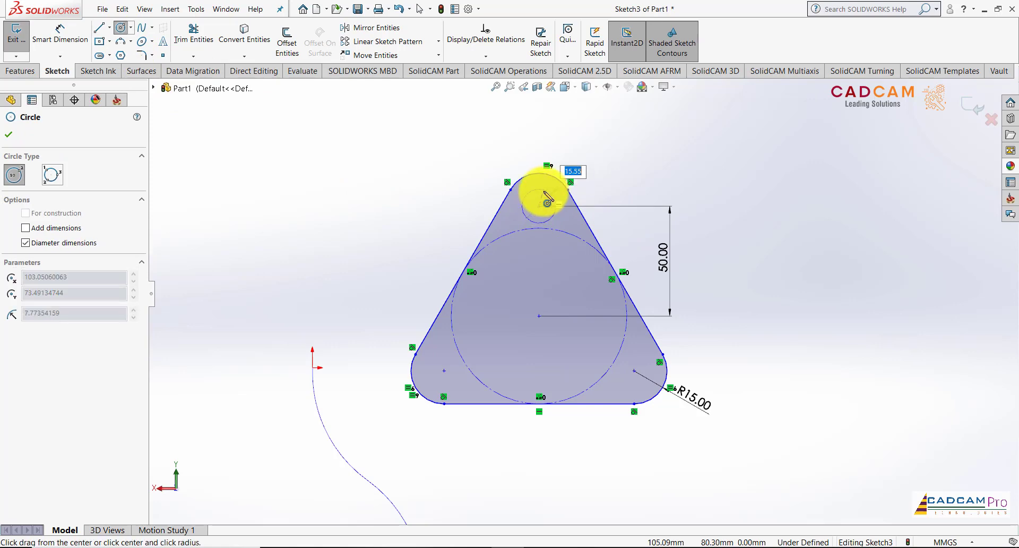
left_click(544, 191)
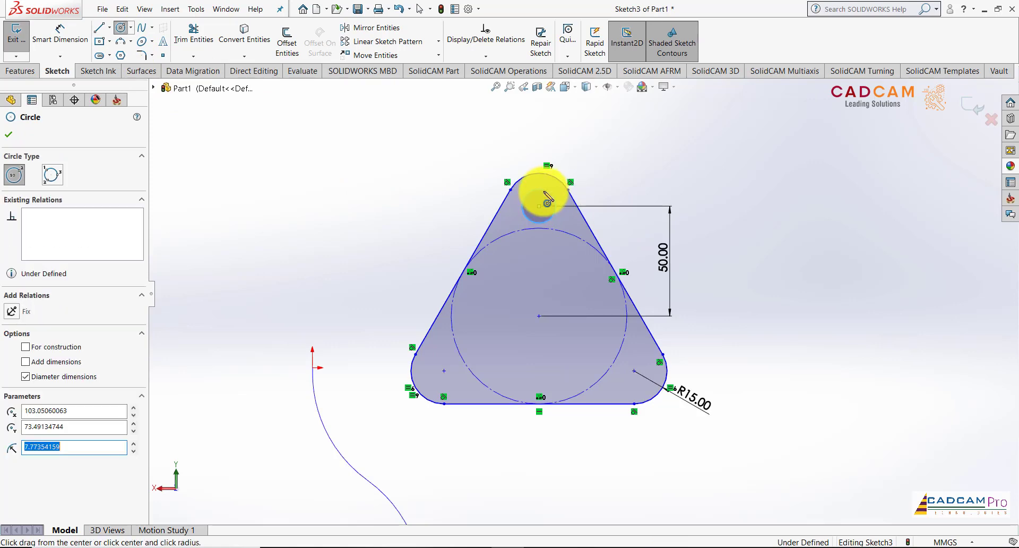
left_click(635, 371)
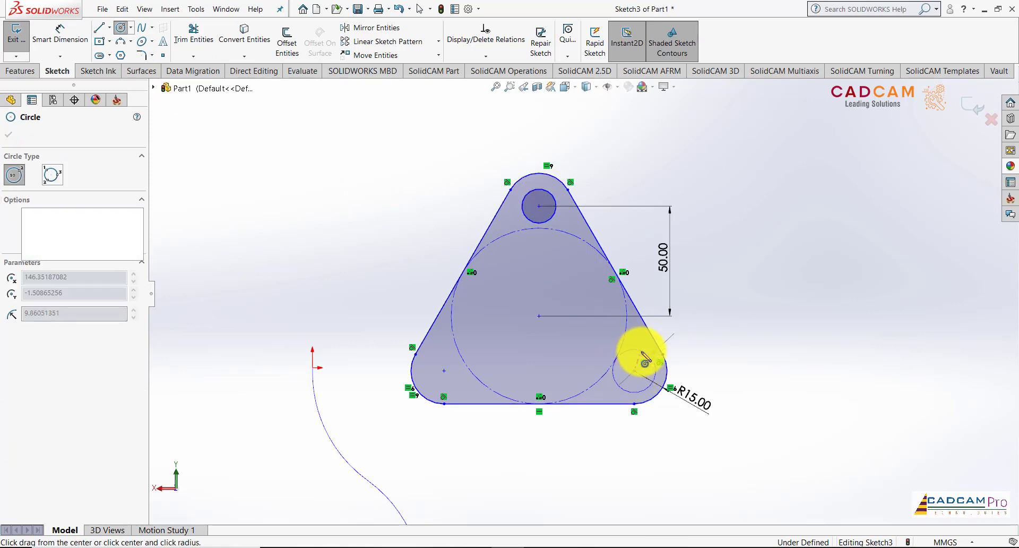
left_click(644, 353)
left_click(445, 372)
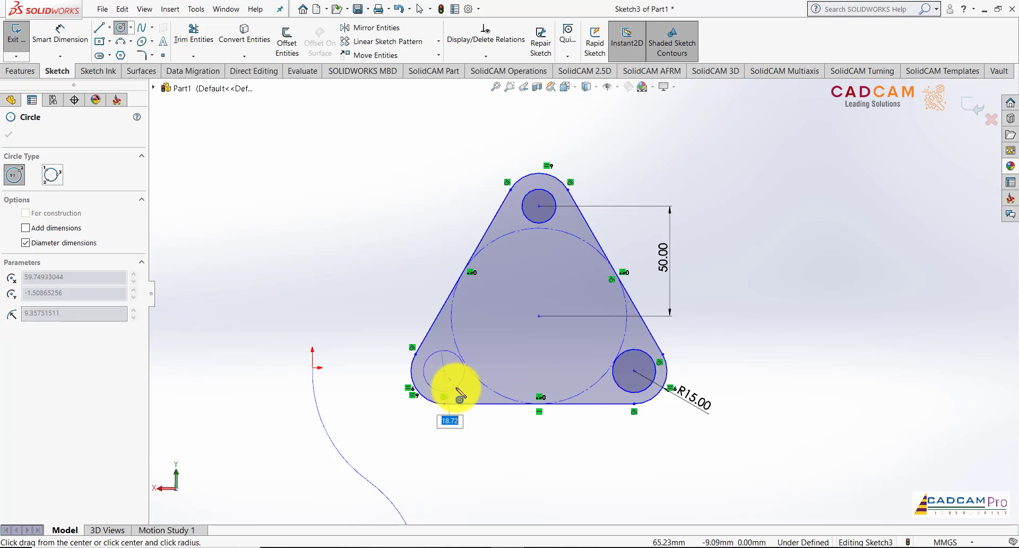
left_click(454, 389)
key("Escape")
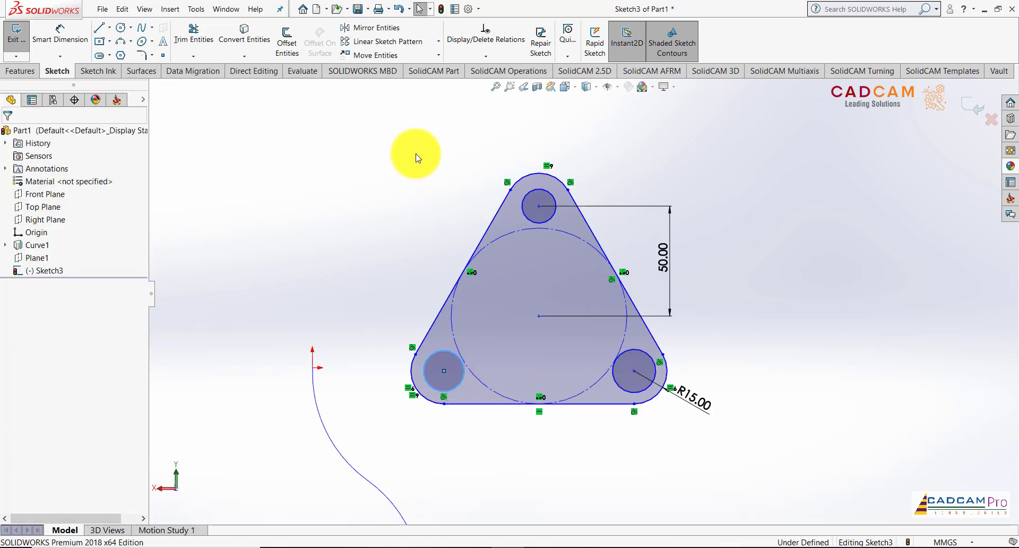
Step: Dimension the diameter of the upper corner circle as 15 mm
right_click(412, 115)
right_click_drag(583, 158, 586, 138)
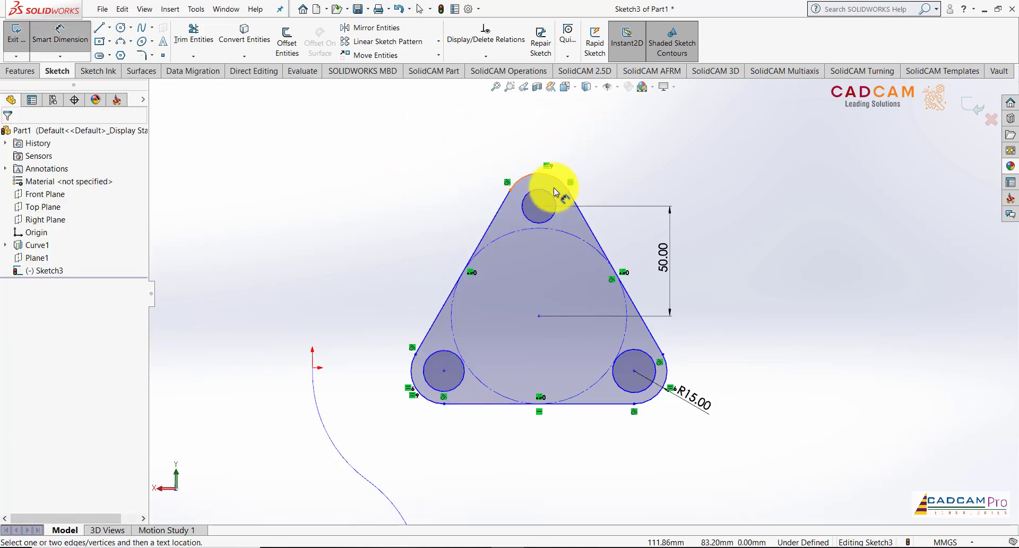
left_click(550, 193)
left_click(585, 134)
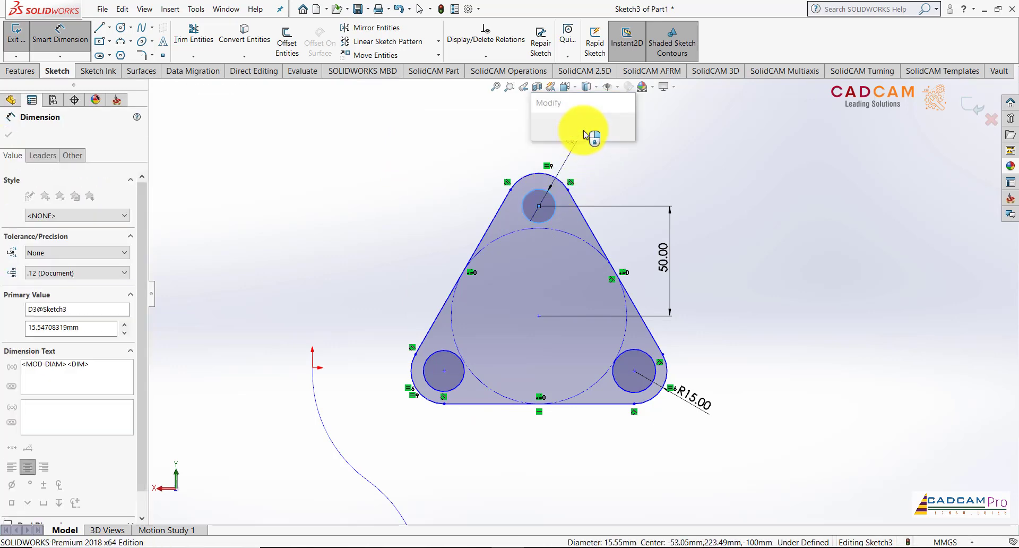
type("15")
key("Return")
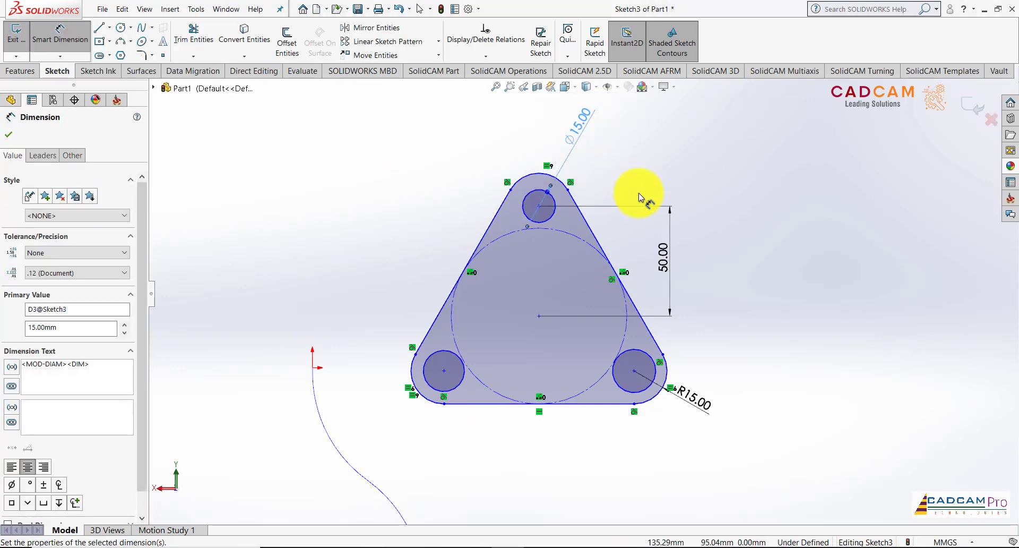
key("Escape")
Step: Add equal relations so the two lower corner circles match the upper 15 mm corner circle
left_click(552, 216)
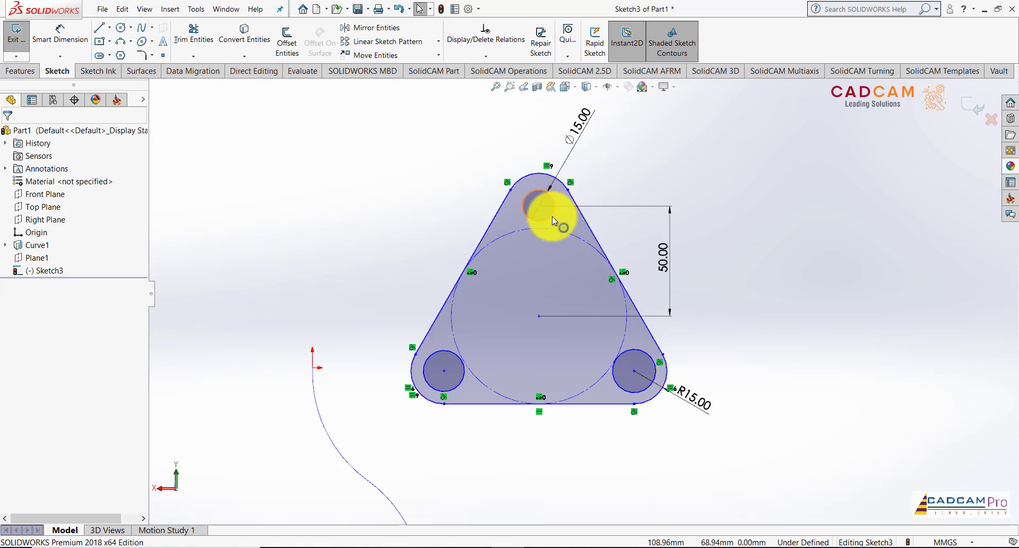
left_click(636, 348, "ctrl")
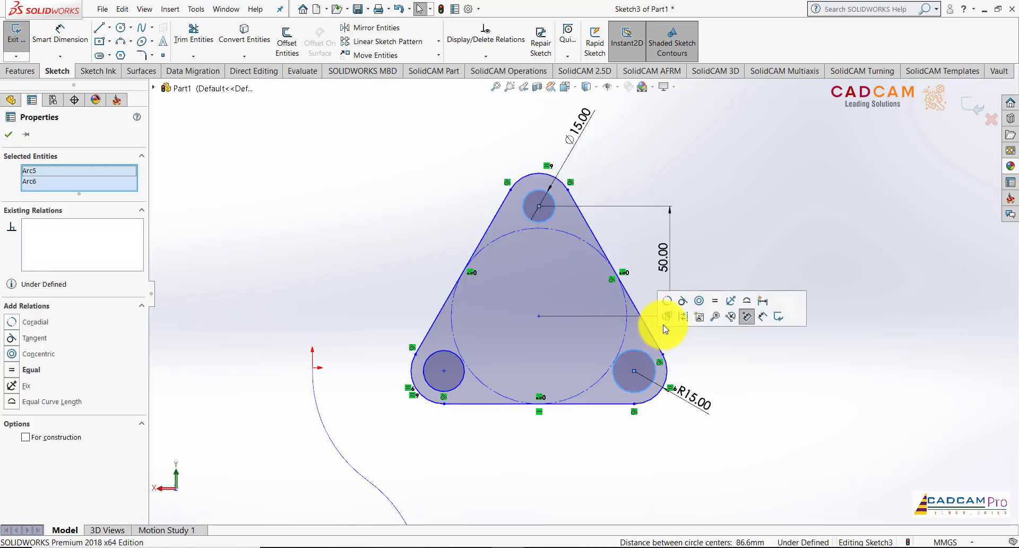
left_click(714, 303)
key("Escape")
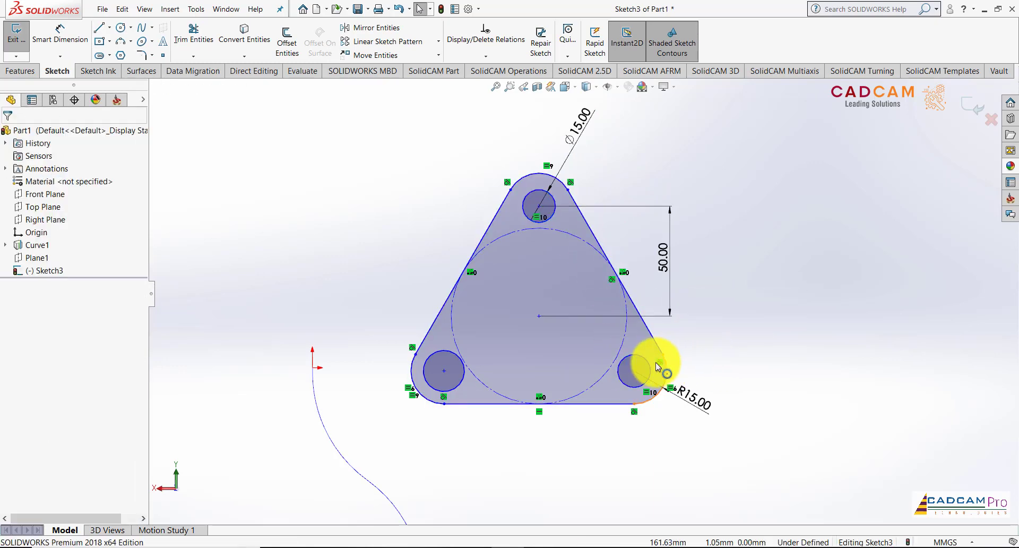
left_click(648, 358)
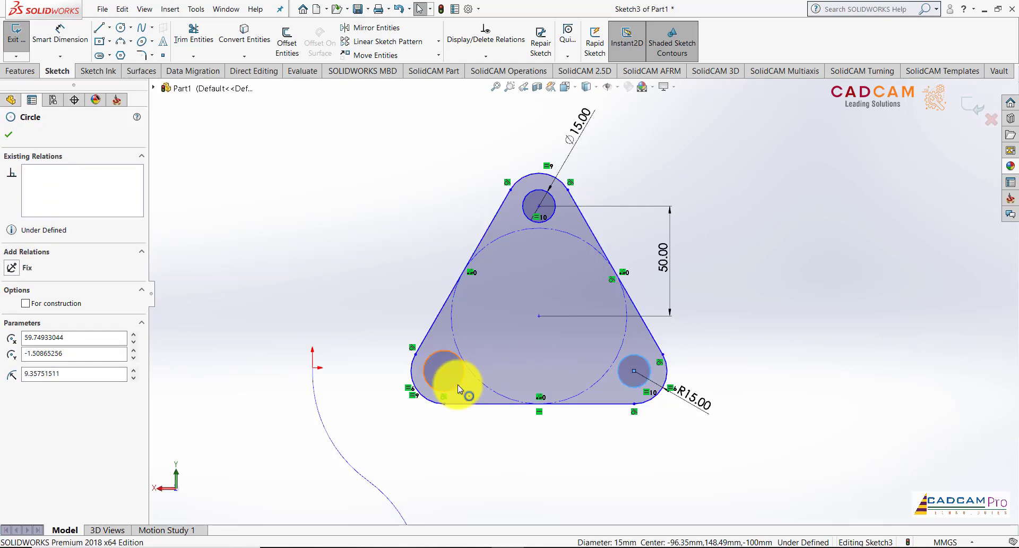
left_click(457, 385, "ctrl")
left_click(536, 337)
left_click(785, 318)
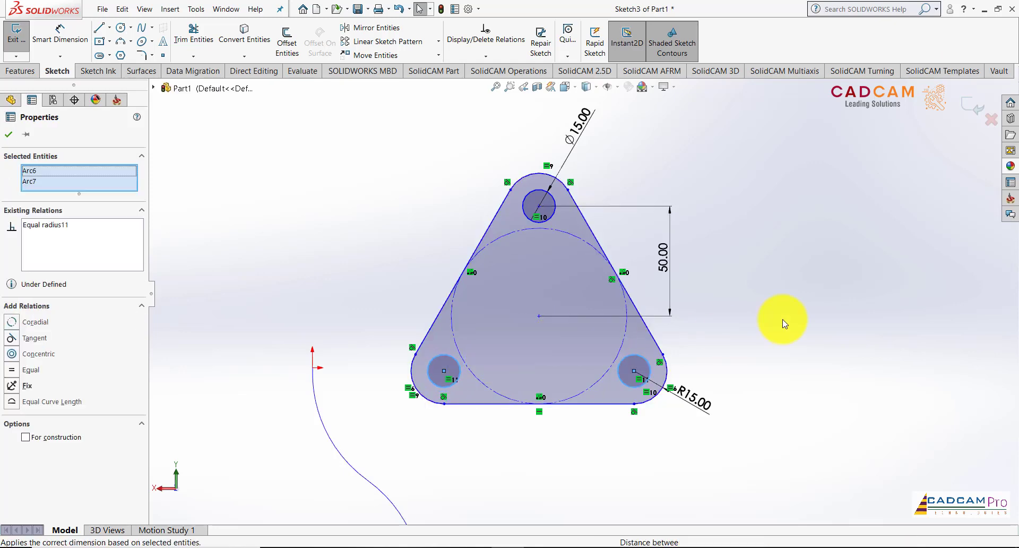
Step: Check the pipe diameters in the PowerPoint drawing and sketch two circles on the triangle's center, about 68 mm and 52 mm in diameter
scroll(740, 308, "up", 1)
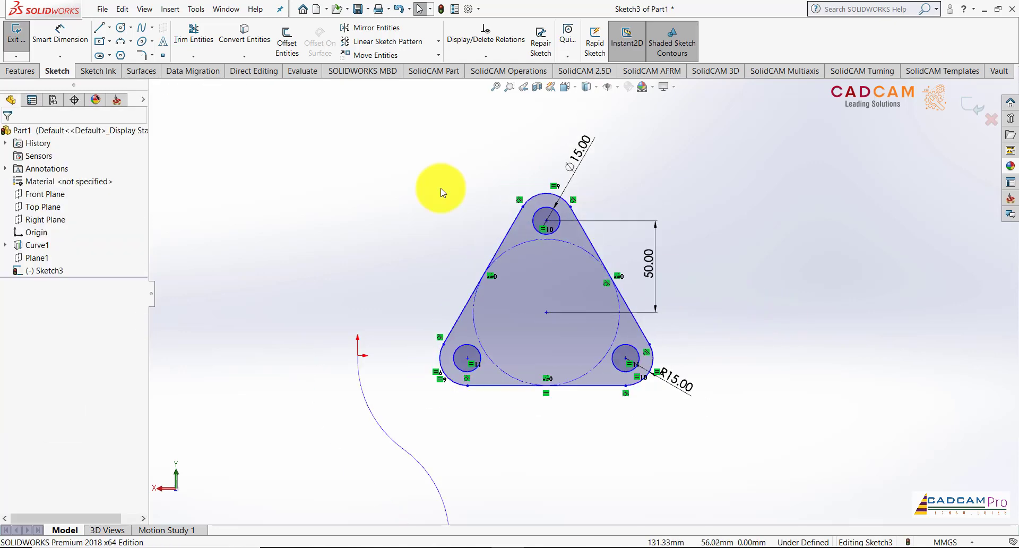
left_click(119, 31)
left_click(540, 547)
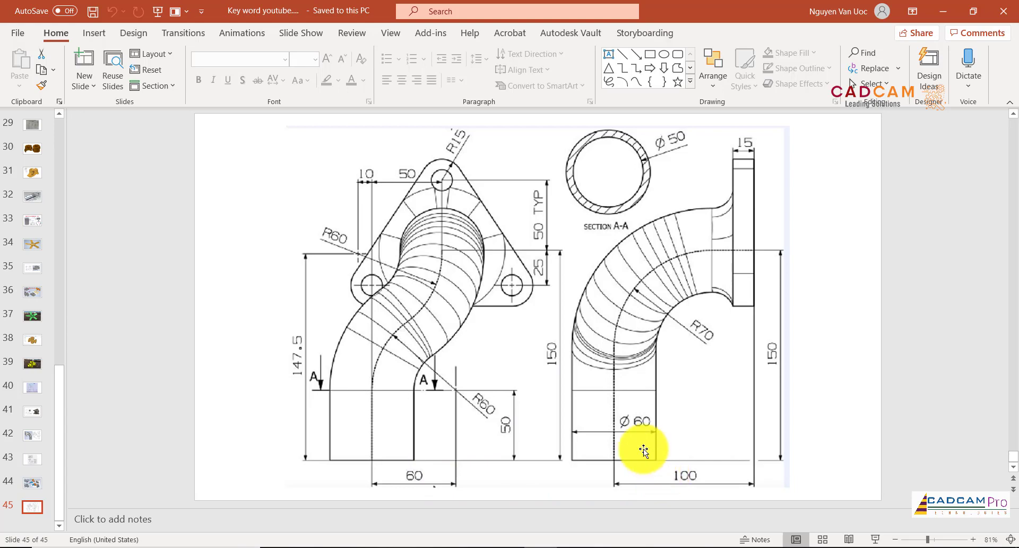
left_click(512, 547)
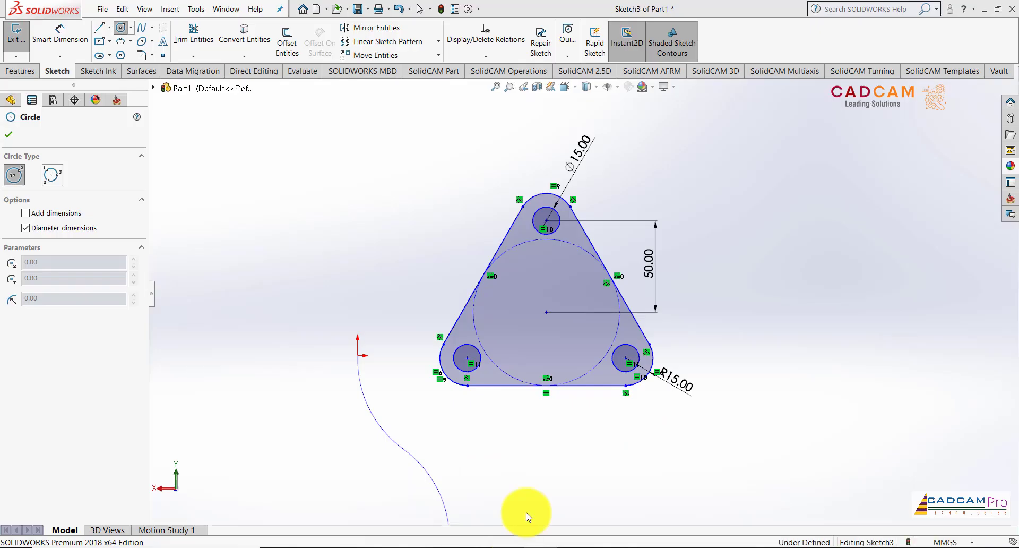
left_click(547, 313)
left_click(579, 268)
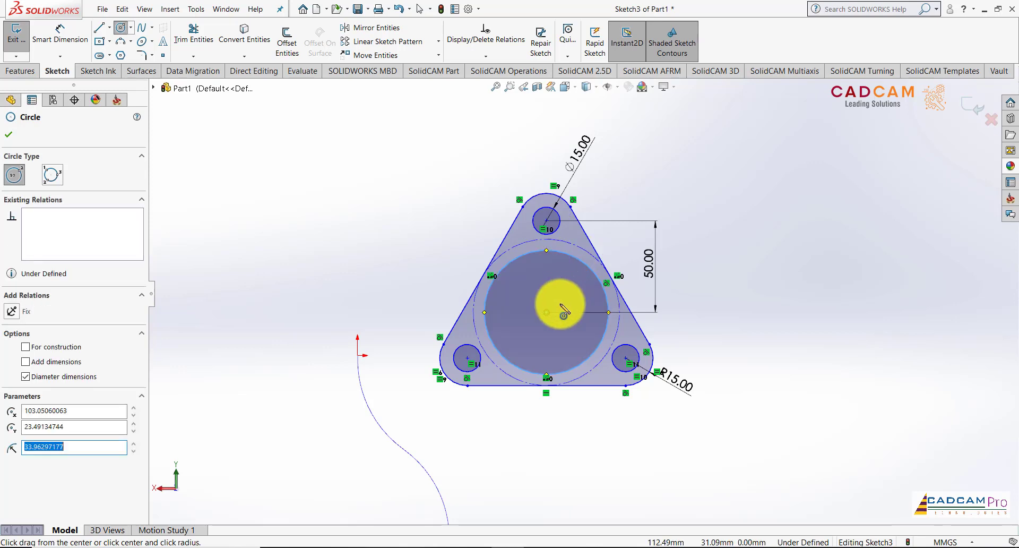
left_click(546, 313)
left_click(569, 273)
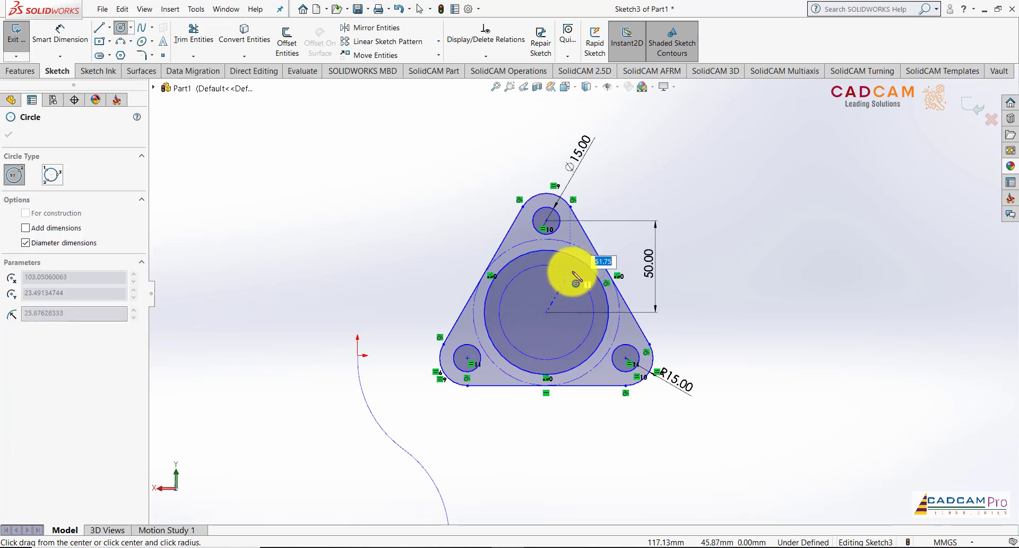
Step: Dimension the diameter of the inner central circle as 50 mm
left_click(60, 36)
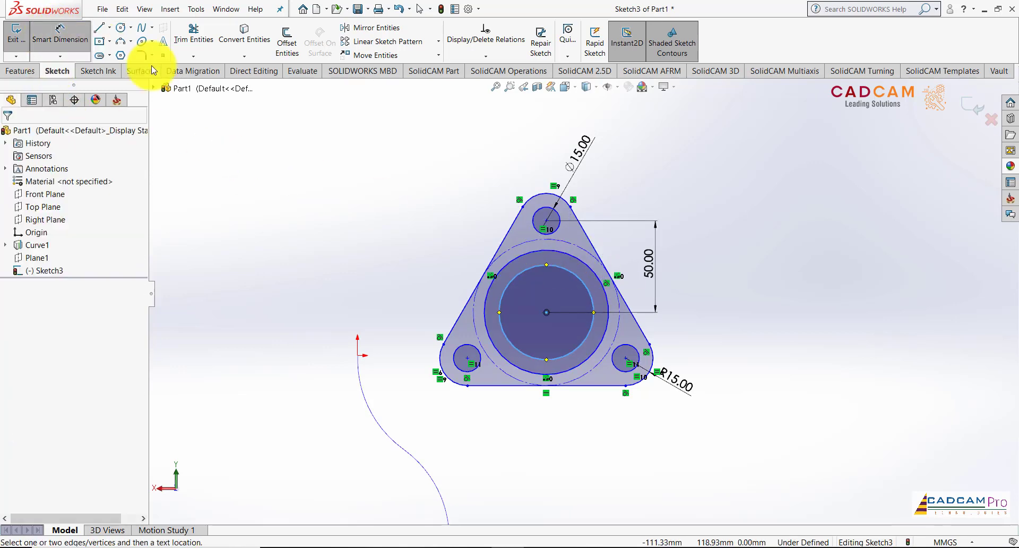
left_click(584, 346)
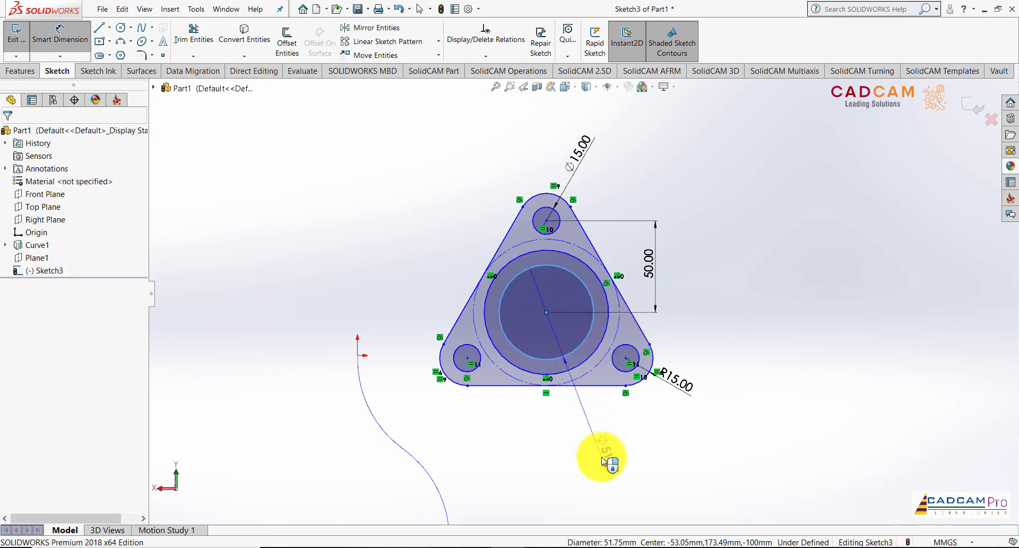
left_click(605, 463)
type("50")
key("Return")
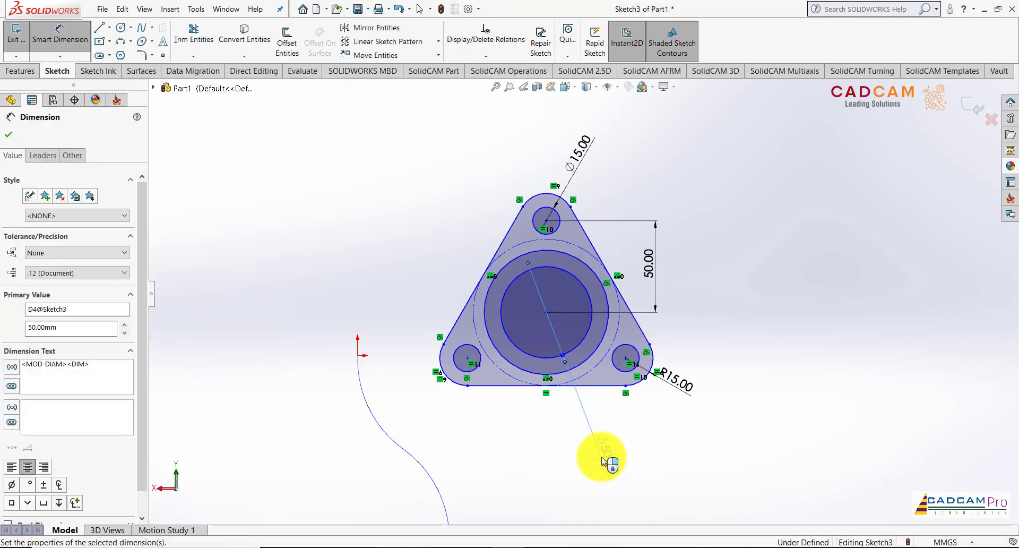
Step: Dimension the diameter of the outer central circle as 60 mm
left_click(605, 303)
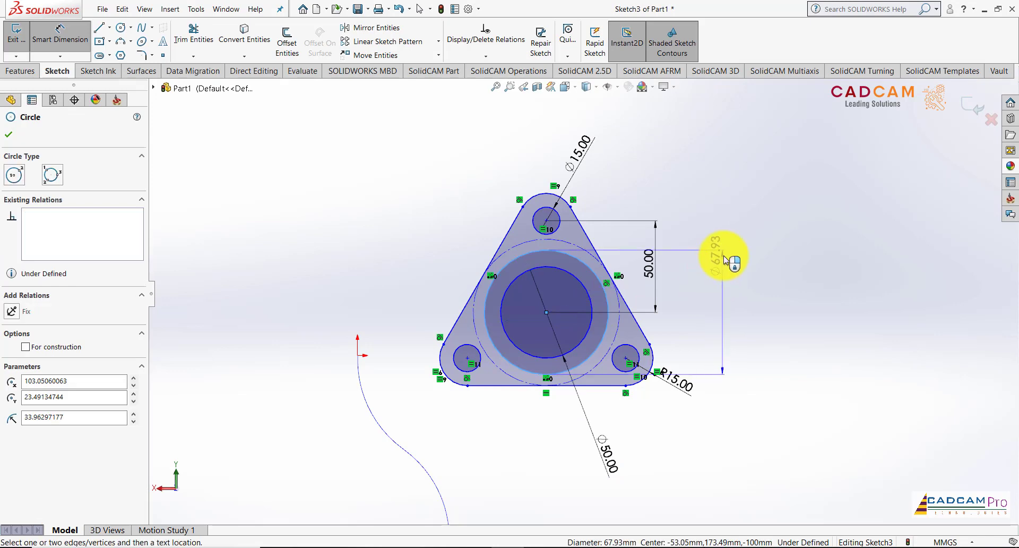
left_click(663, 181)
type("60")
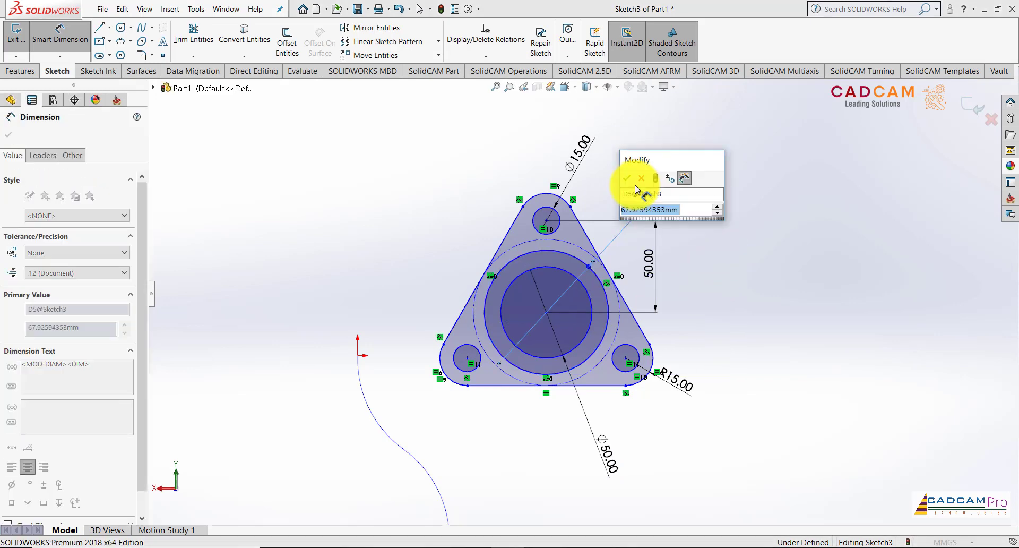
key("Return")
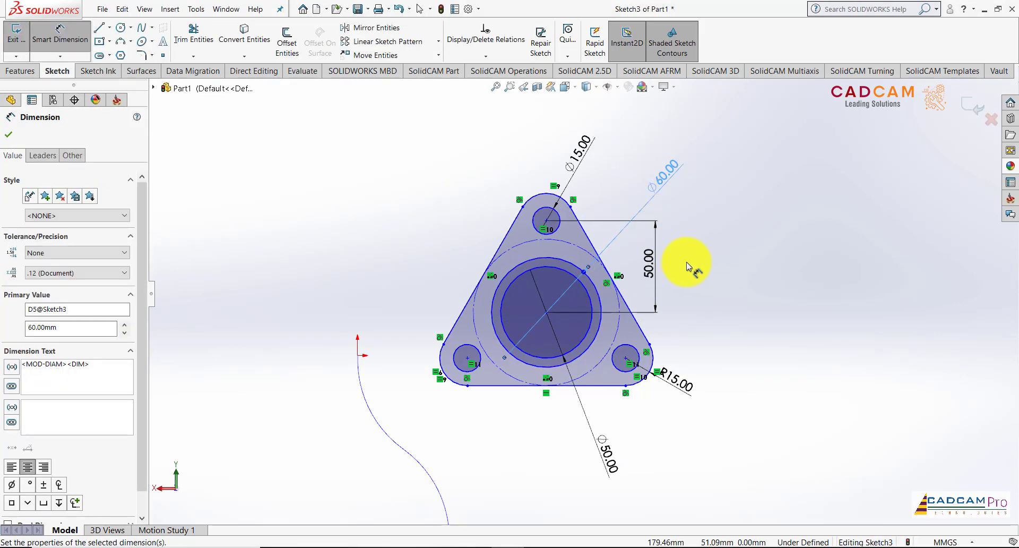
key("Escape")
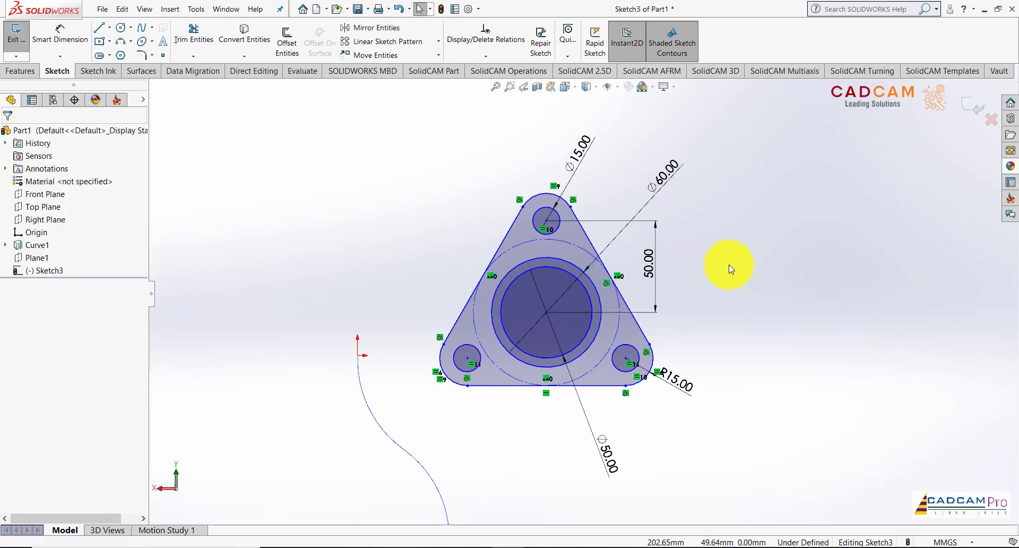
Step: Move the flange sketch away from the centerline, placing its center about 122 mm horizontally and 12 mm vertically from the sketch origin
scroll(723, 287, "up", 2)
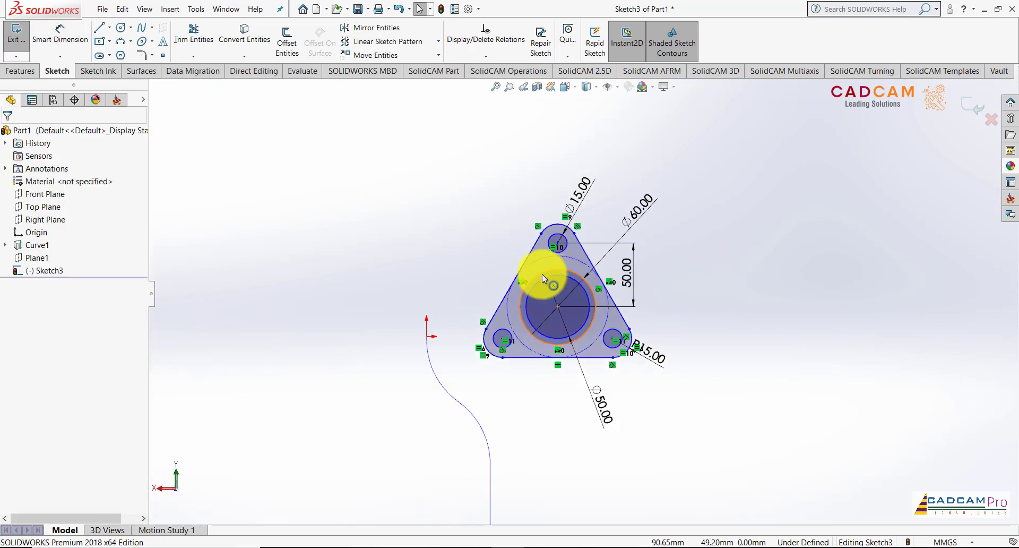
scroll(543, 274, "down", 2)
mouse_move(568, 324)
left_mouse_down()
mouse_move(590, 276)
mouse_move(510, 232)
mouse_move(420, 247)
mouse_move(611, 346)
left_mouse_up()
left_click(799, 365)
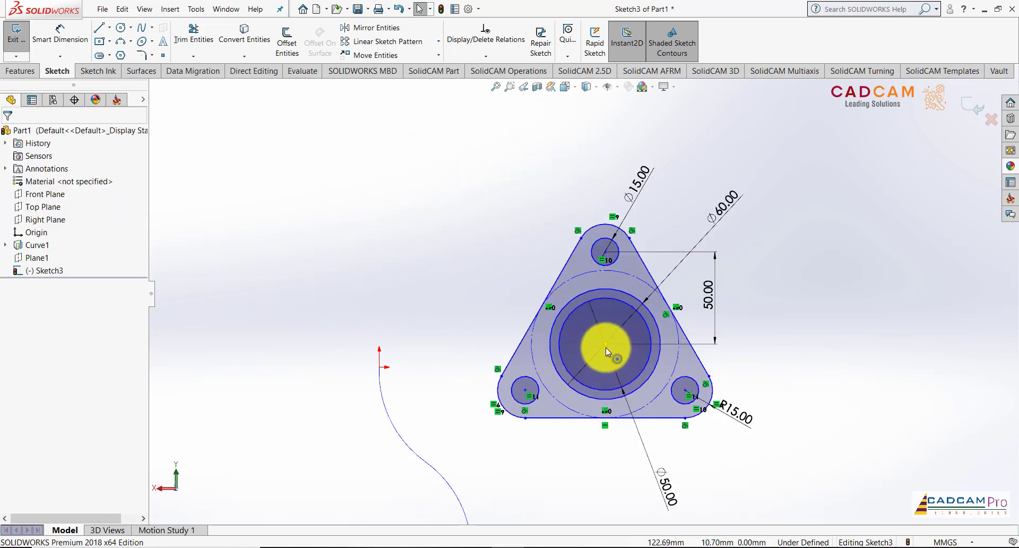
left_click(606, 347)
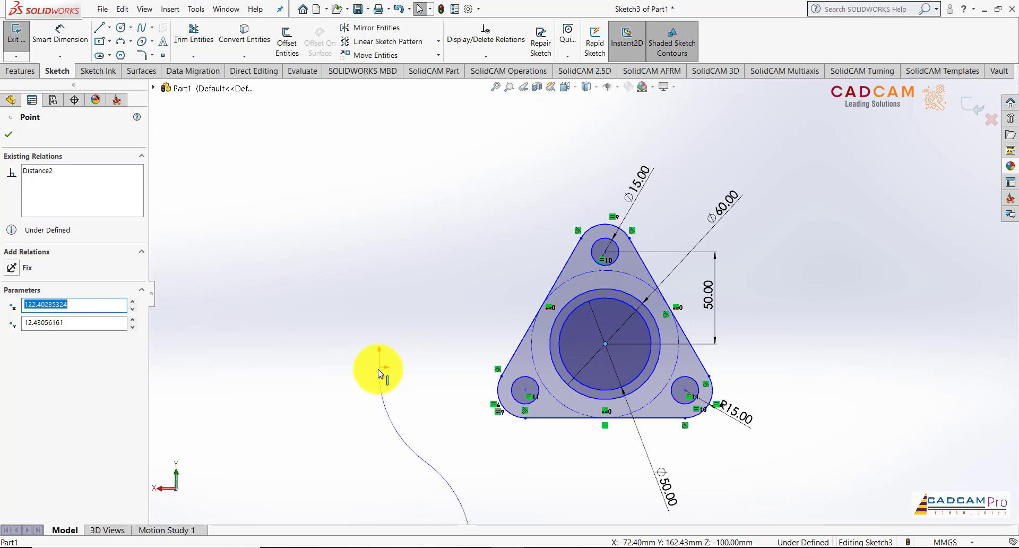
scroll(433, 290, "up", 2)
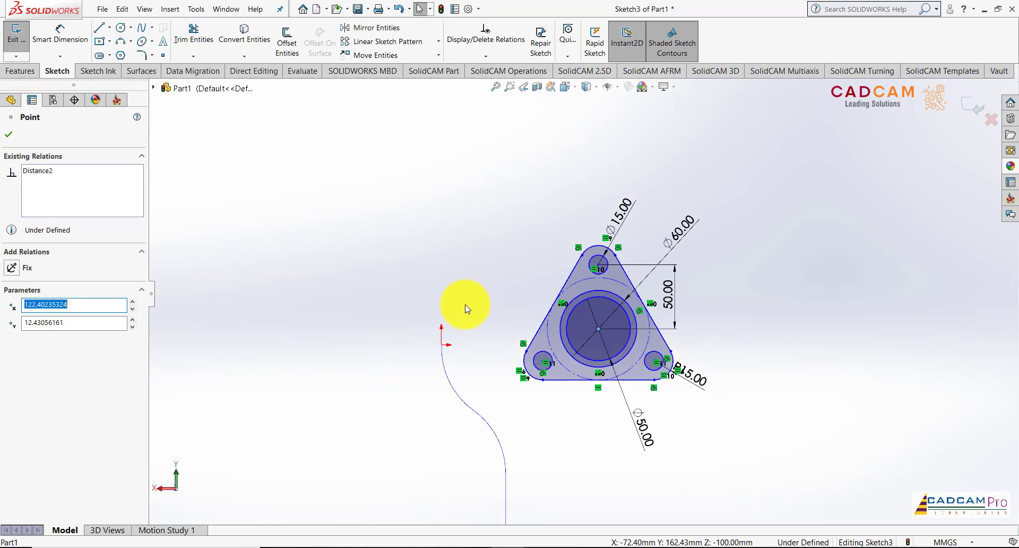
left_click(462, 304)
Step: Try to convert the straight end edge of the centerline curve into the flange sketch
middle_click_drag(461, 304, 516, 376)
scroll(517, 377, "down", 3)
scroll(501, 346, "down", 2)
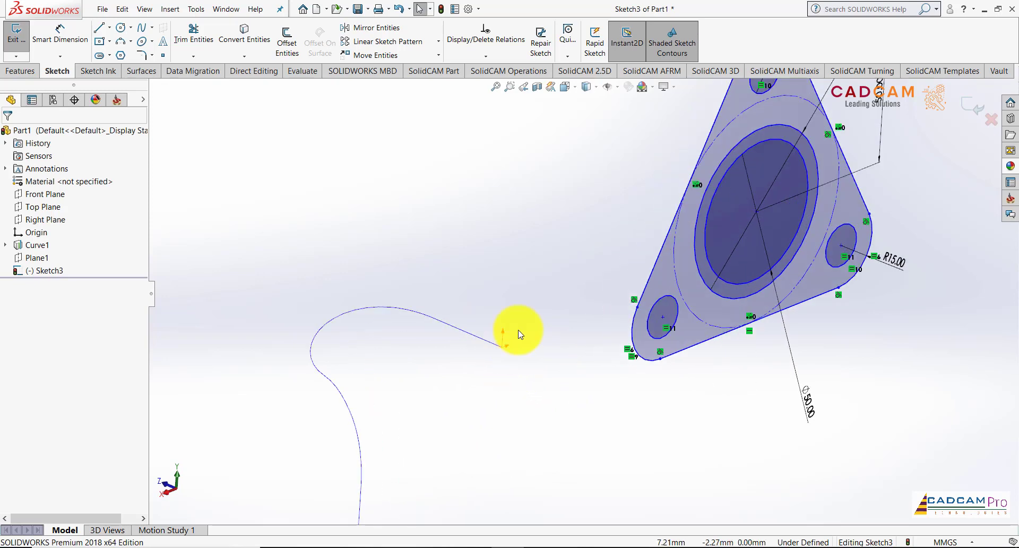
left_click(245, 33)
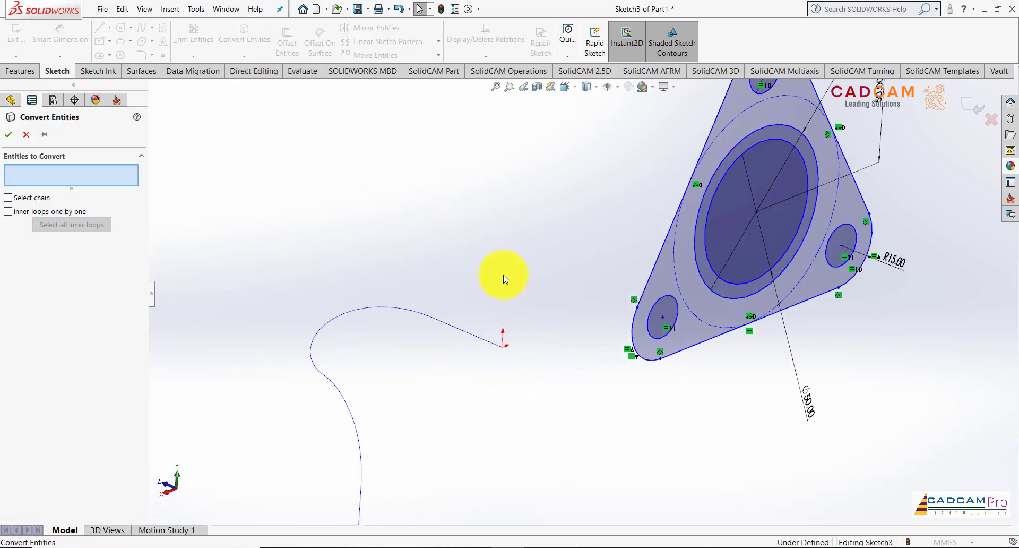
left_click(499, 347)
scroll(419, 334, "down", 2)
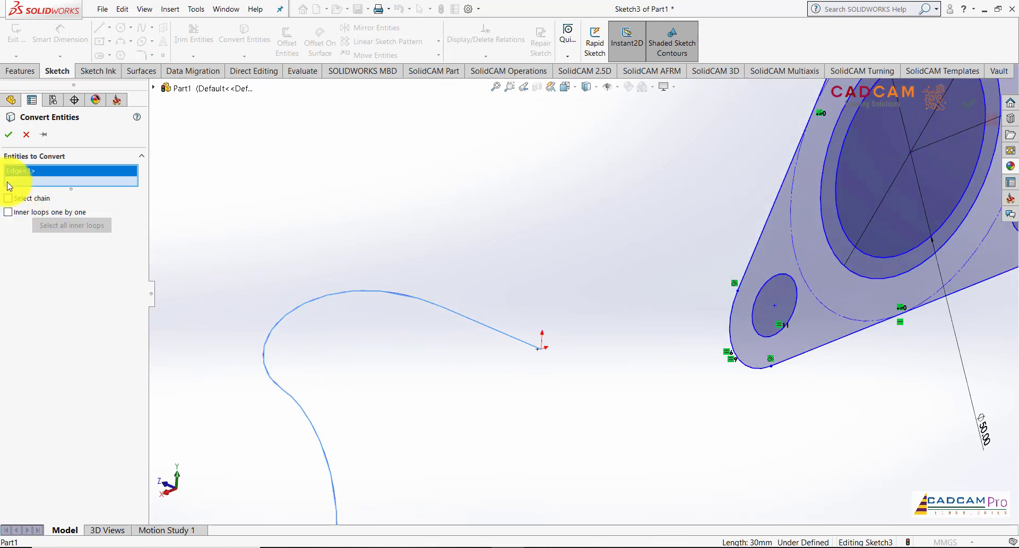
left_click(9, 134)
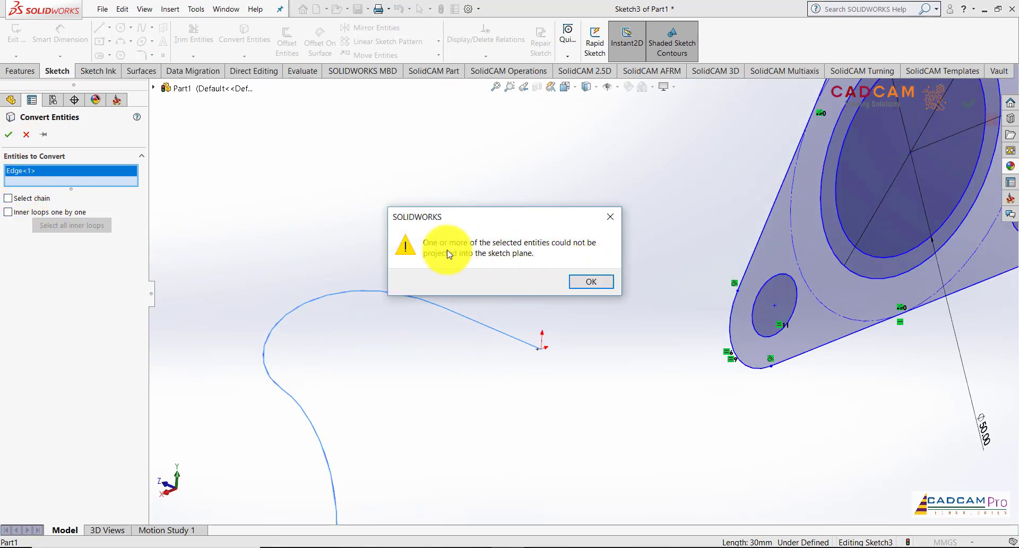
left_click(610, 217)
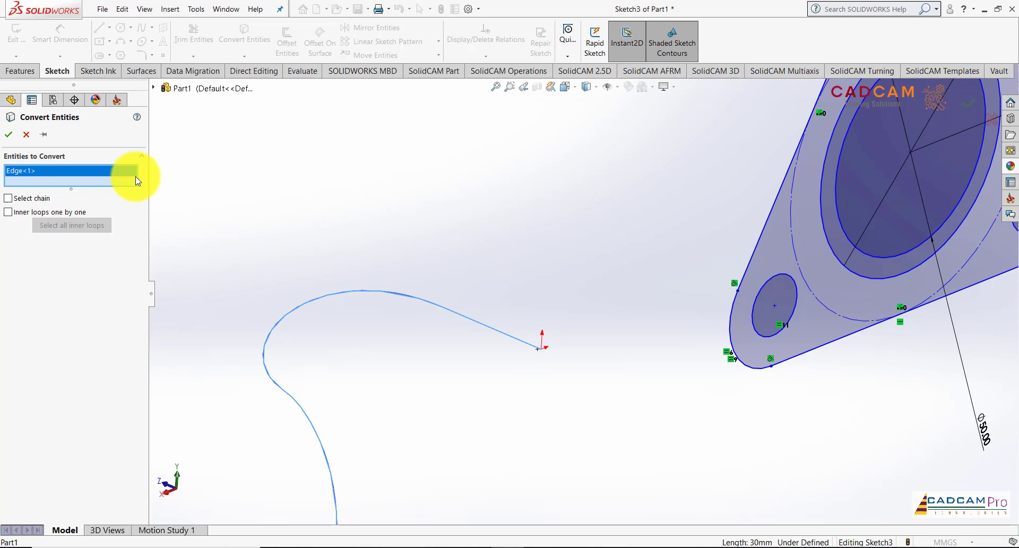
left_click(26, 135)
Step: Try to select the flange's center point together with the centerline's end point to relate them
scroll(578, 354, "up", 3)
scroll(573, 313, "up", 2)
scroll(656, 221, "down", 2)
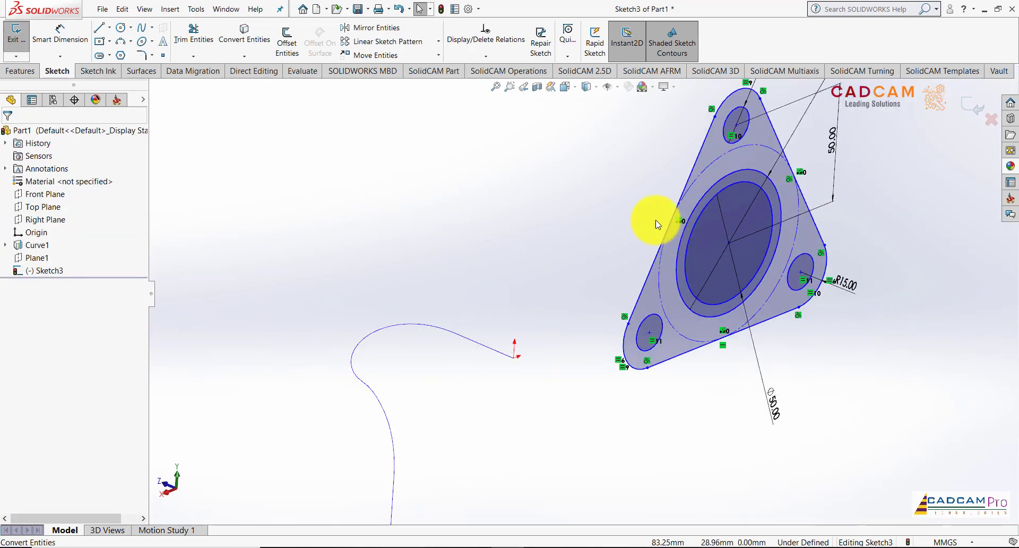
left_click(730, 245)
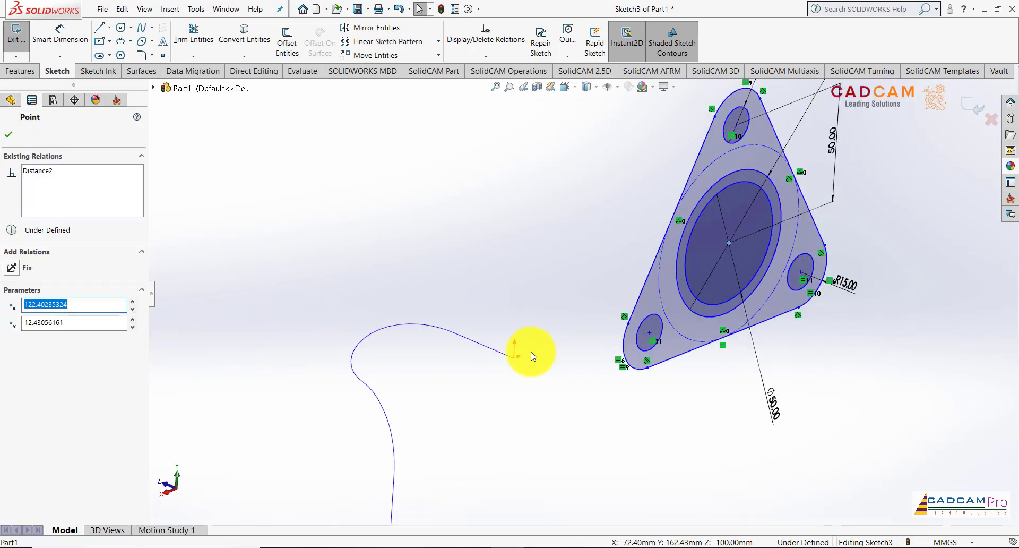
left_click(514, 359, "ctrl")
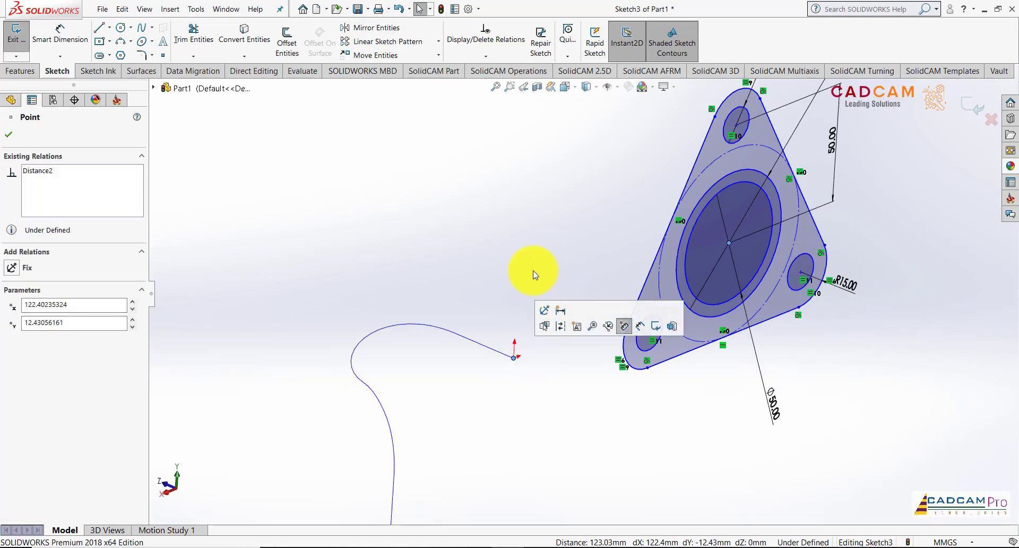
left_click(549, 220)
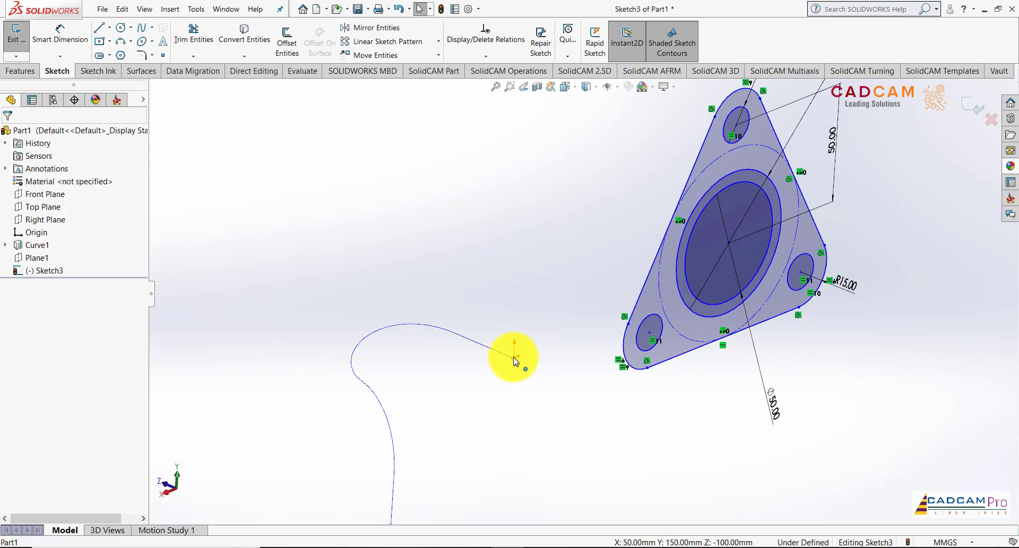
left_click(731, 243)
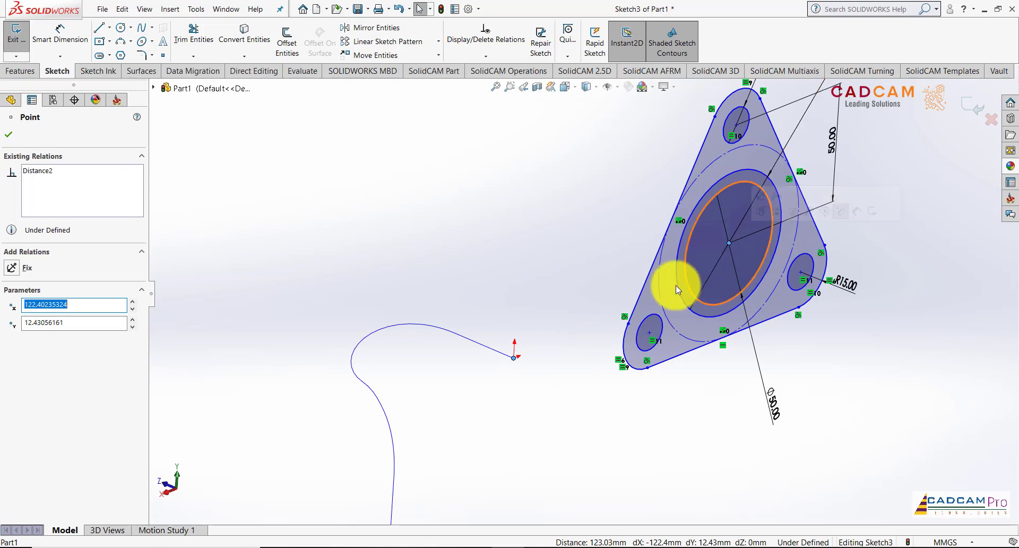
mouse_move(504, 217)
middle_mouse_down()
mouse_move(496, 182)
mouse_move(483, 177)
mouse_move(503, 192)
middle_mouse_up()
scroll(501, 227, "up", 2)
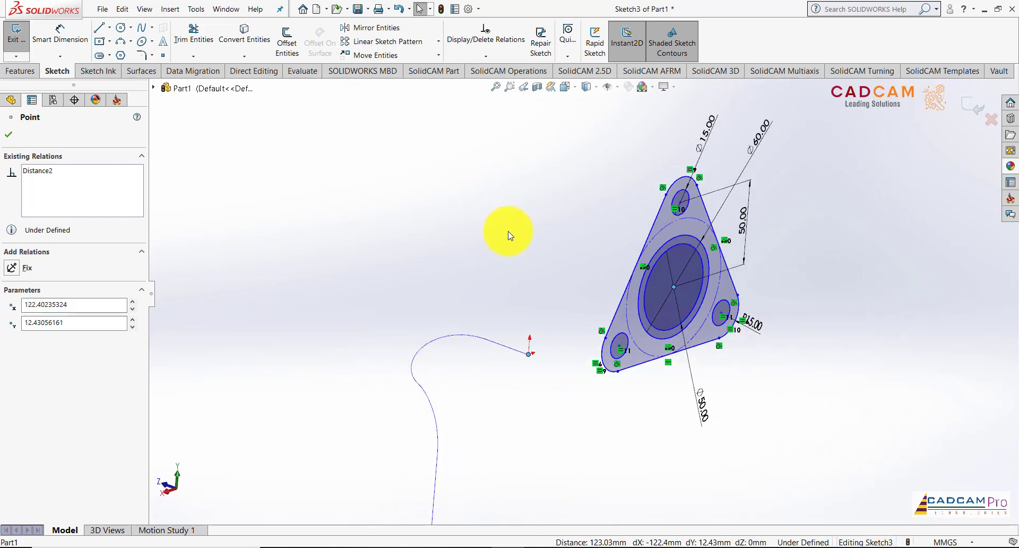
left_click(517, 236)
scroll(601, 327, "down", 4)
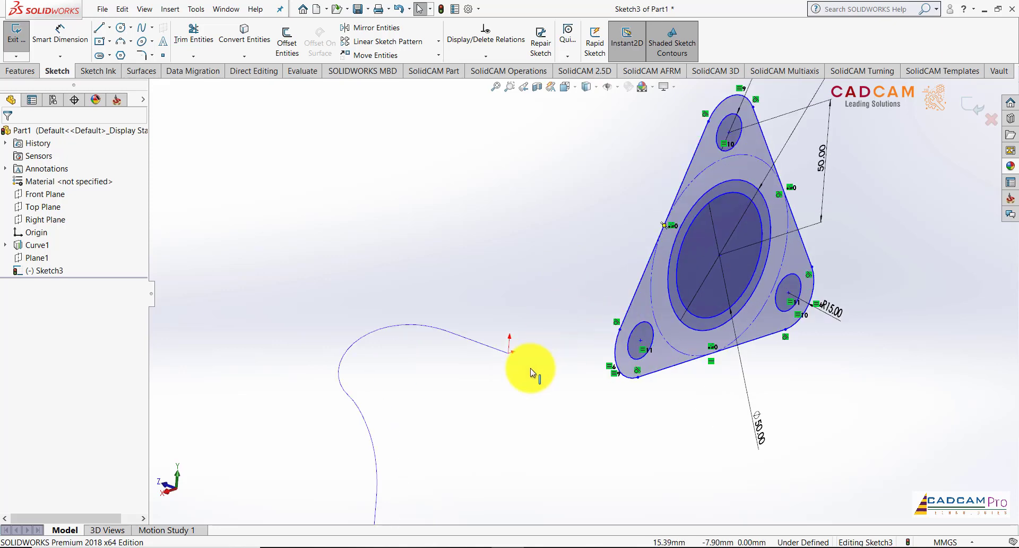
Step: Switch to the PowerPoint reference drawing to check the flange center's position relative to the pipe centerline
mouse_move(389, 227)
middle_mouse_down()
mouse_move(510, 275)
mouse_move(542, 264)
mouse_move(505, 219)
mouse_move(541, 234)
mouse_move(550, 255)
middle_mouse_up()
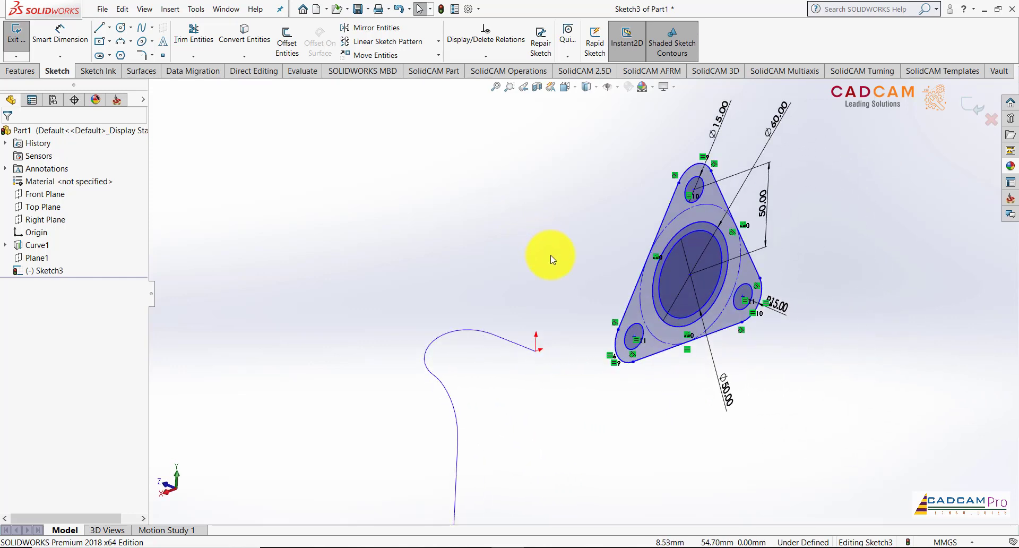
left_click(536, 547)
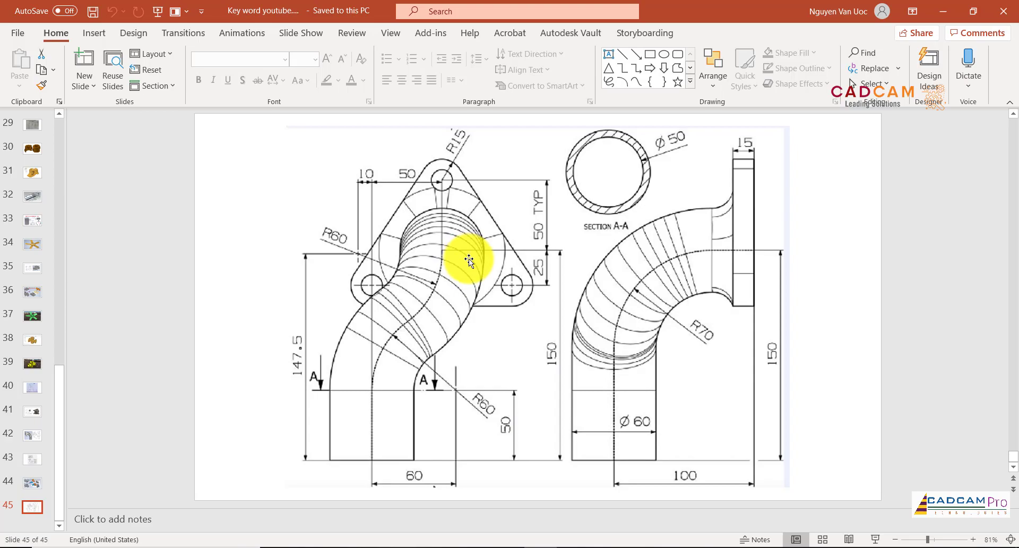
Step: Switch back to SOLIDWORKS and show Sketch1 and Sketch2, the two source sketches of the pipe centerline curve
left_click(507, 546)
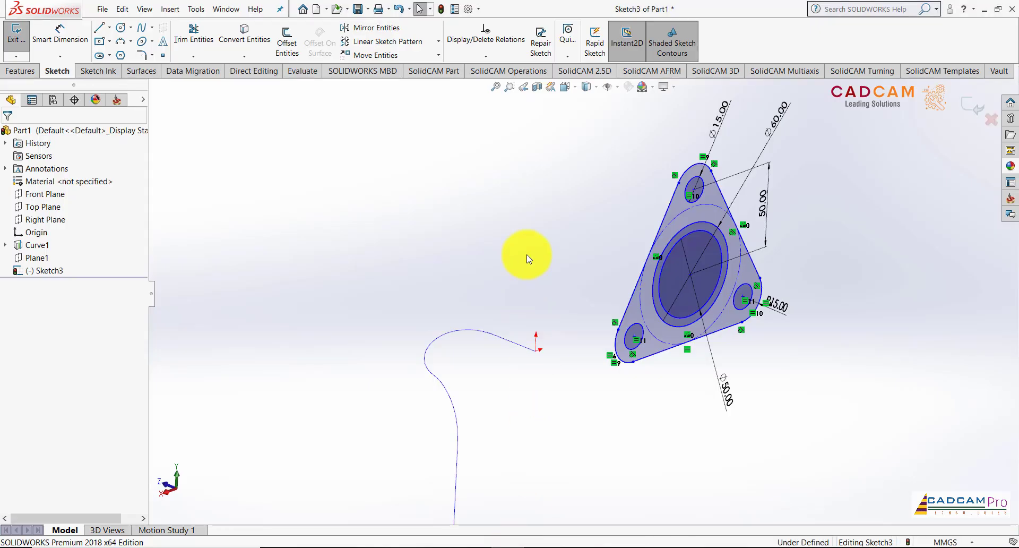
key("ctrl+8")
scroll(515, 377, "up", 3)
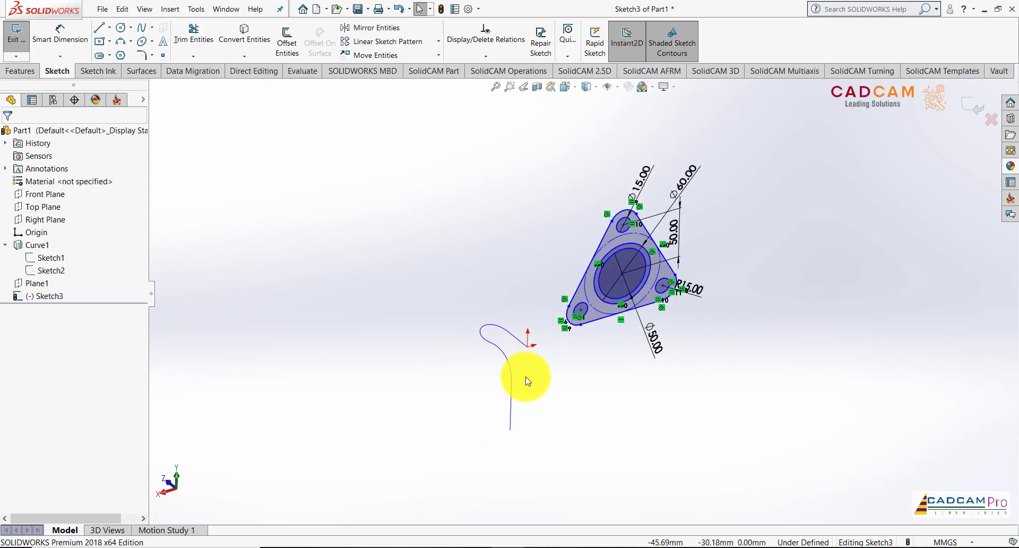
scroll(525, 374, "down", 2)
middle_click_drag(541, 314, 531, 304)
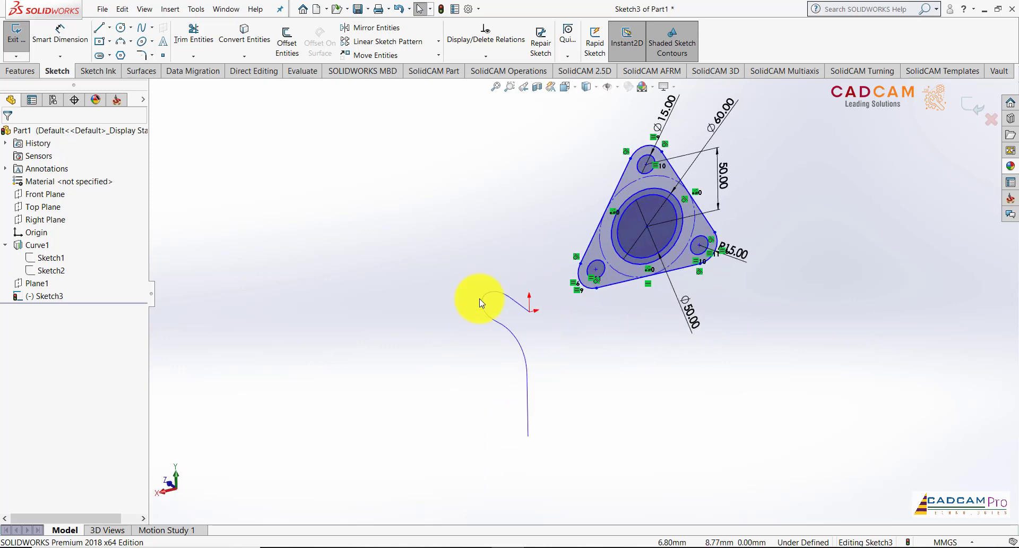
left_click(53, 260)
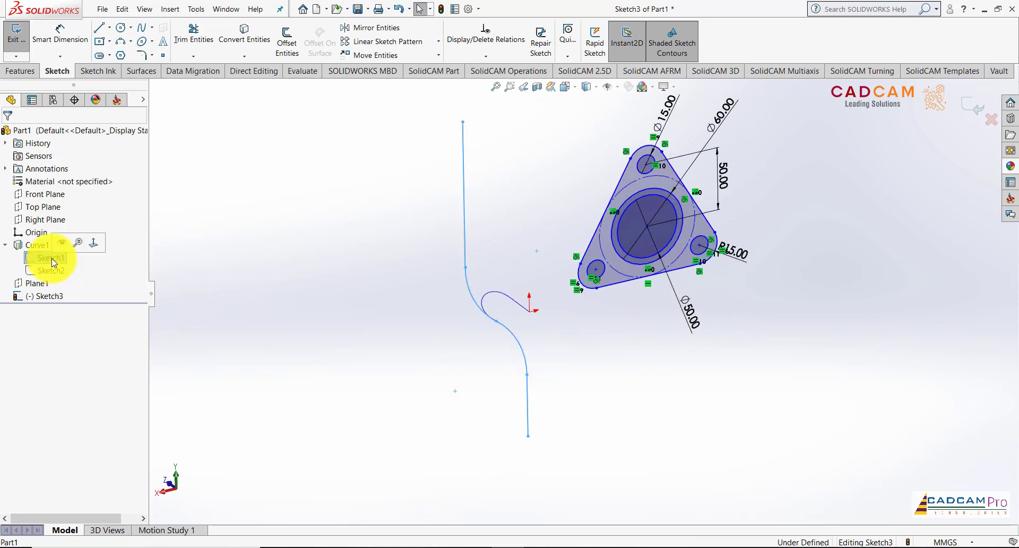
left_click(228, 250)
scroll(588, 276, "down", 2)
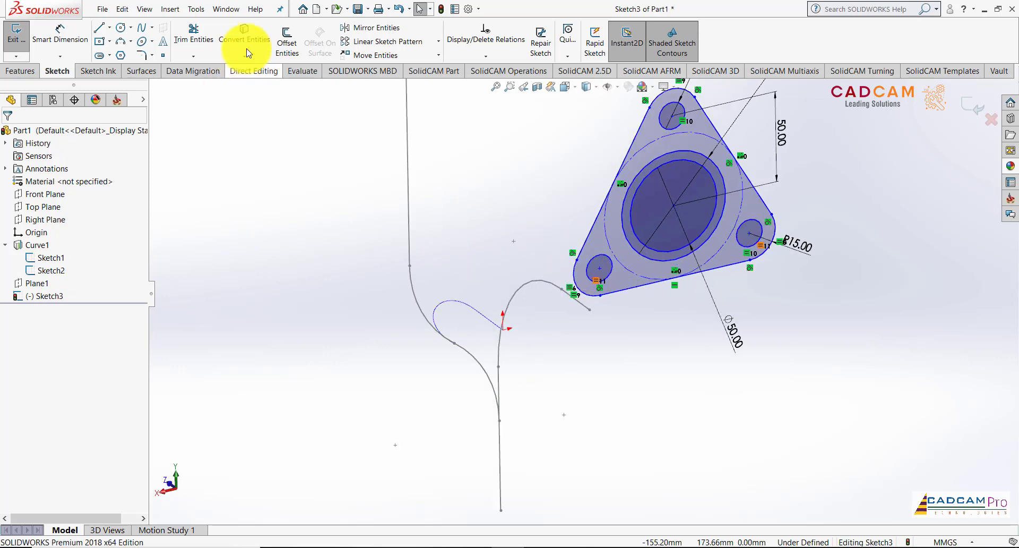
Step: Convert the upper end point of Sketch2 into the flange sketch
left_click(245, 33)
left_click(591, 310)
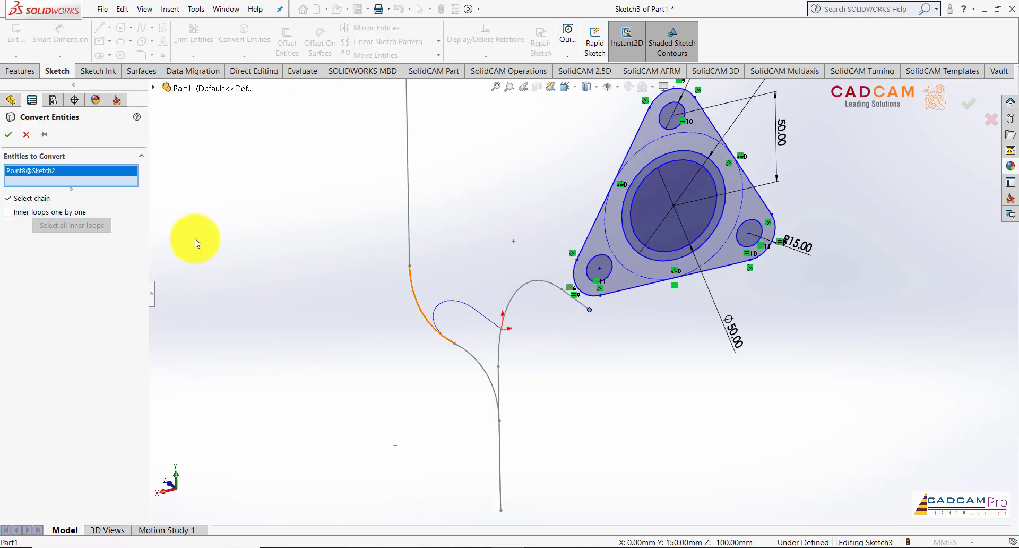
left_click(8, 135)
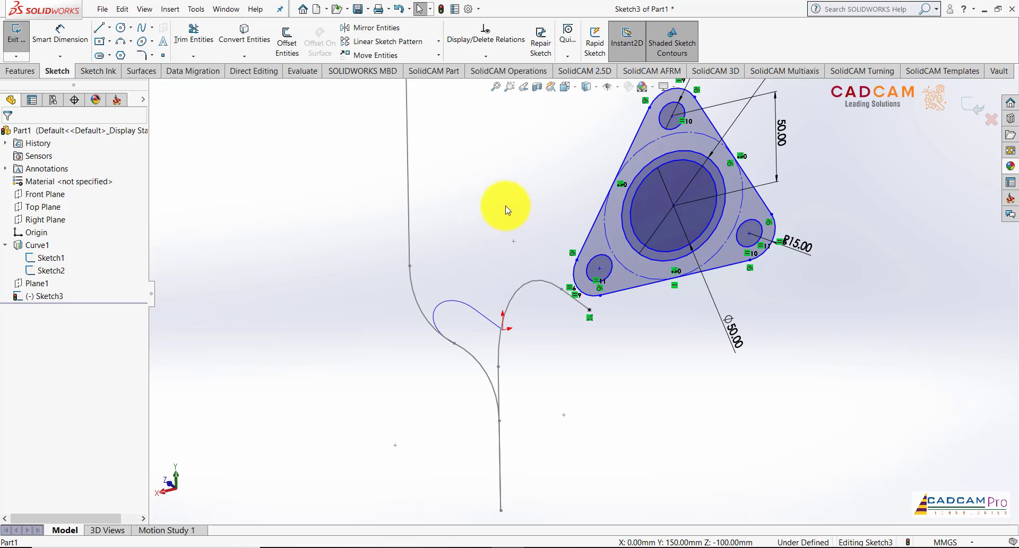
Step: Move the flange sketch so its center lies about 0.8 mm horizontally and 56 mm vertically from the sketch origin
mouse_move(506, 210)
middle_mouse_down()
mouse_move(477, 198)
mouse_move(503, 207)
mouse_move(507, 253)
middle_mouse_up()
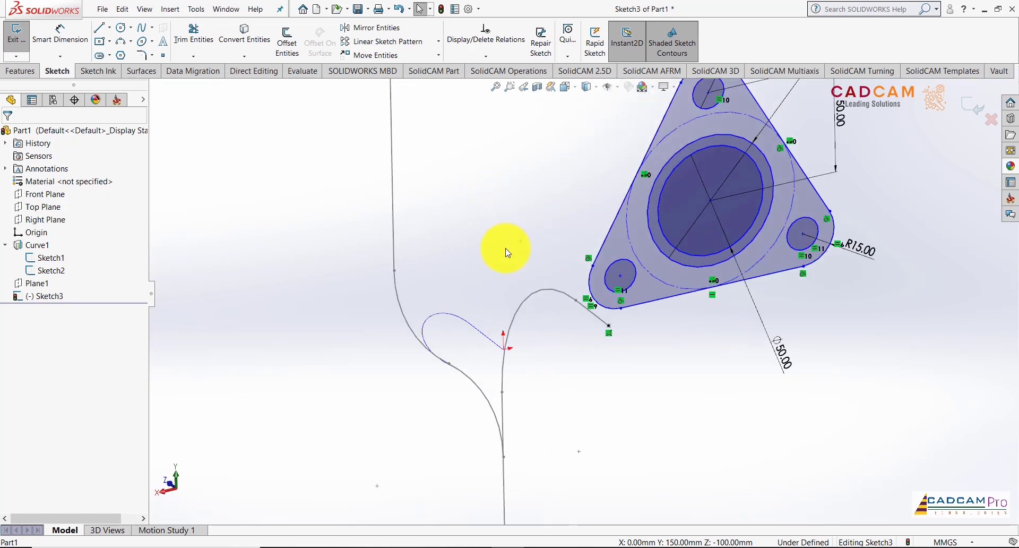
scroll(506, 249, "up", 2)
scroll(658, 313, "down", 1)
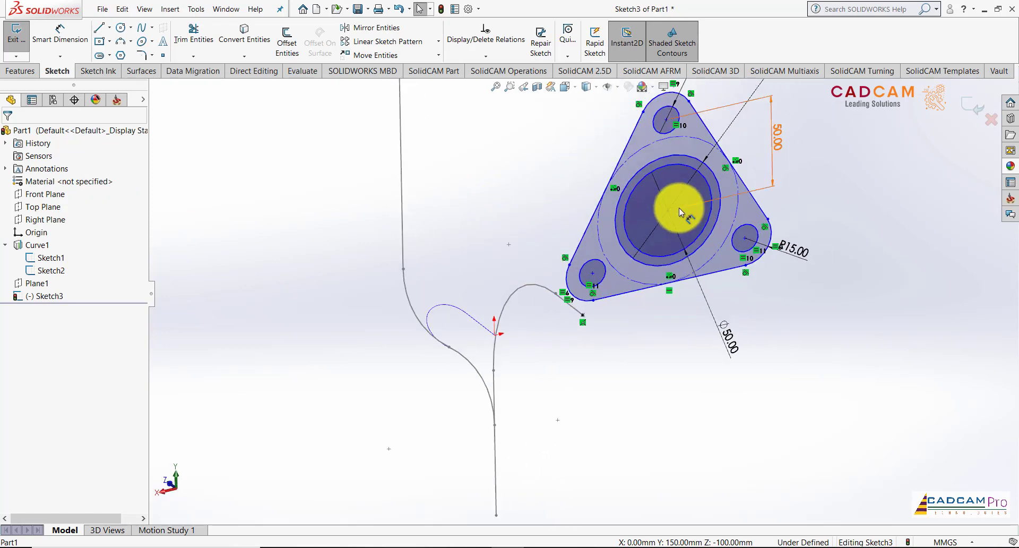
left_click_drag(667, 215, 495, 234)
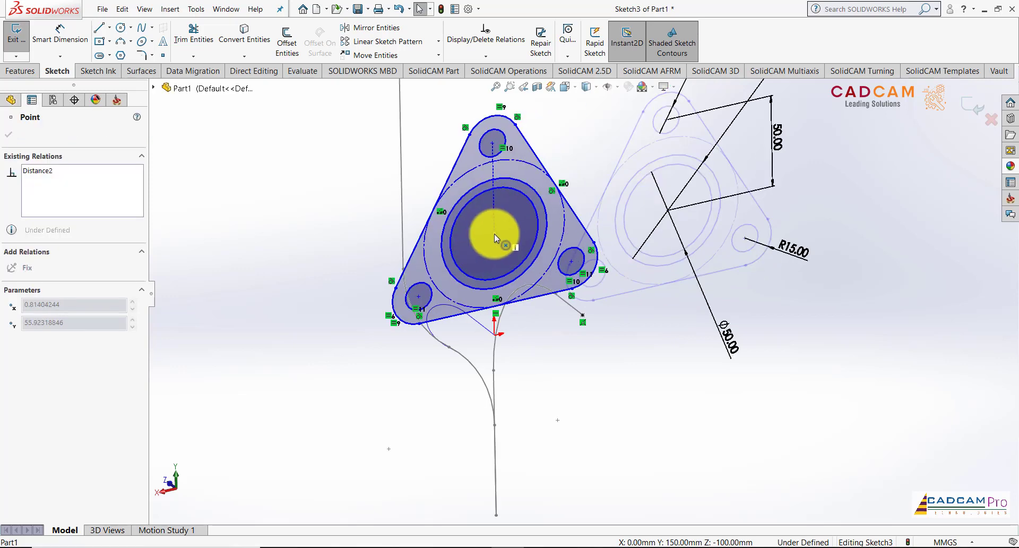
left_click(644, 378)
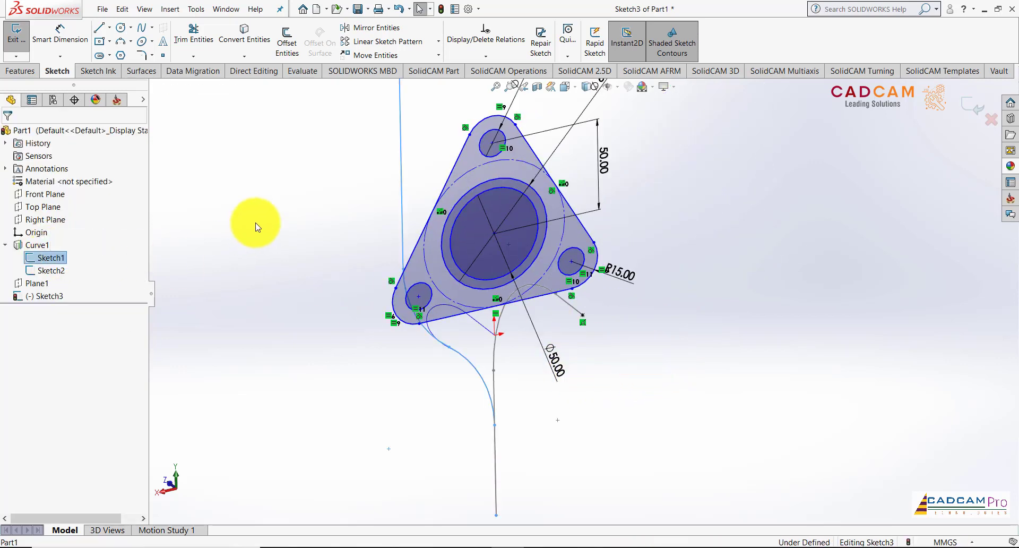
Step: Add a Horizontal relation between the flange's center point and the converted end point
left_click(62, 35)
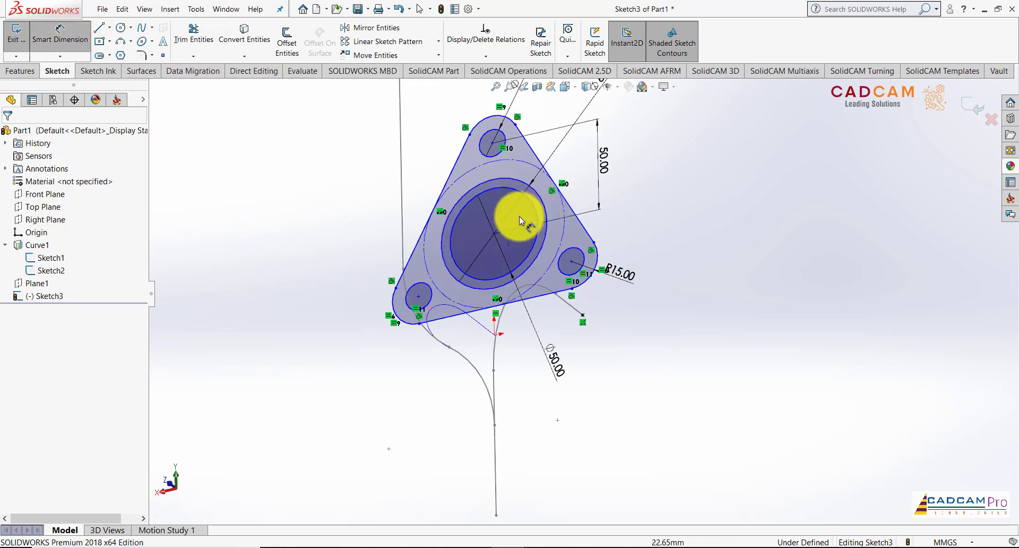
key("Escape")
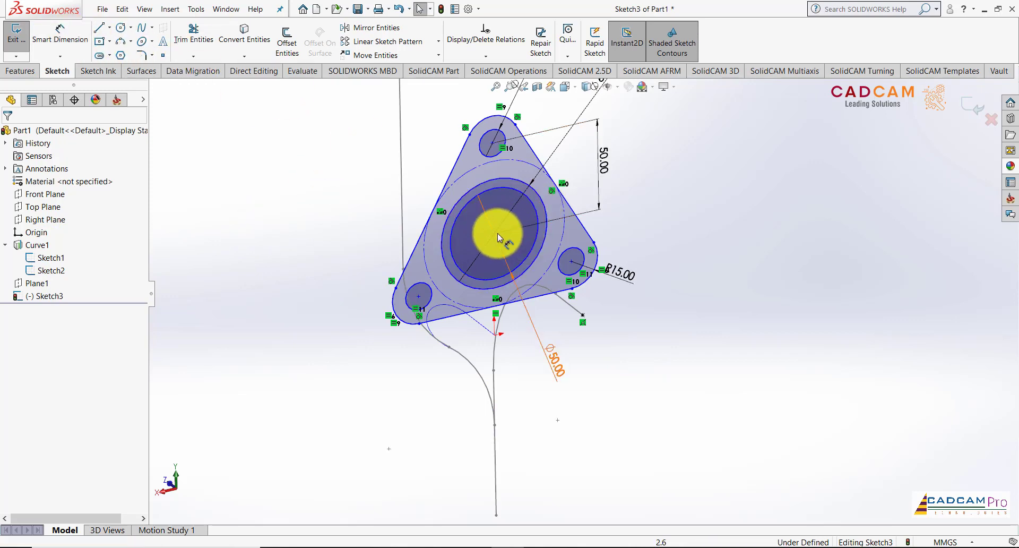
left_click(494, 234)
left_click(584, 315, "ctrl")
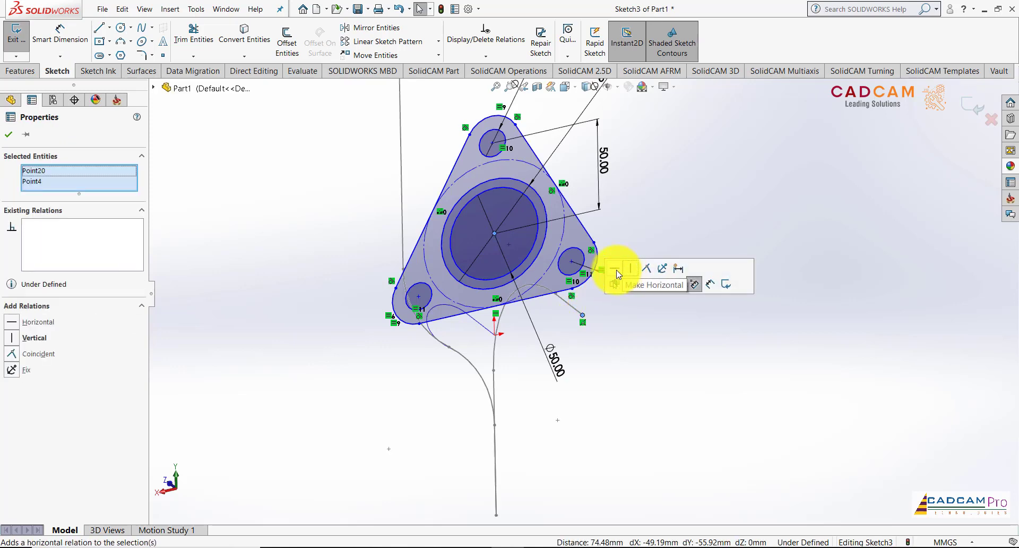
left_click(615, 273)
left_click(661, 344)
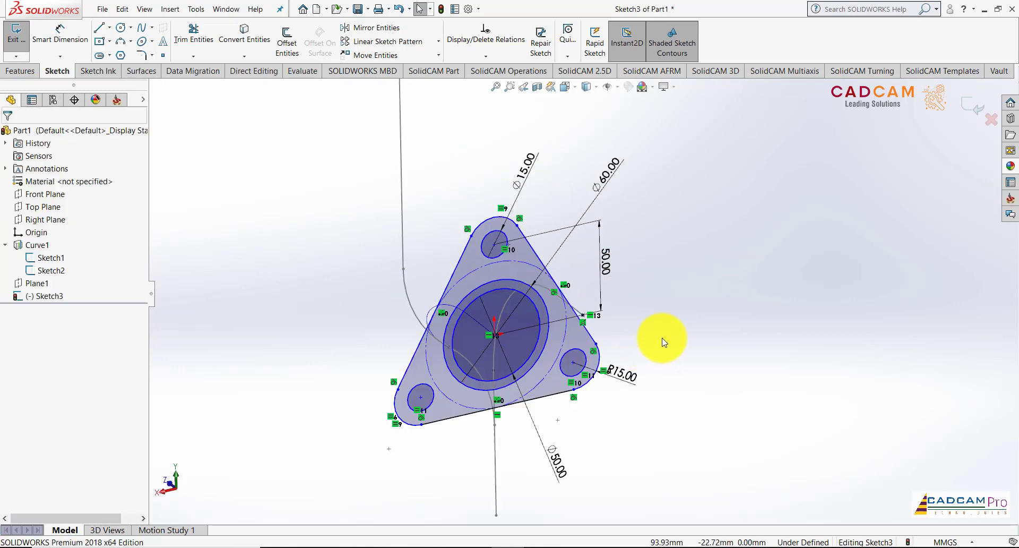
Step: Dimension the horizontal distance between the flange's center and the converted end point as 50 mm
right_click(664, 343)
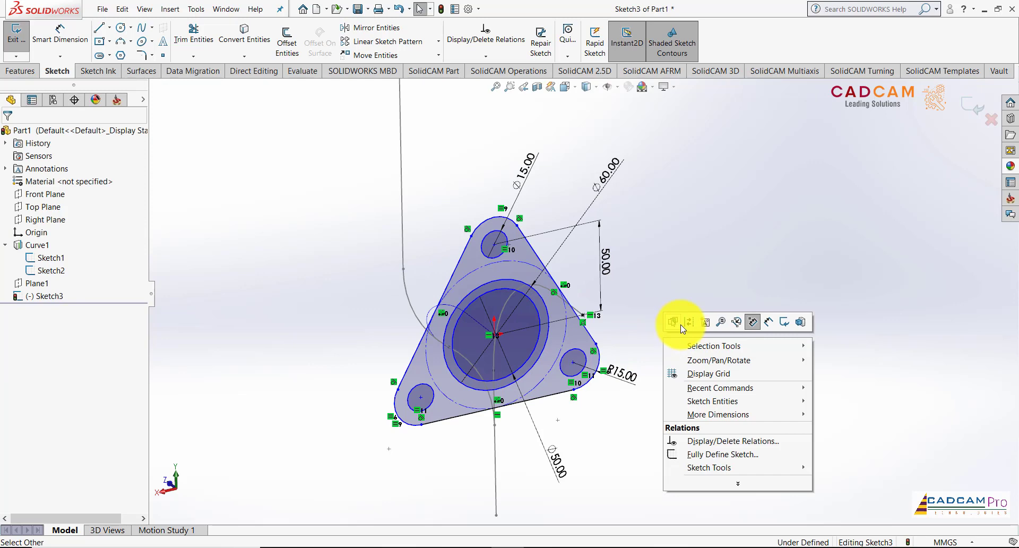
left_click(769, 323)
left_click(584, 316)
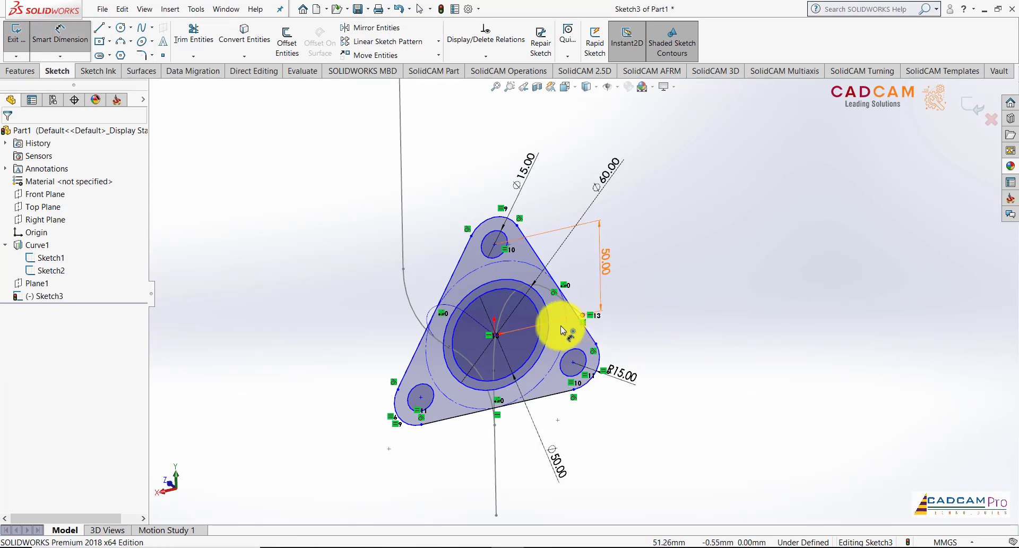
left_click(497, 336)
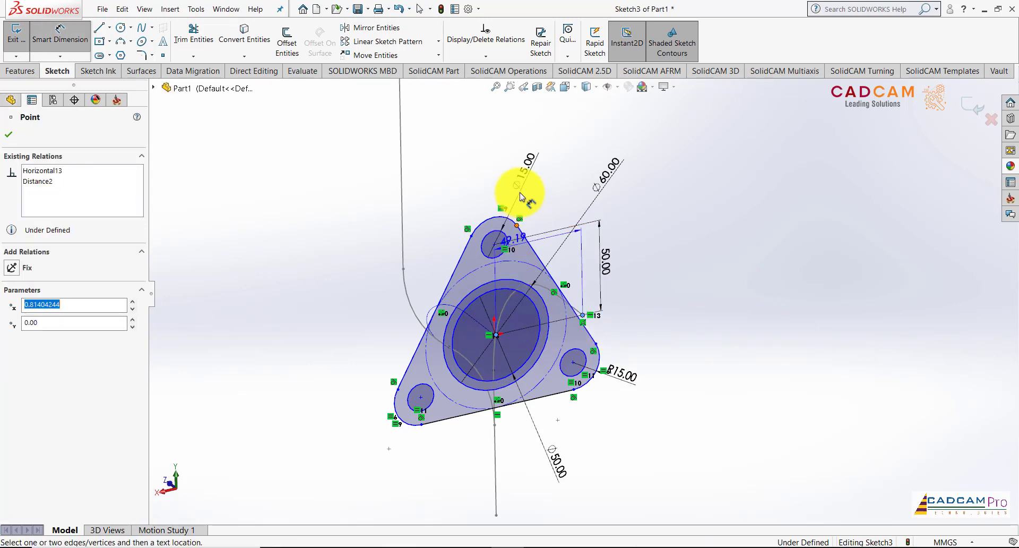
left_click(514, 128)
type("50")
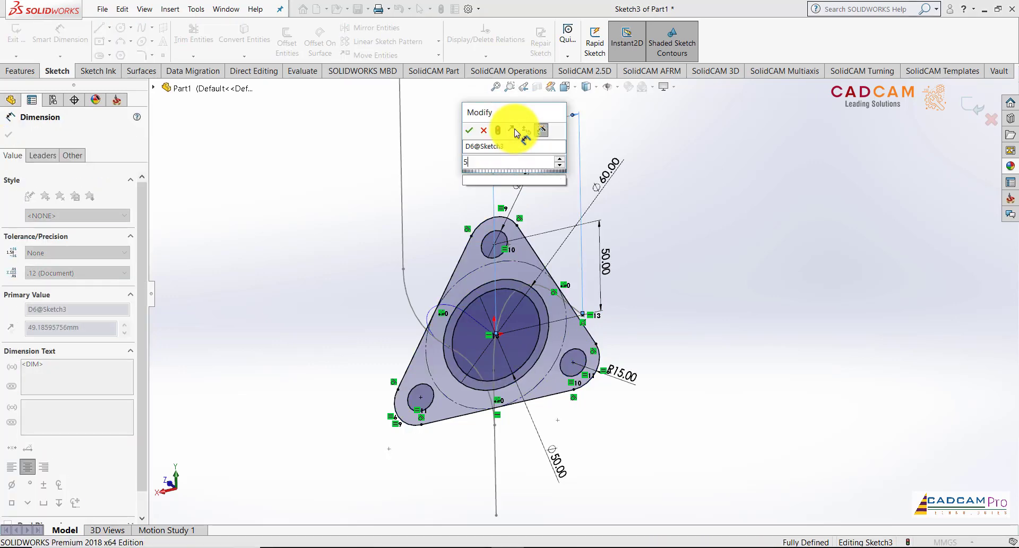
key("Return")
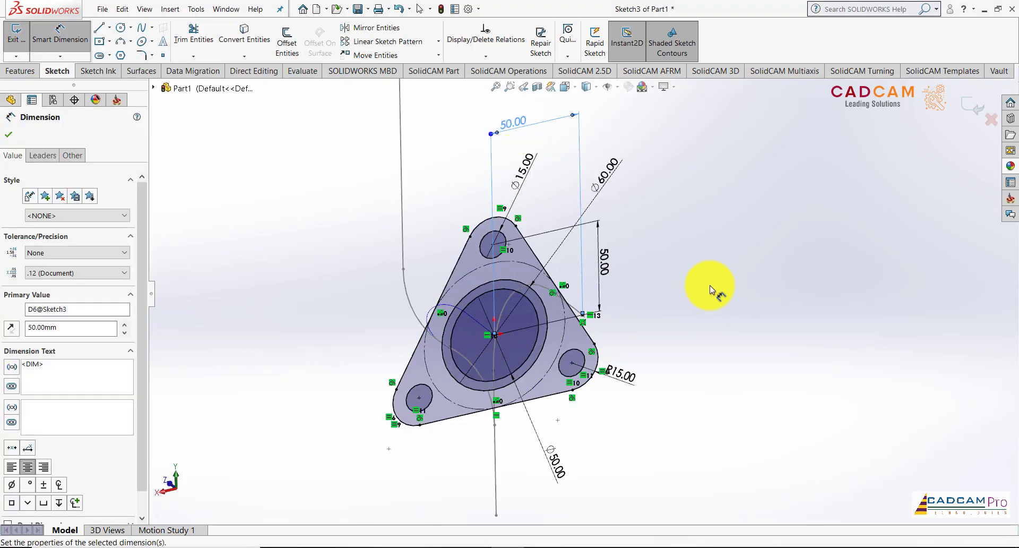
key("Escape")
Step: Hide both source sketches of the centerline curve and exit the flange sketch
left_click(55, 258)
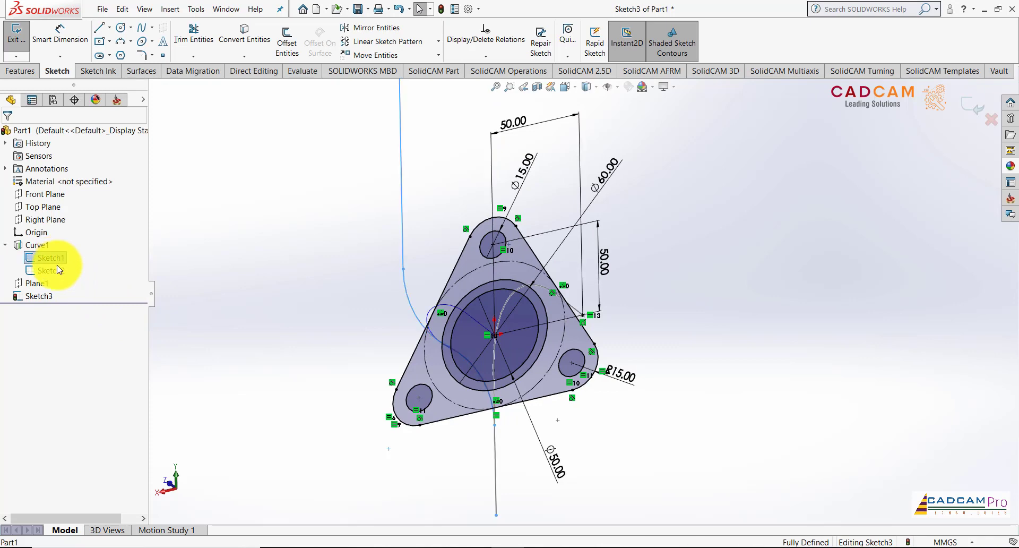
left_click(66, 257)
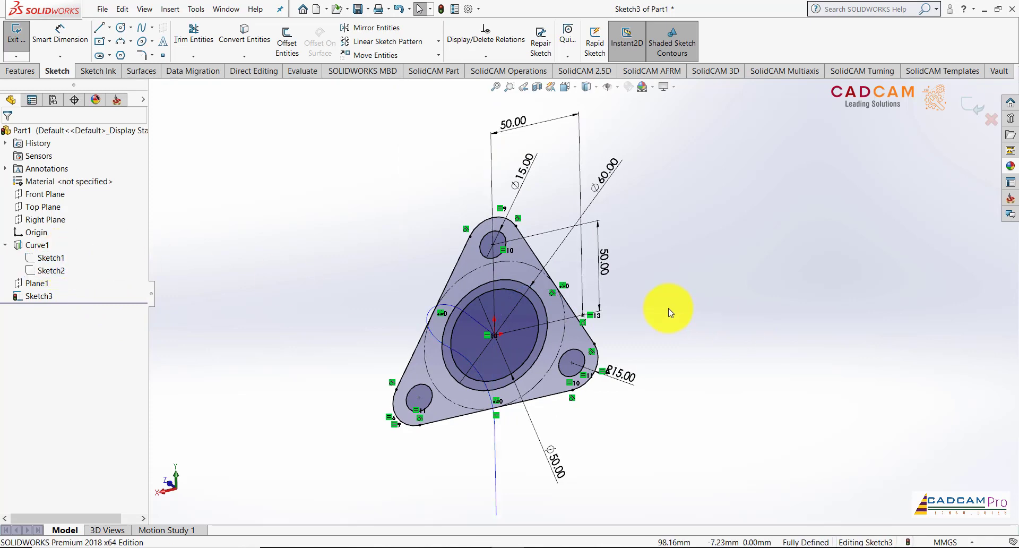
mouse_move(671, 312)
middle_mouse_down()
mouse_move(632, 273)
mouse_move(552, 265)
middle_mouse_up()
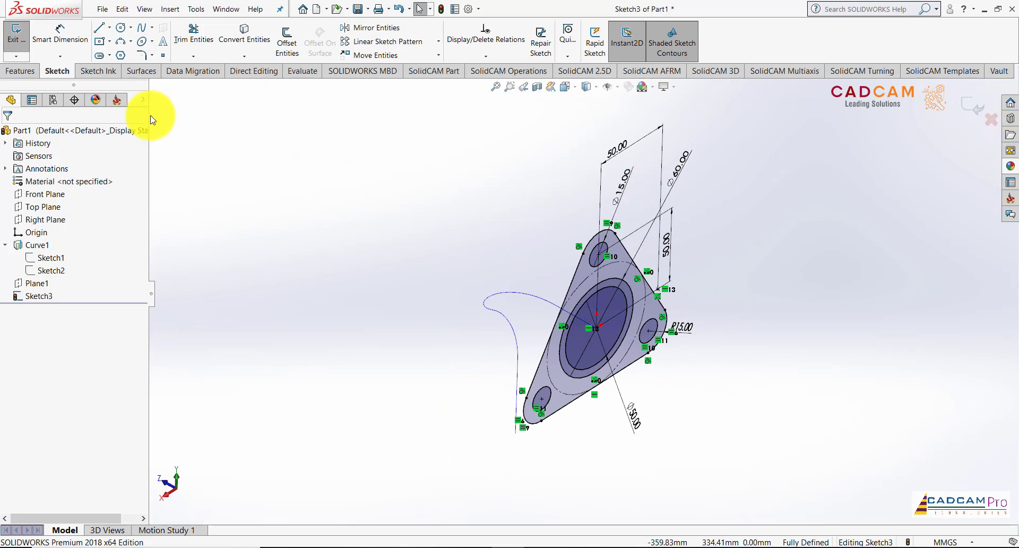
left_click(974, 110)
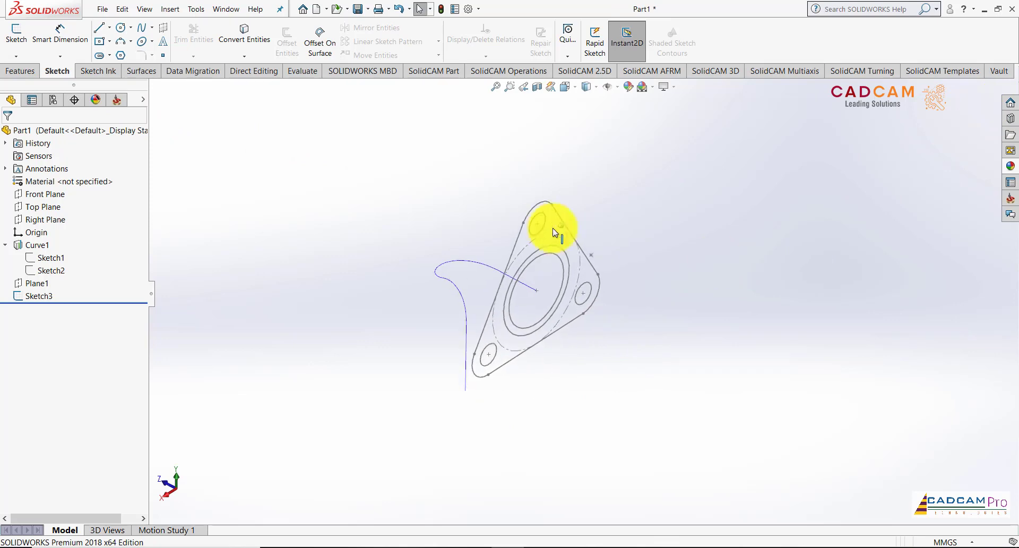
Step: Start a Swept Boss/Base feature for the pipe body
left_click(22, 70)
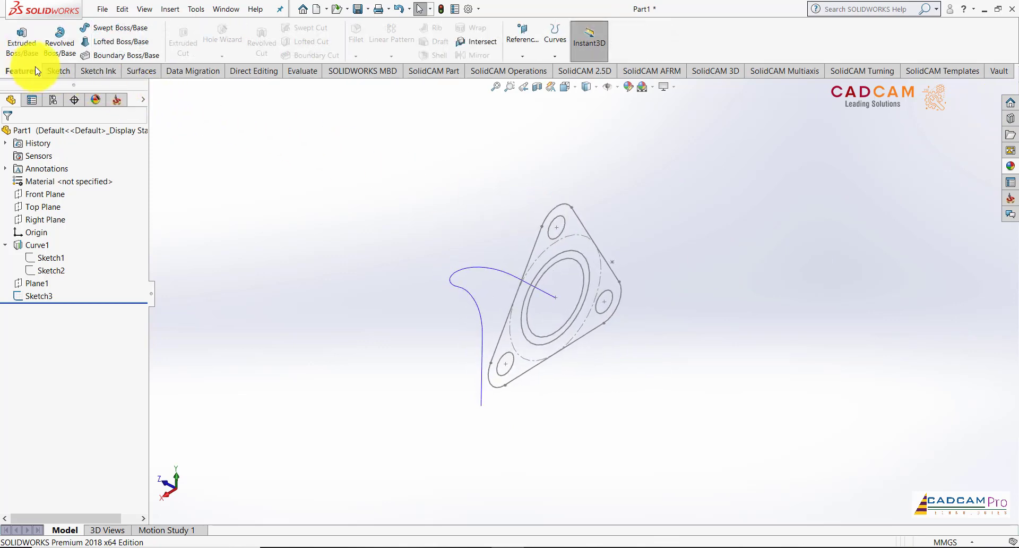
left_click(96, 30)
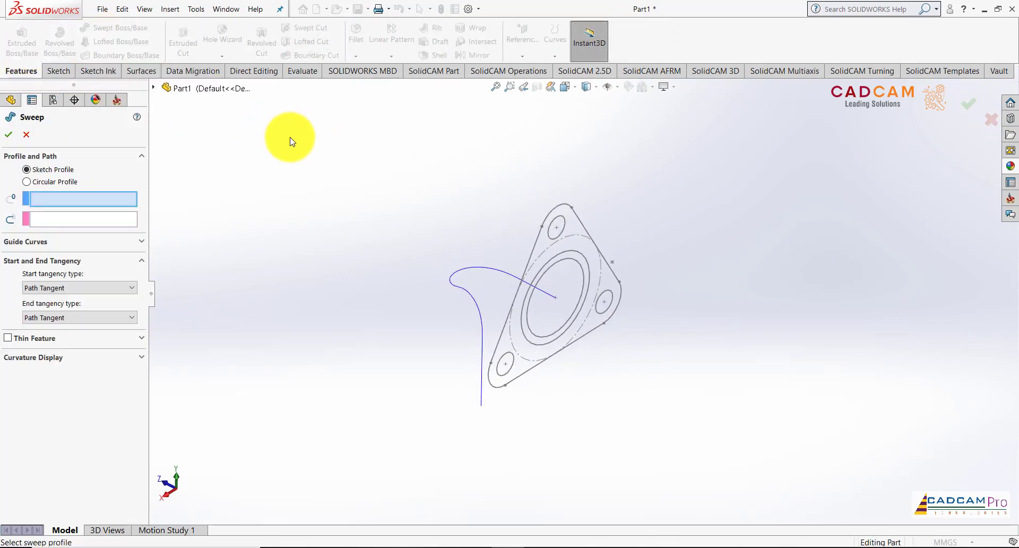
scroll(622, 270, "down", 3)
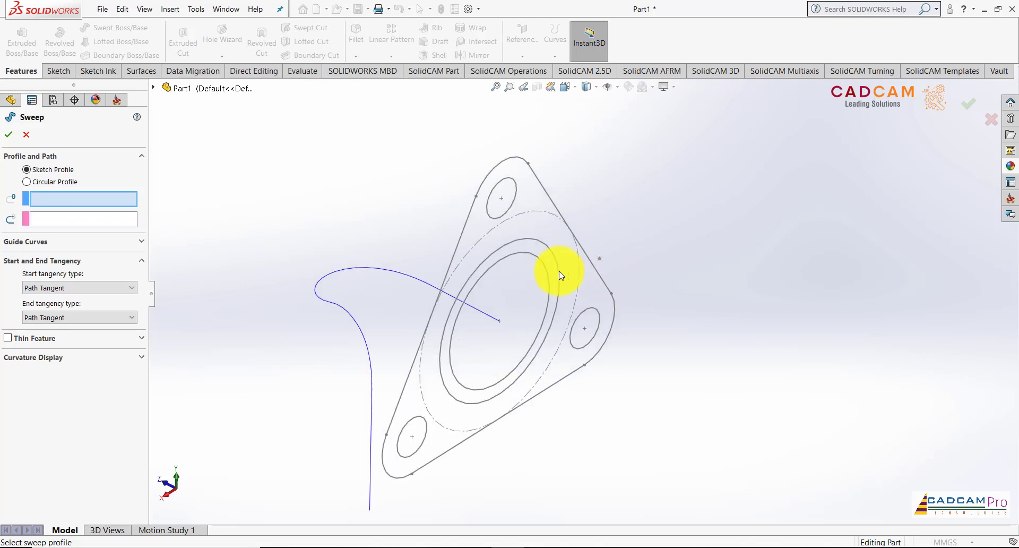
Step: Try to pick the flange sketch's inner circles as the sweep profile, clearing the profile selection after each attempt
left_click(537, 256)
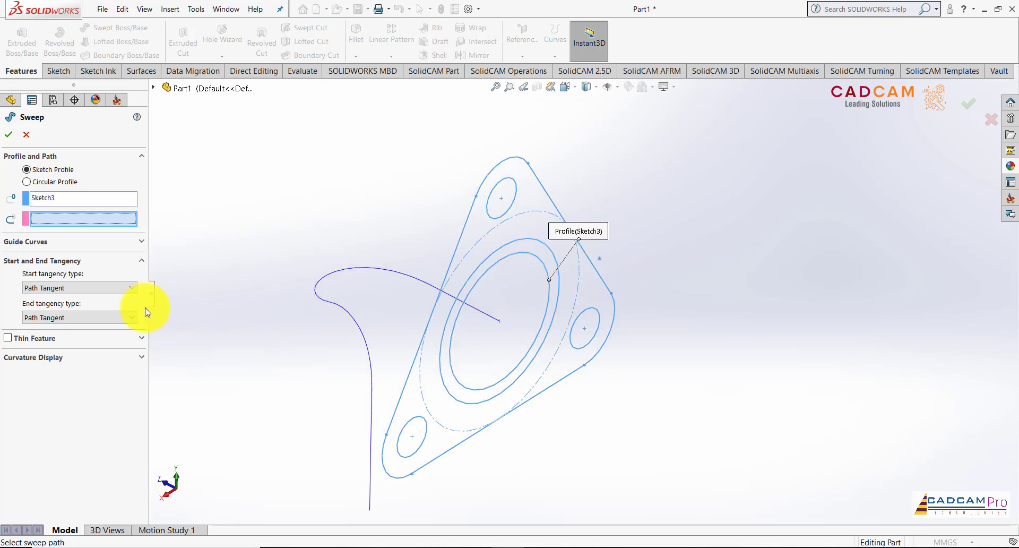
left_click(43, 198)
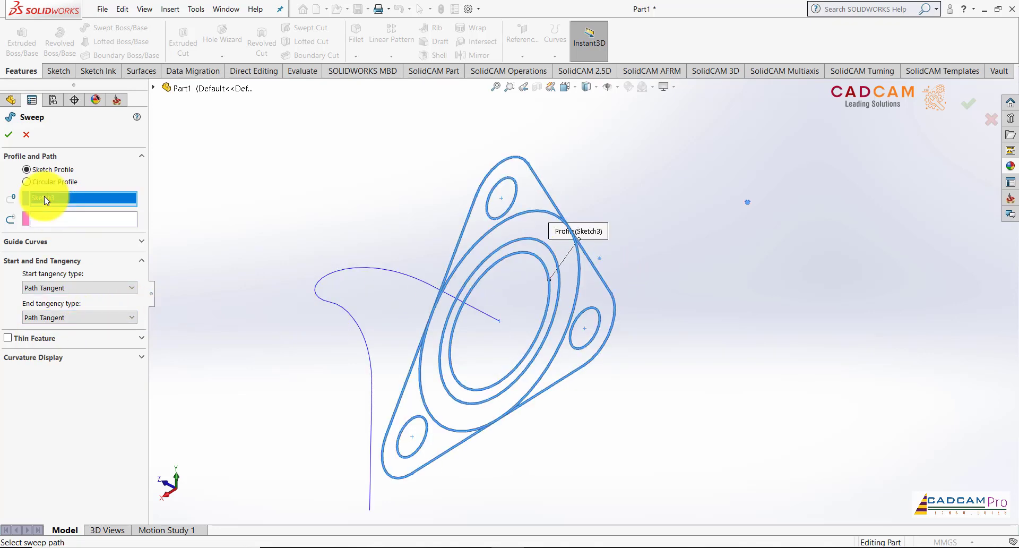
right_click(44, 196)
left_click(59, 205)
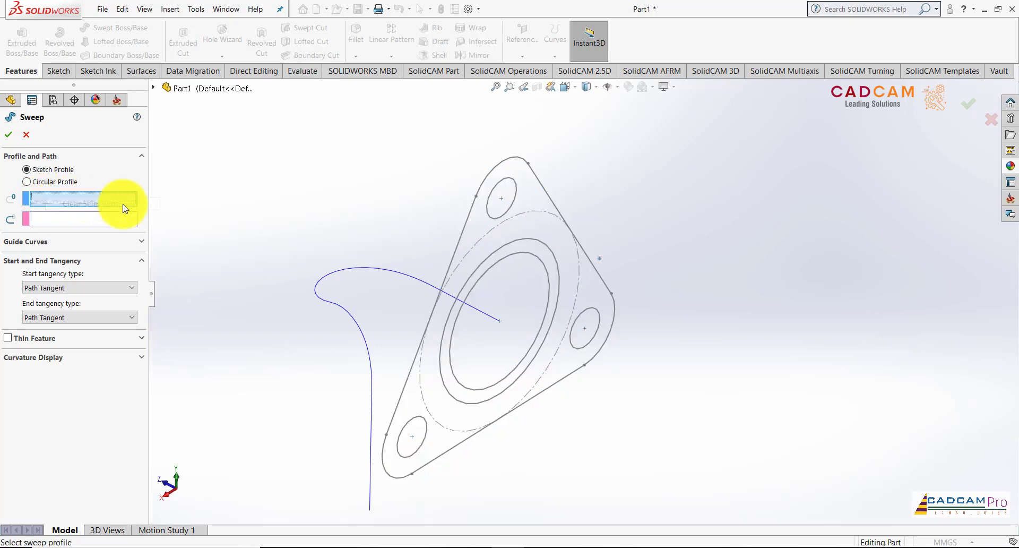
left_click(548, 248)
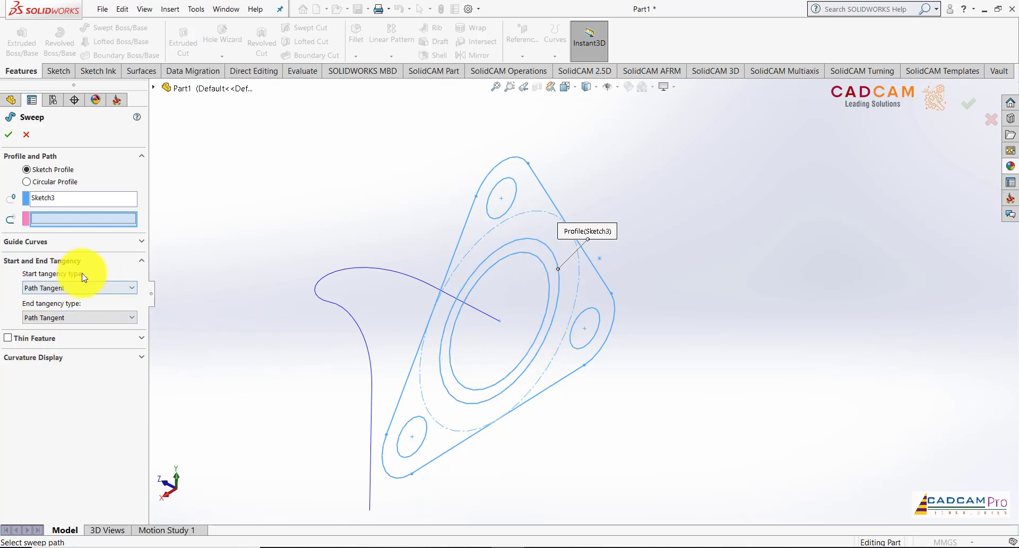
left_click(60, 196)
right_click(60, 196)
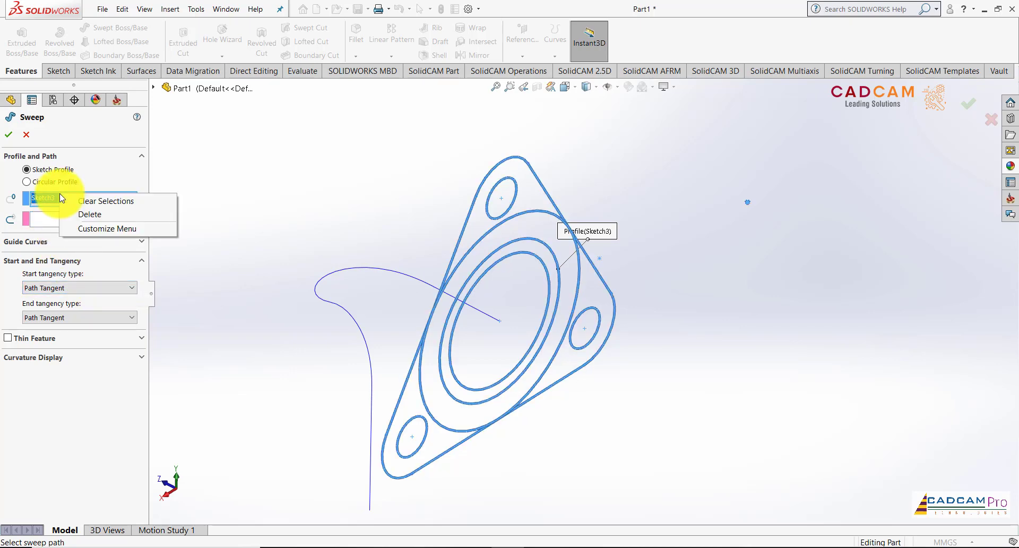
left_click(89, 215)
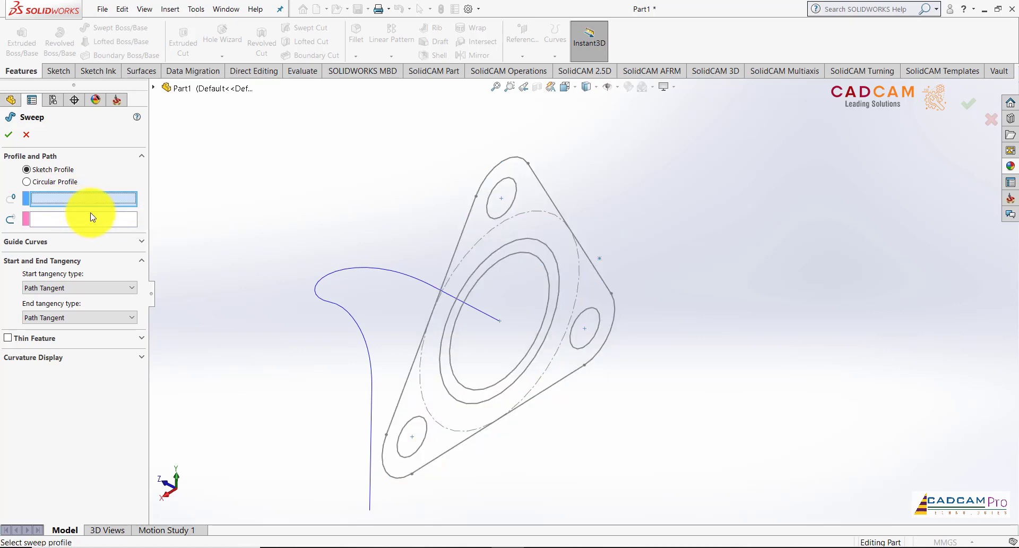
Step: Switch the sweep to a circular profile, use the composite centerline curve as its path, and set the diameter to 60 mm
left_click(55, 182)
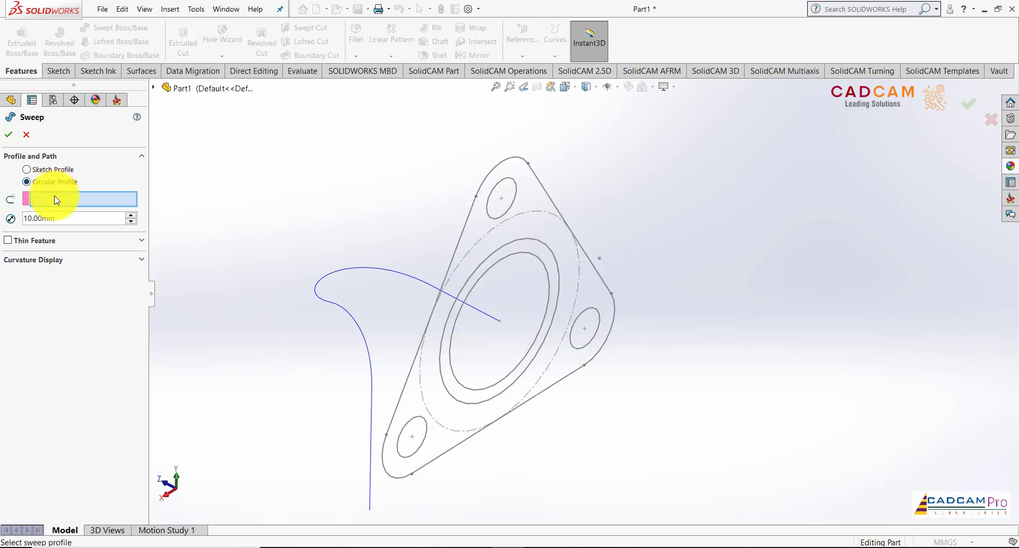
left_click(476, 310)
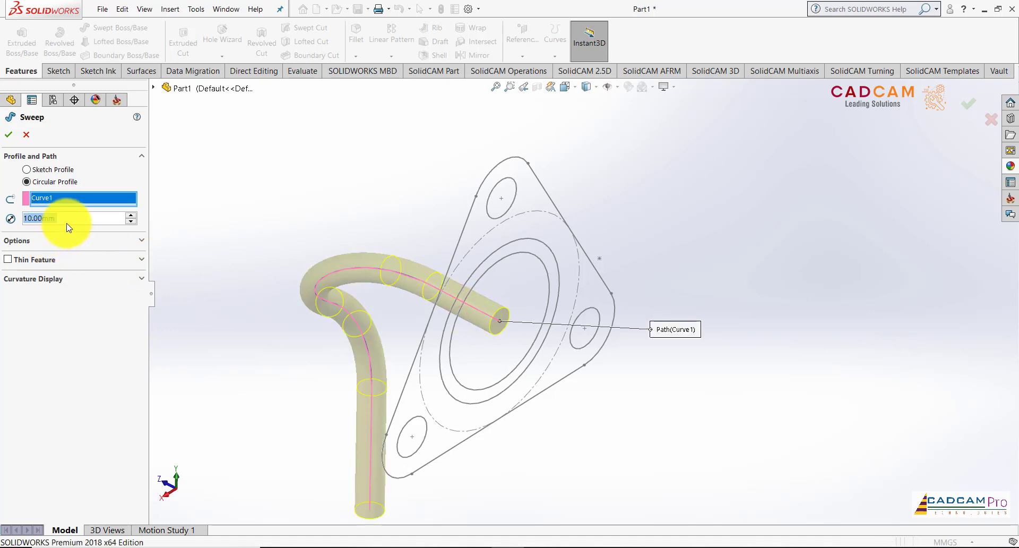
left_click(84, 219)
left_click_drag(83, 218, 21, 219)
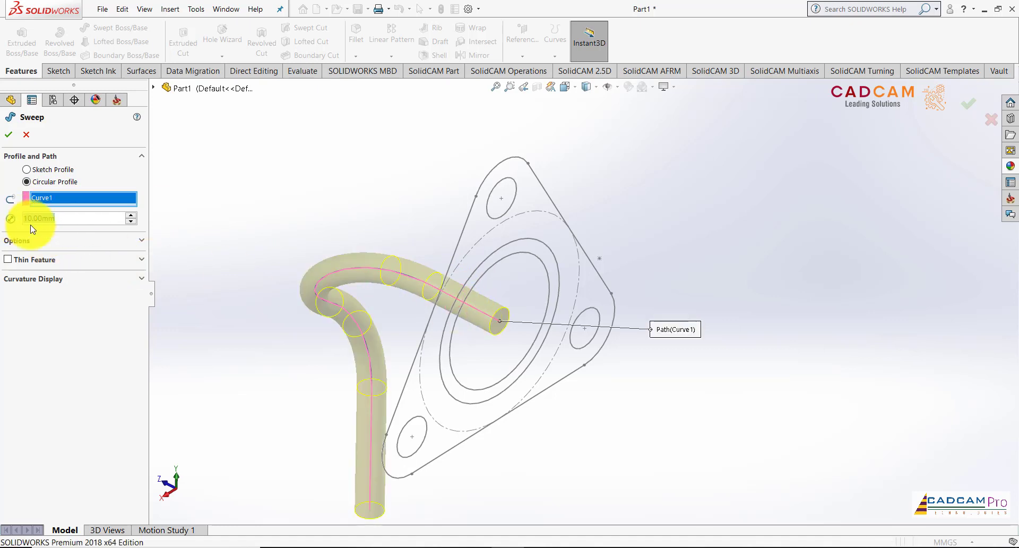
type("60")
key("Return")
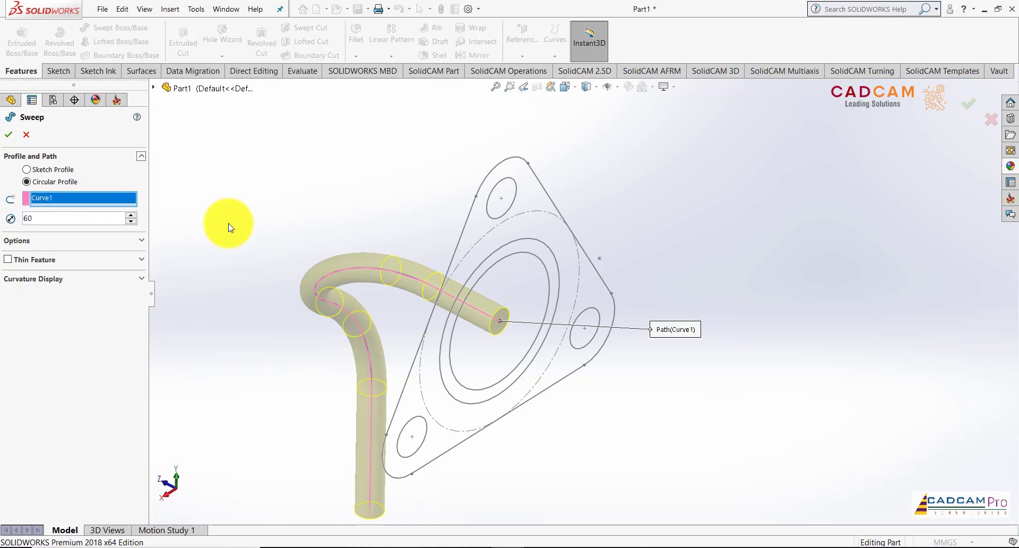
Step: Make the sweep a one-direction thin feature with a 5 mm wall reversed to the inside, and create the pipe
left_click(8, 260)
left_click_drag(72, 297, 11, 297)
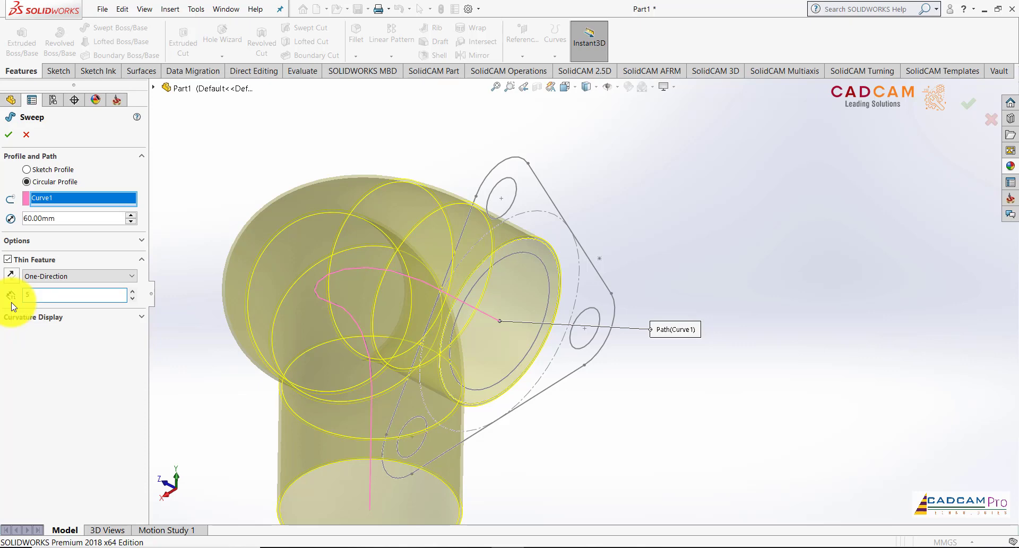
left_click(86, 219)
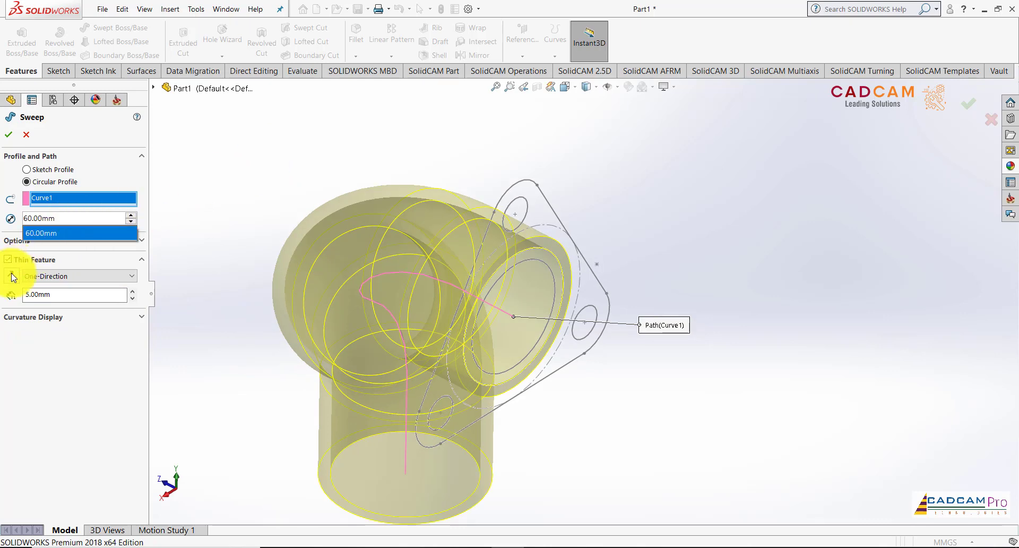
left_click(13, 277)
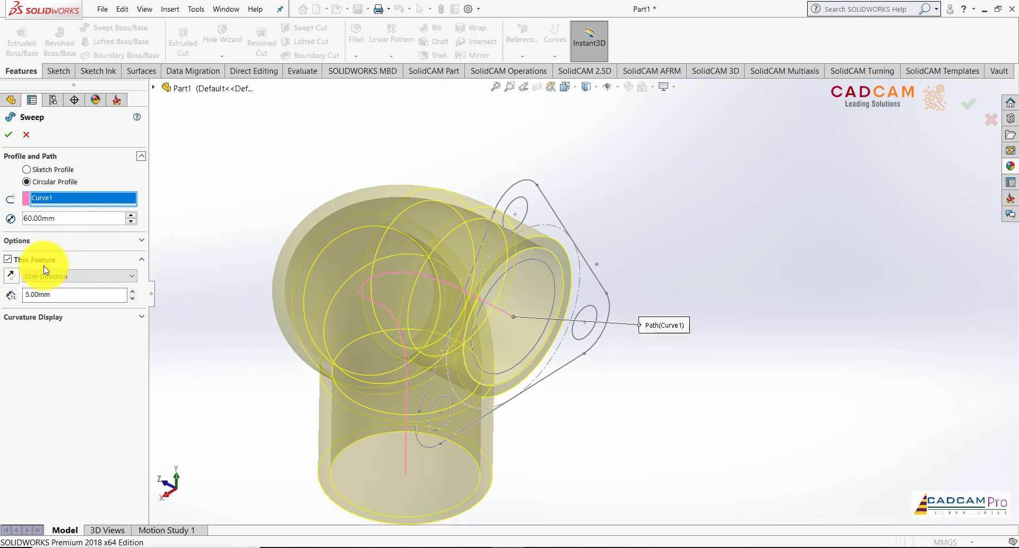
left_click(10, 281)
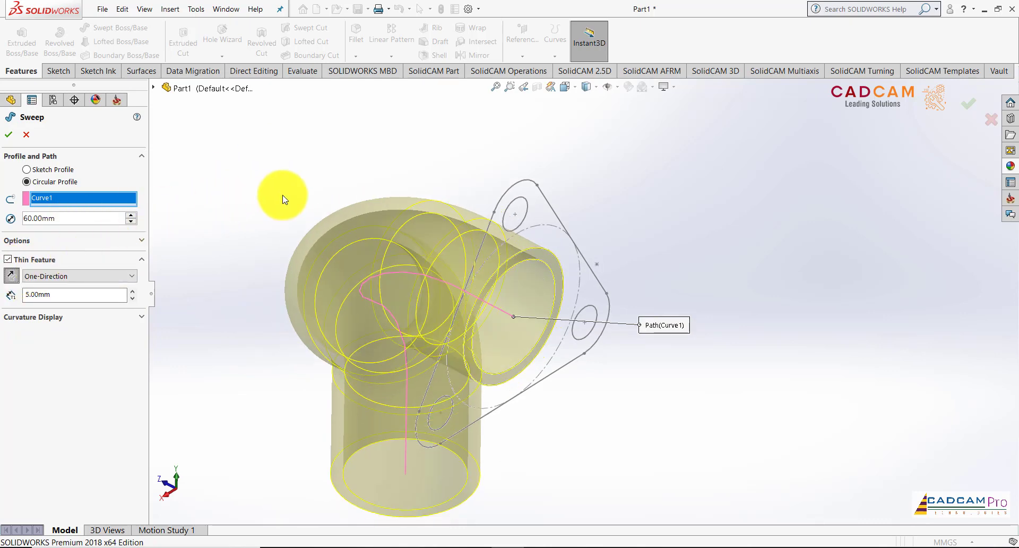
middle_click_drag(283, 196, 182, 171)
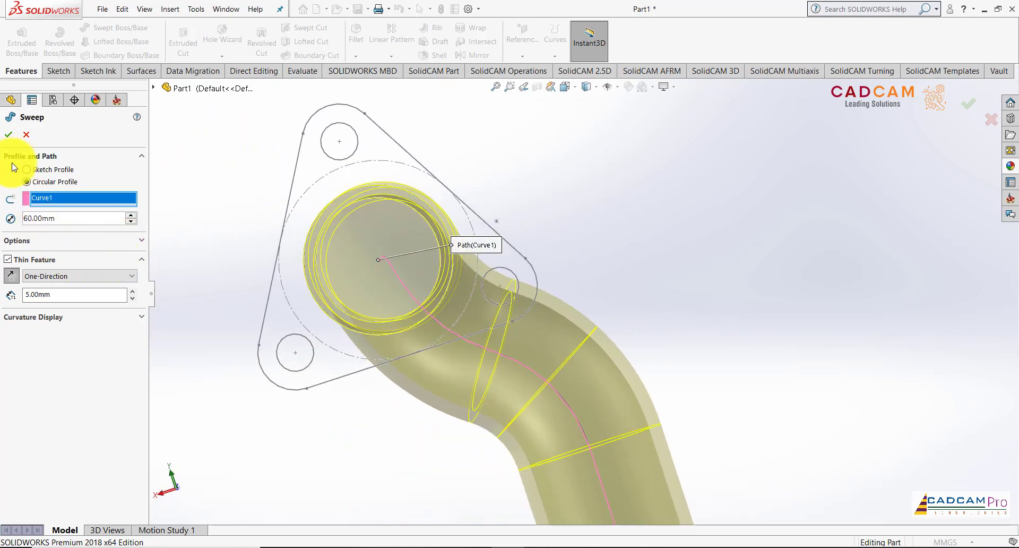
left_click(10, 136)
scroll(663, 268, "down", 3)
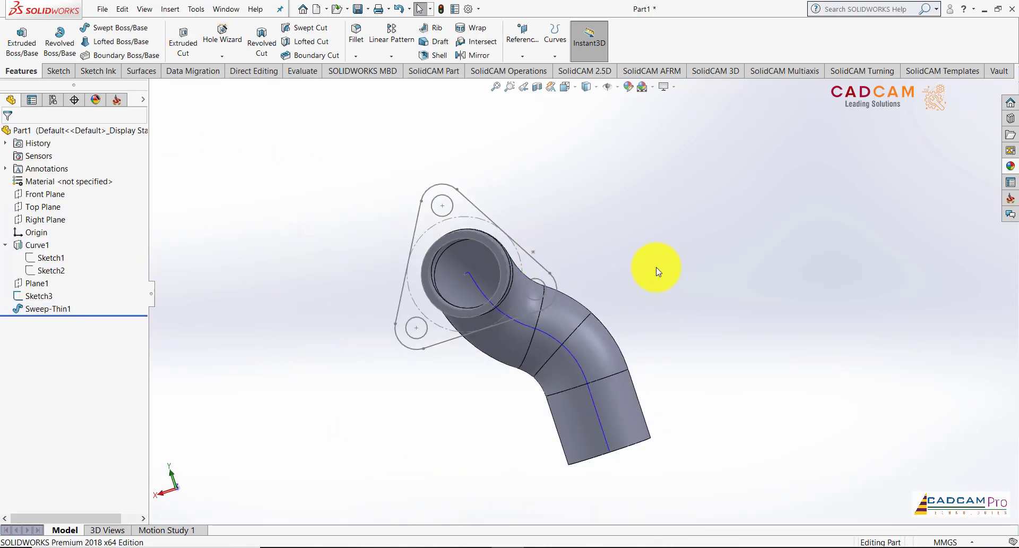
Step: Start an Extruded Boss/Base from the flange sketch, replacing the default contour with the region between the outer outline, bolt holes and pipe circle
middle_click_drag(669, 266, 702, 275)
scroll(709, 273, "down", 2)
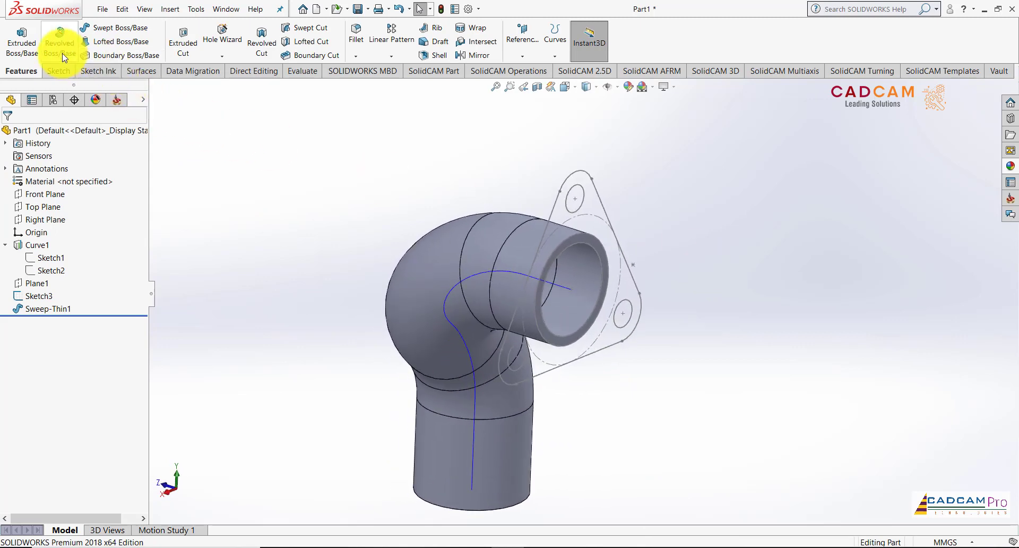
left_click(21, 40)
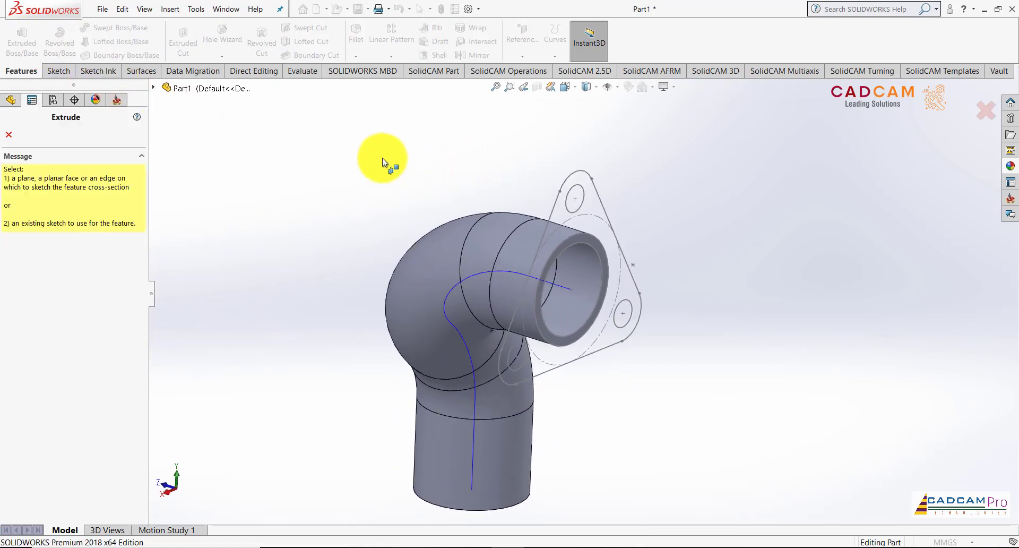
left_click(553, 211)
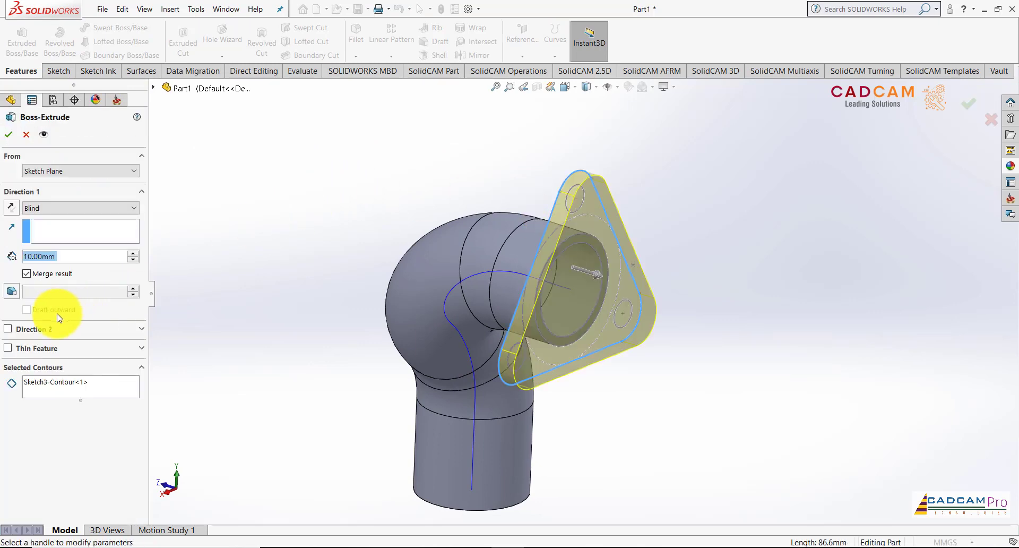
left_click(43, 381)
right_click(43, 381)
left_click(71, 393)
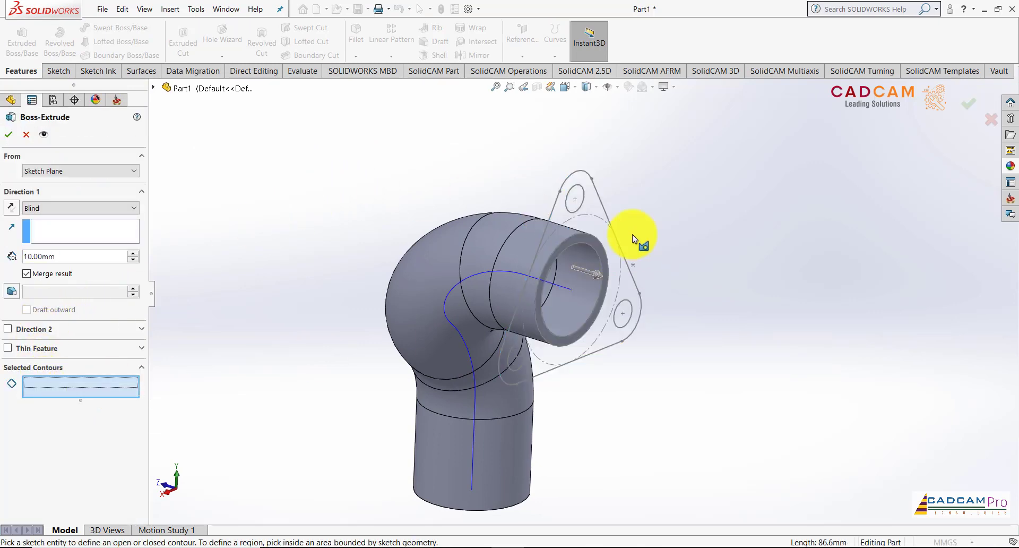
left_click(590, 212)
left_click(38, 219)
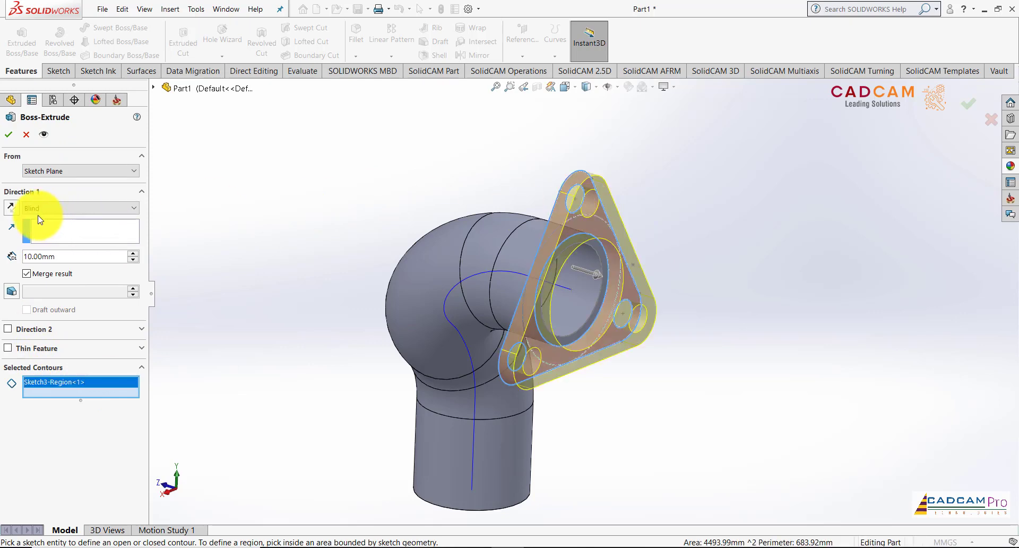
Step: Reverse the flange extrusion back toward the pipe body, set its blind depth to 15 mm, and create it
left_click(11, 209)
double_click(72, 256)
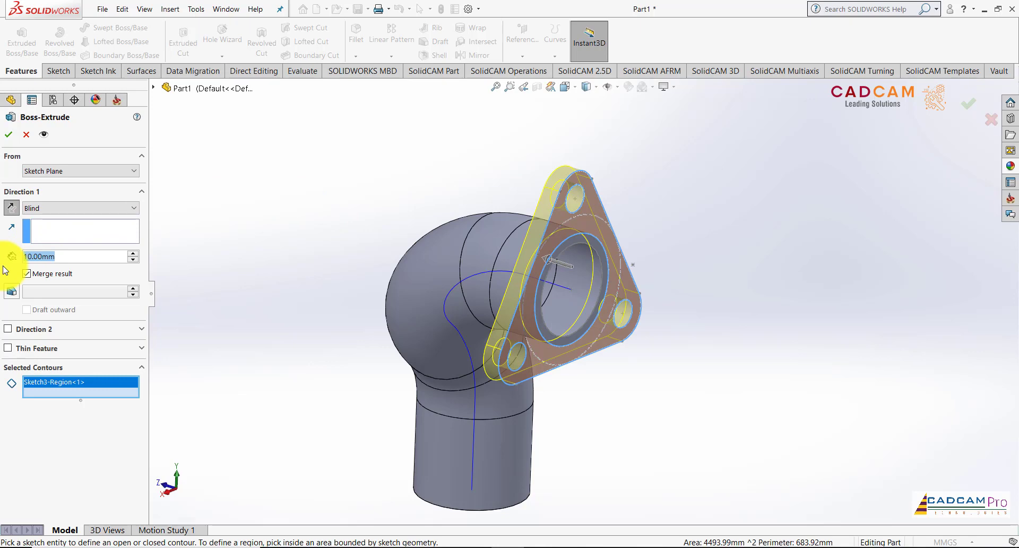
type("15")
key("Return")
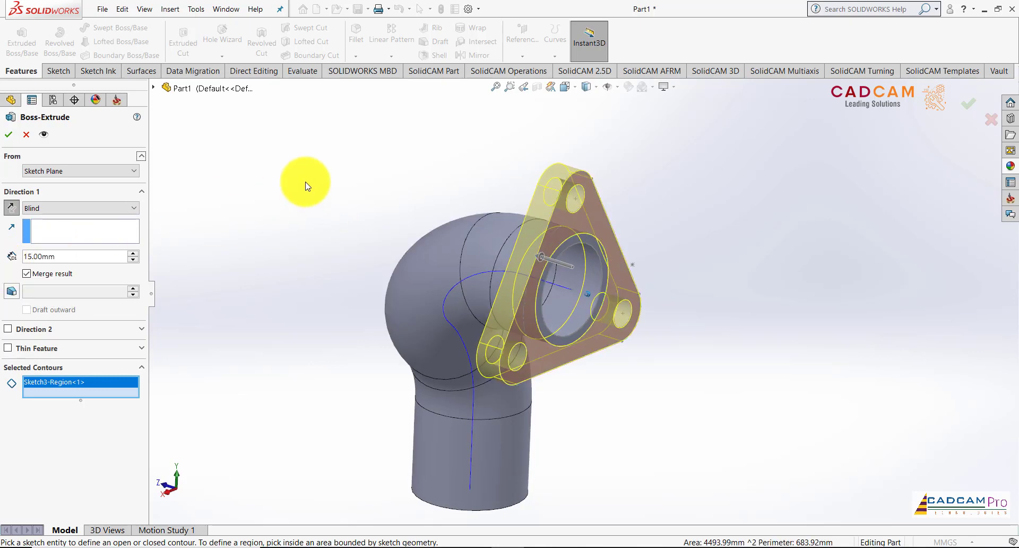
left_click(9, 134)
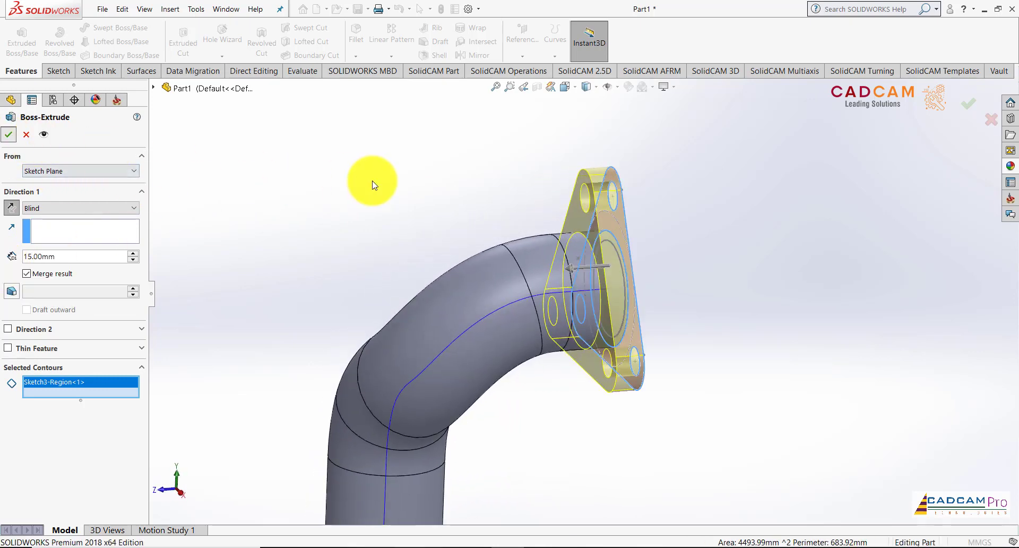
scroll(404, 197, "up", 1)
middle_click_drag(405, 197, 414, 193)
scroll(407, 199, "up", 1)
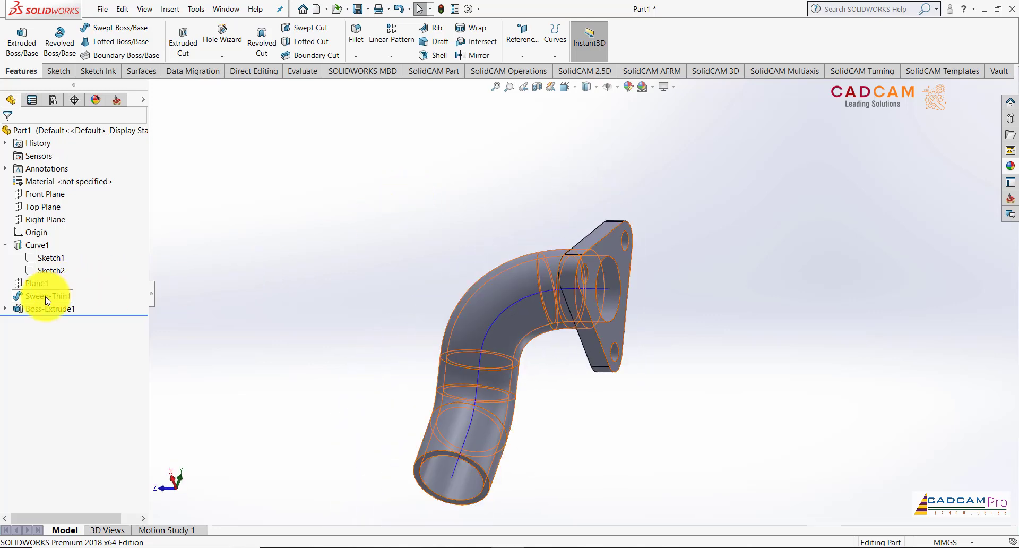
Step: Hide the composite centerline curve running through the pipe
left_click(6, 310)
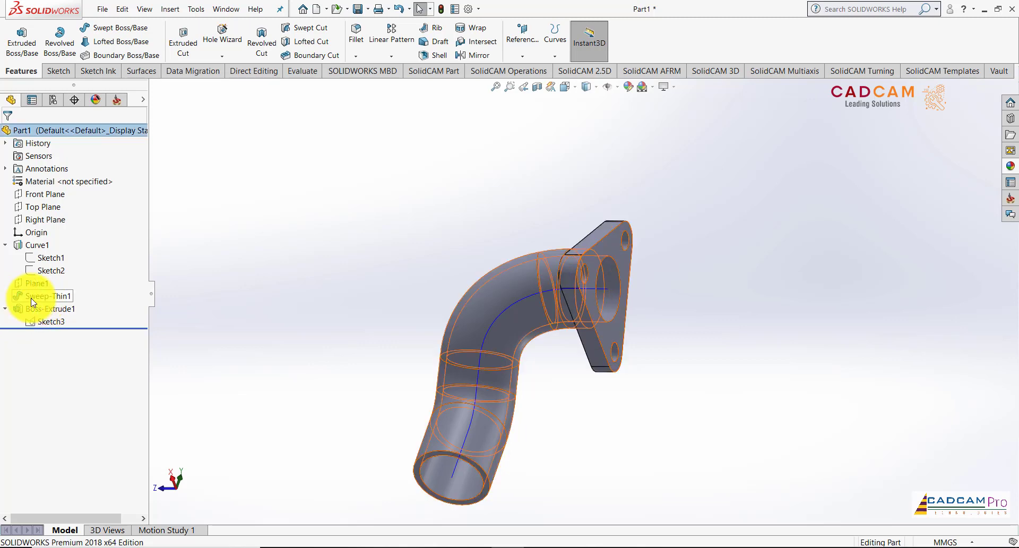
middle_click_drag(391, 223, 411, 237)
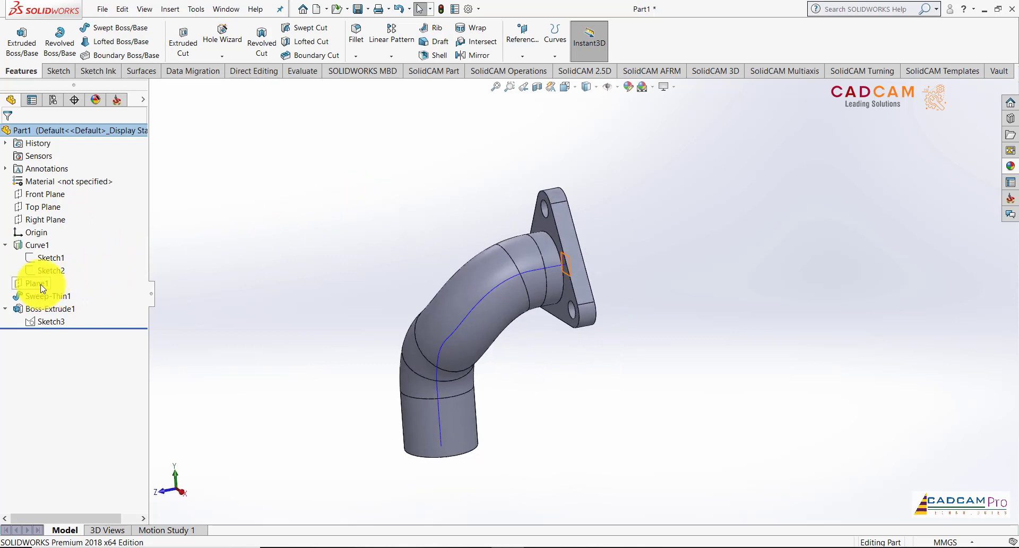
left_click(537, 270)
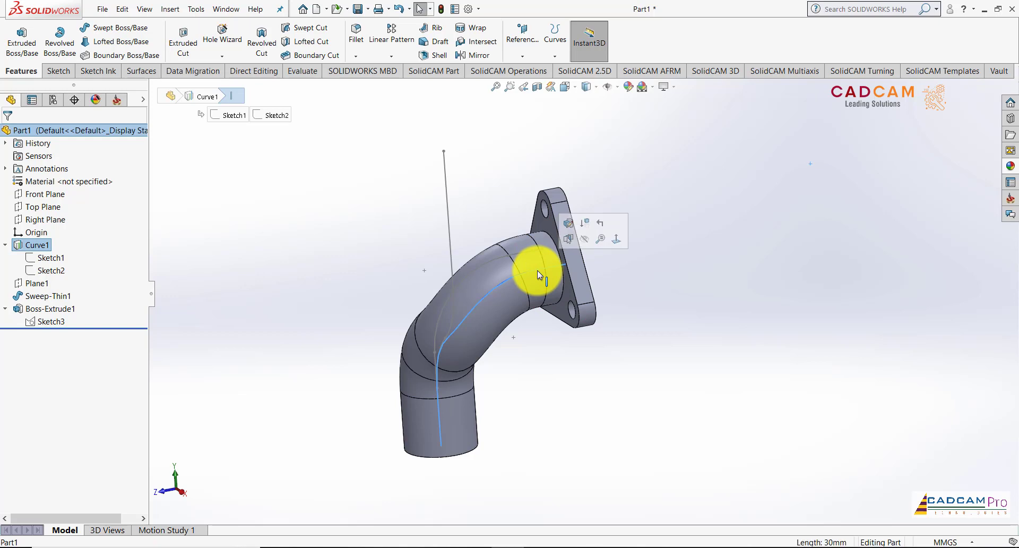
left_click(584, 240)
middle_click_drag(674, 291, 684, 292)
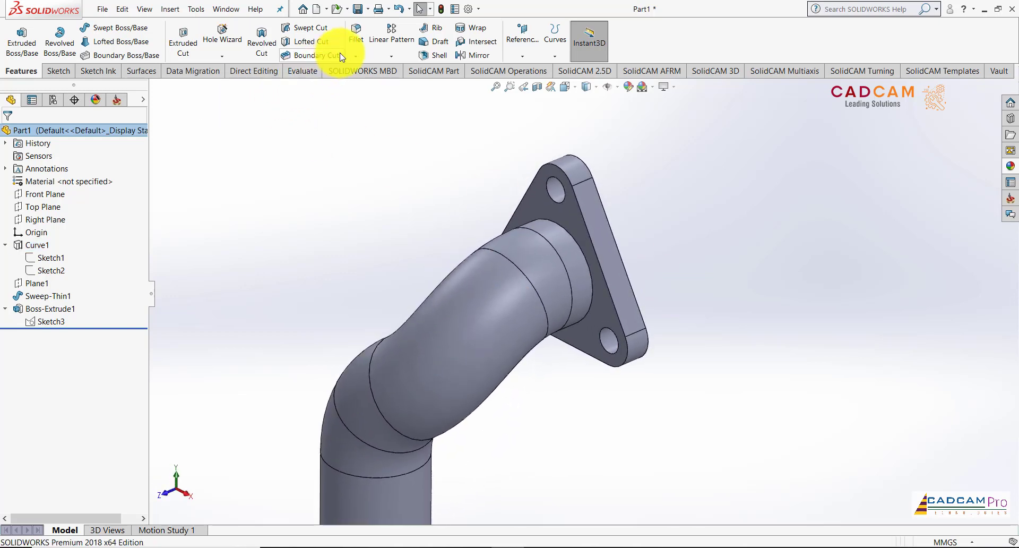
Step: Add a 6 mm constant-radius fillet to the circular edge where the pipe meets the flange's back face
left_click(359, 42)
left_click(98, 384)
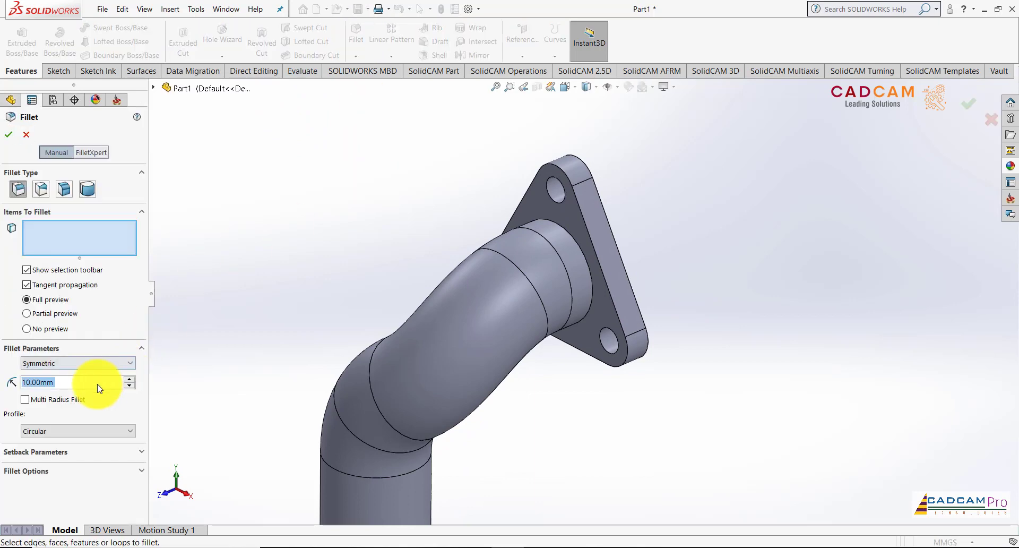
type("6")
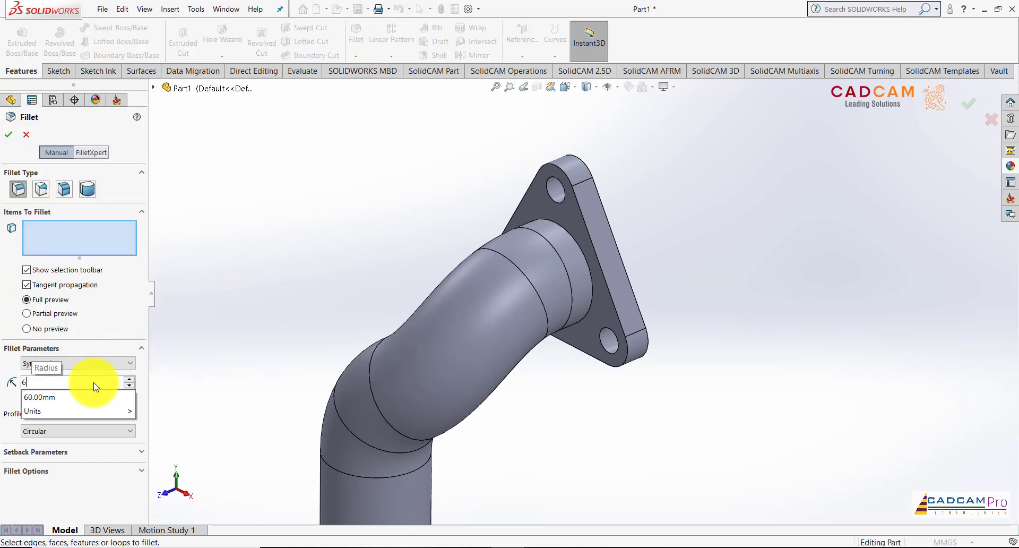
key("Return")
left_click(557, 224)
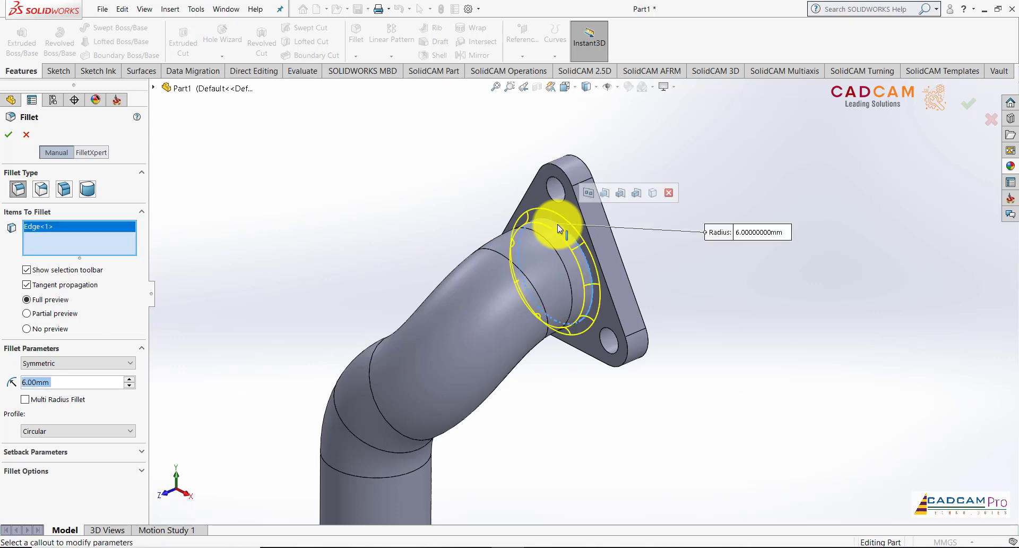
left_click(9, 135)
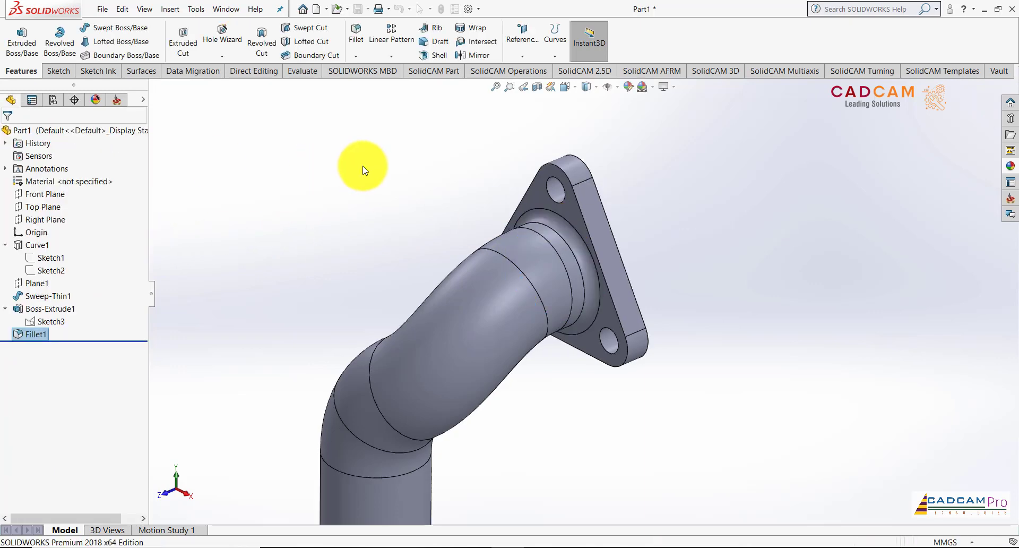
key("f")
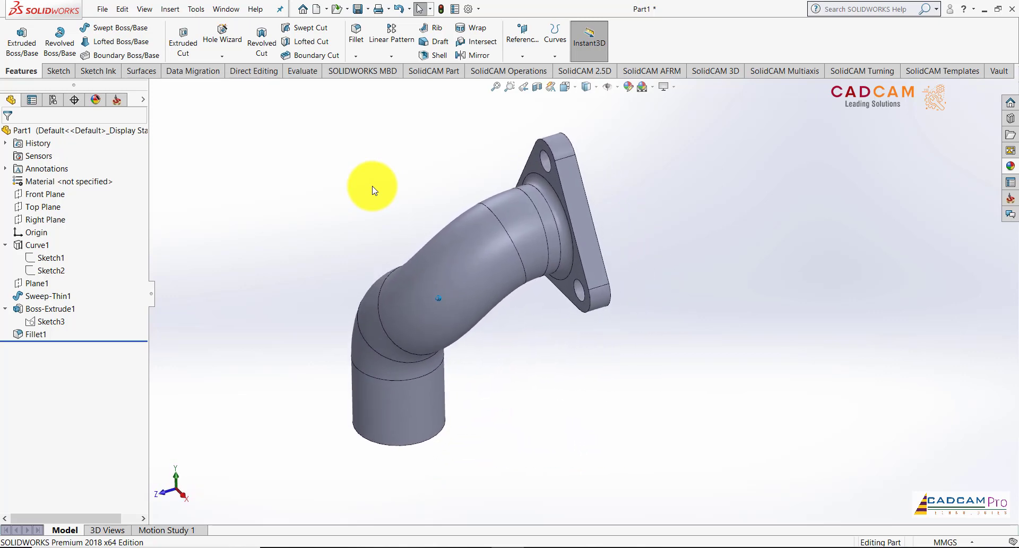
Step: Start editing the part's appearance and examine the Studio Scenes and the Stone, Fabric, Solid, Glass and Rubber appearance collections
left_click(629, 86)
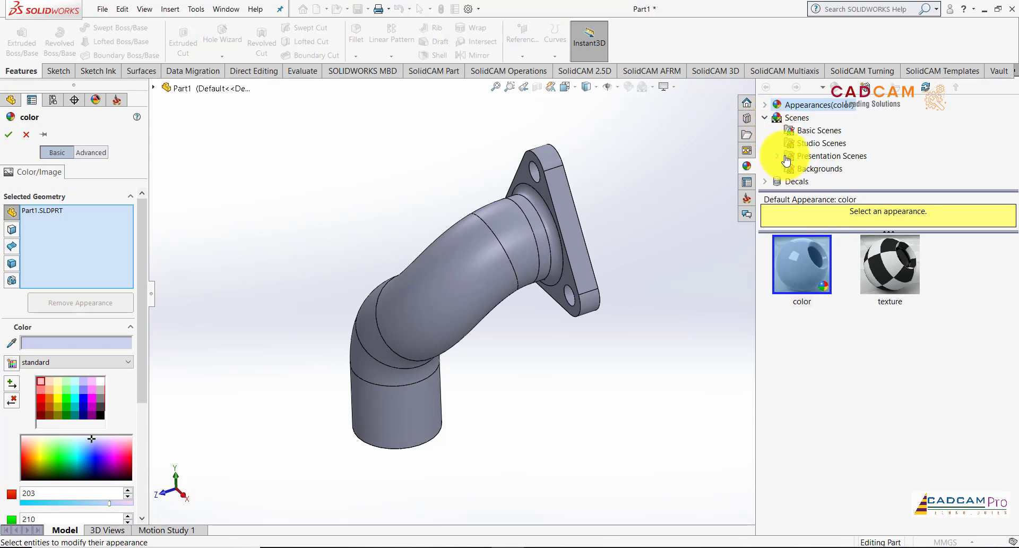
left_click(803, 147)
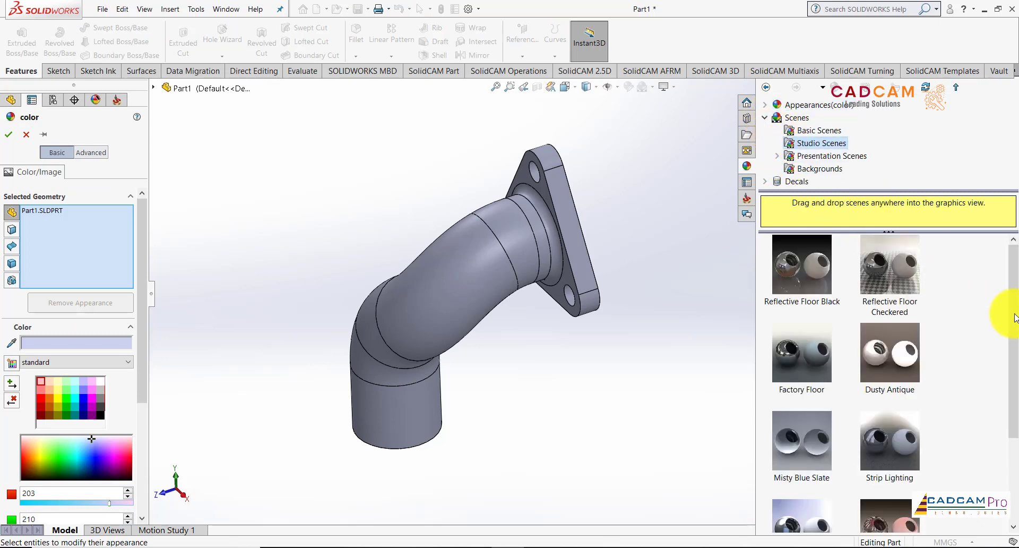
left_click(765, 105)
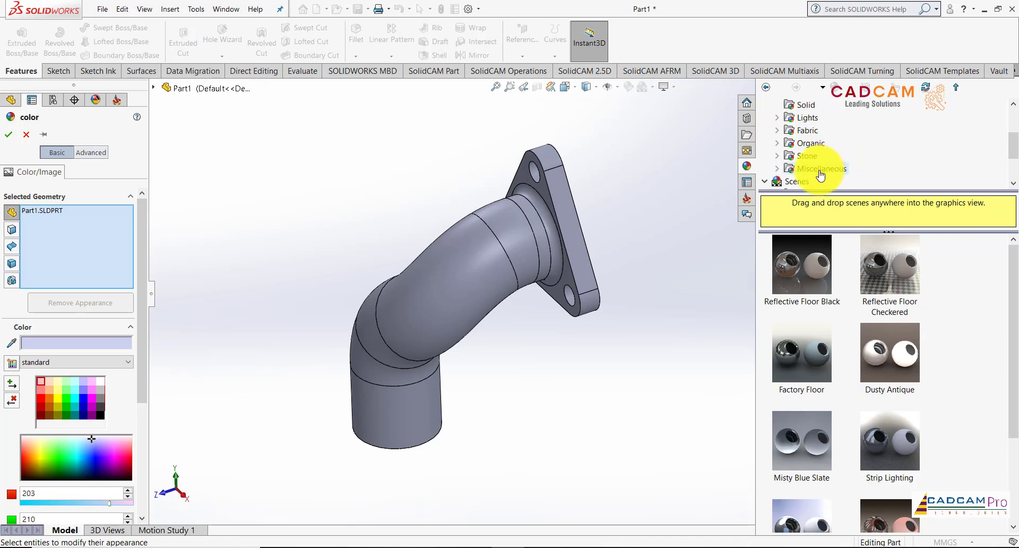
left_click(813, 155)
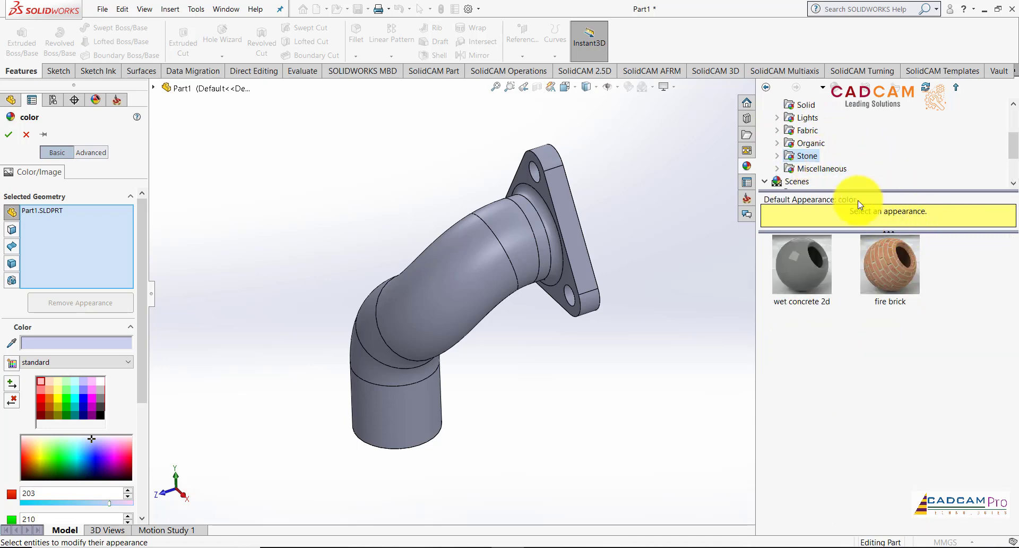
left_click(809, 144)
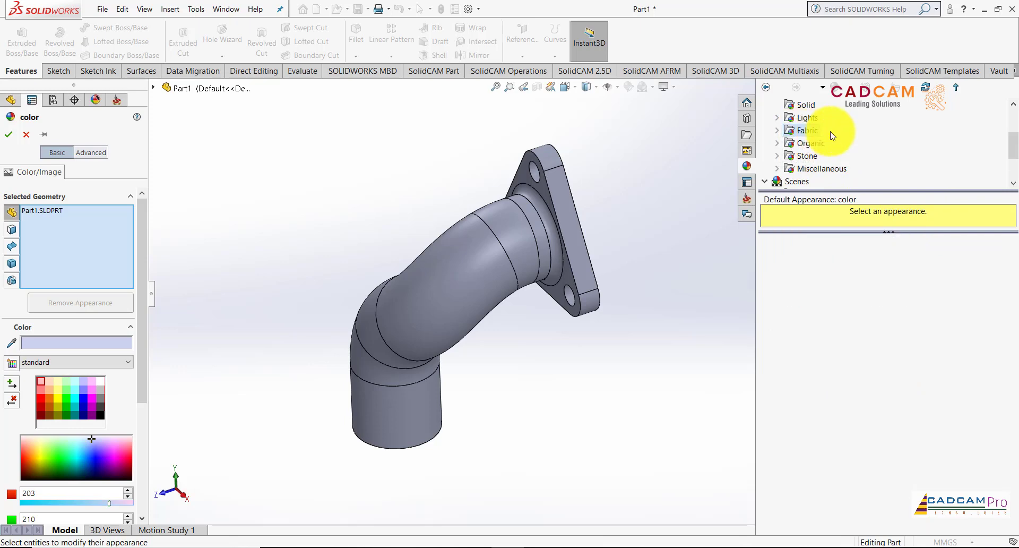
left_click(806, 122)
left_click(802, 104)
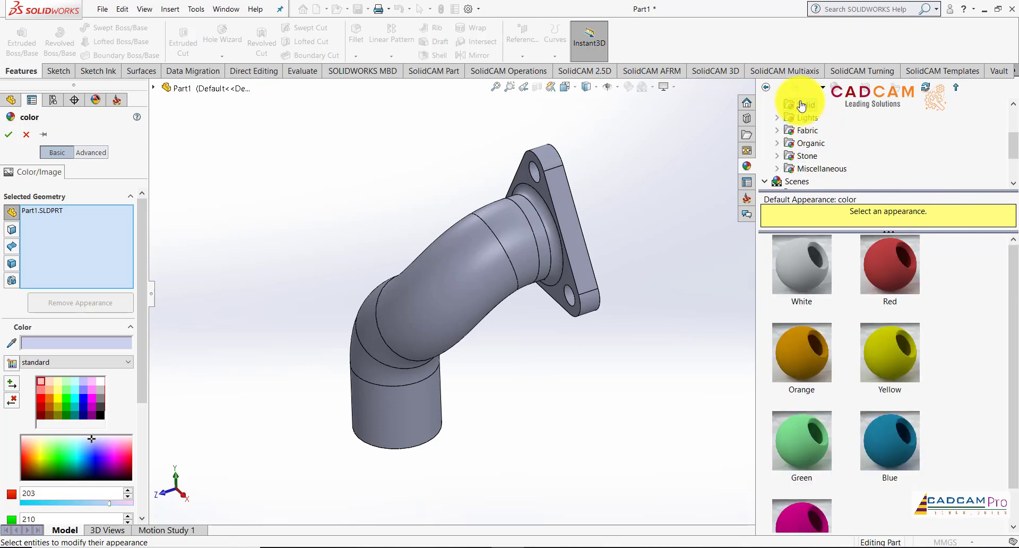
left_click(811, 133)
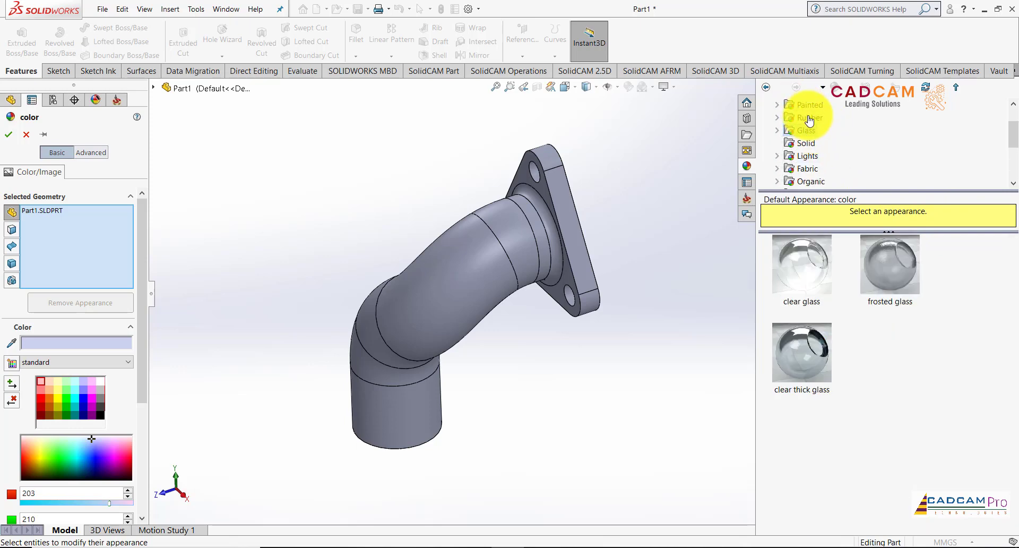
left_click(809, 118)
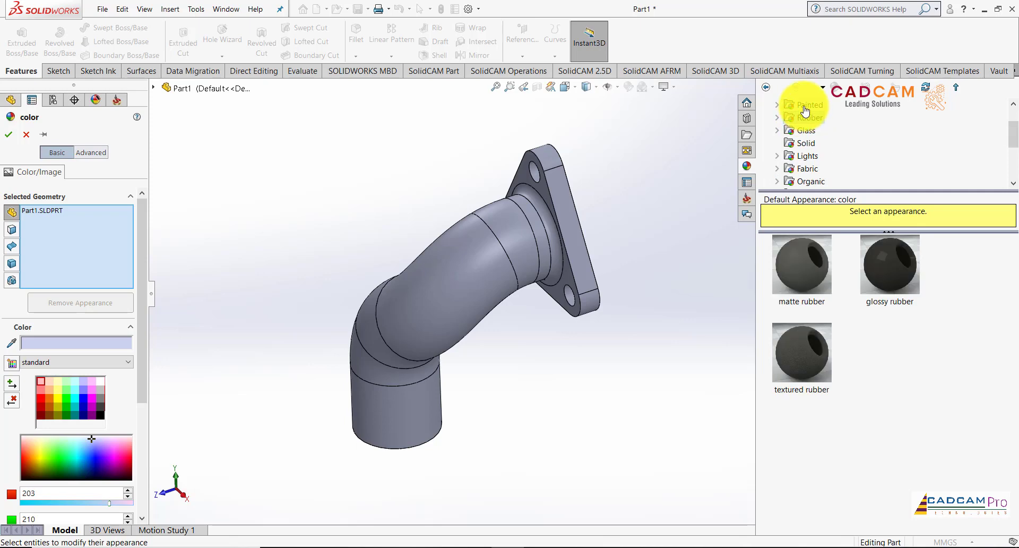
Step: Apply the gloss blue car paint appearance to the whole part from the Painted collection and accept it
left_click(806, 105)
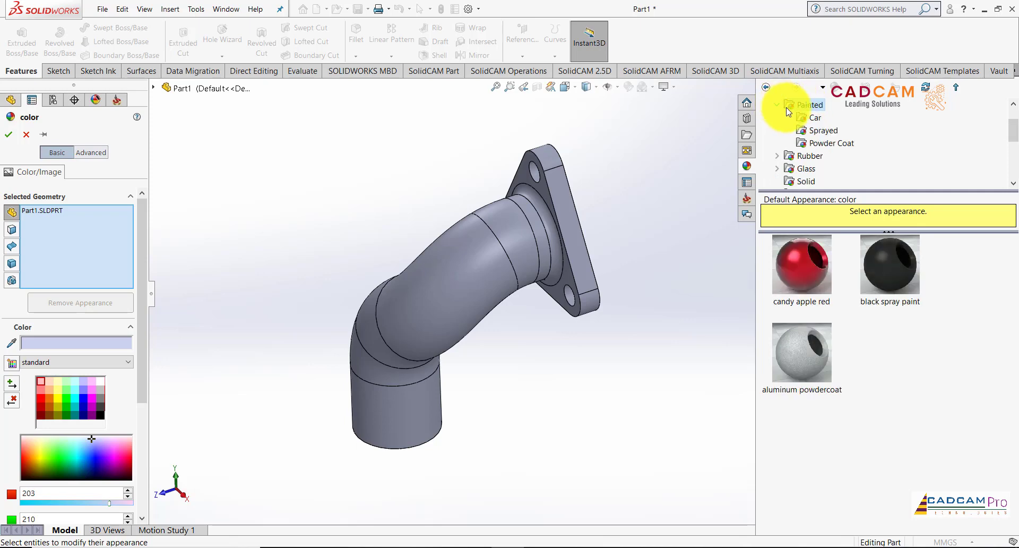
left_click(825, 148)
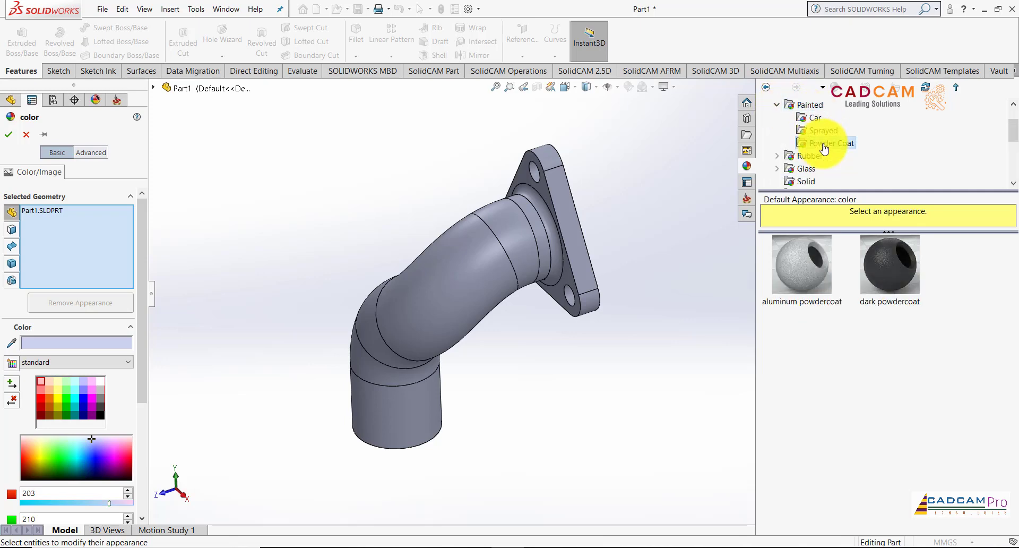
left_click(826, 132)
left_click(811, 117)
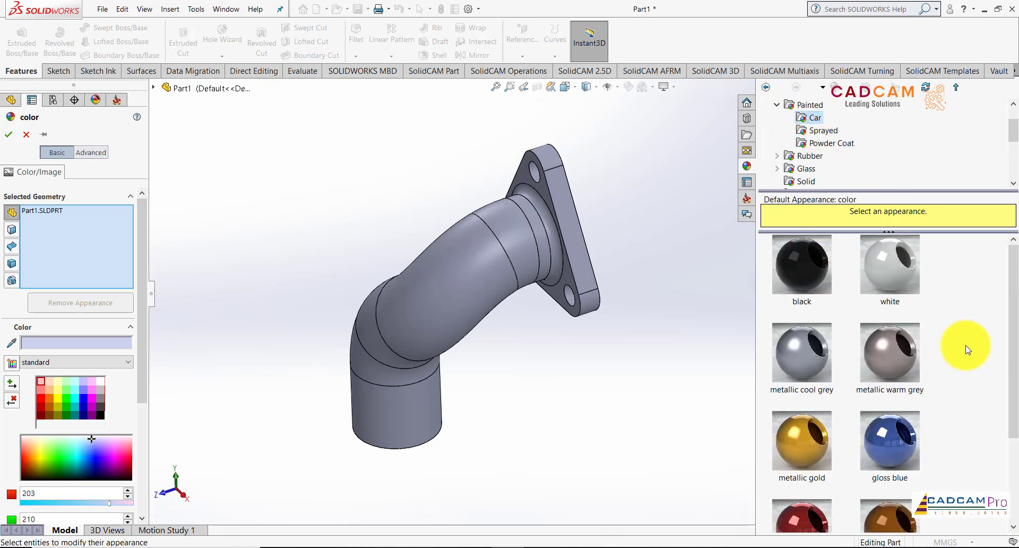
scroll(968, 348, "down", 3)
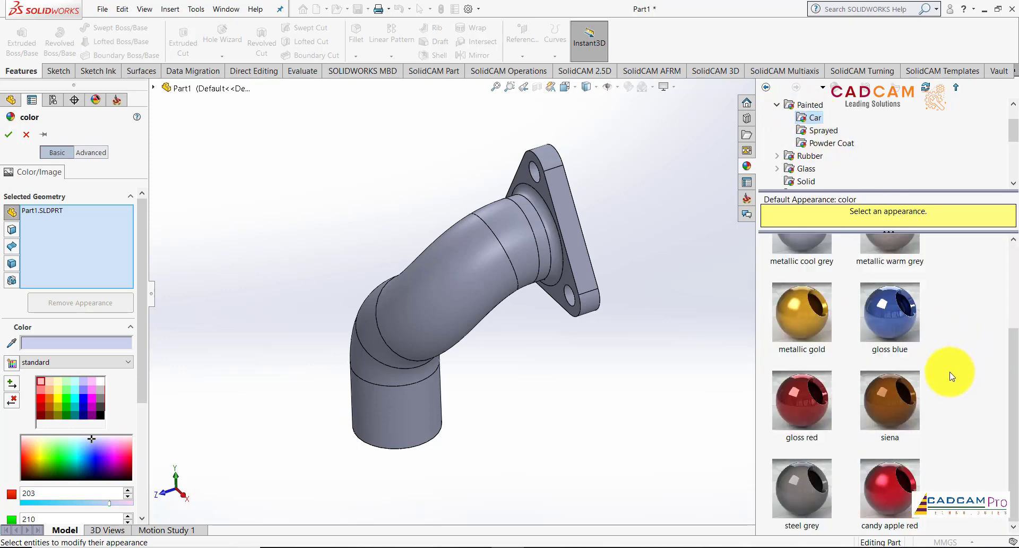
left_click_drag(901, 307, 475, 282)
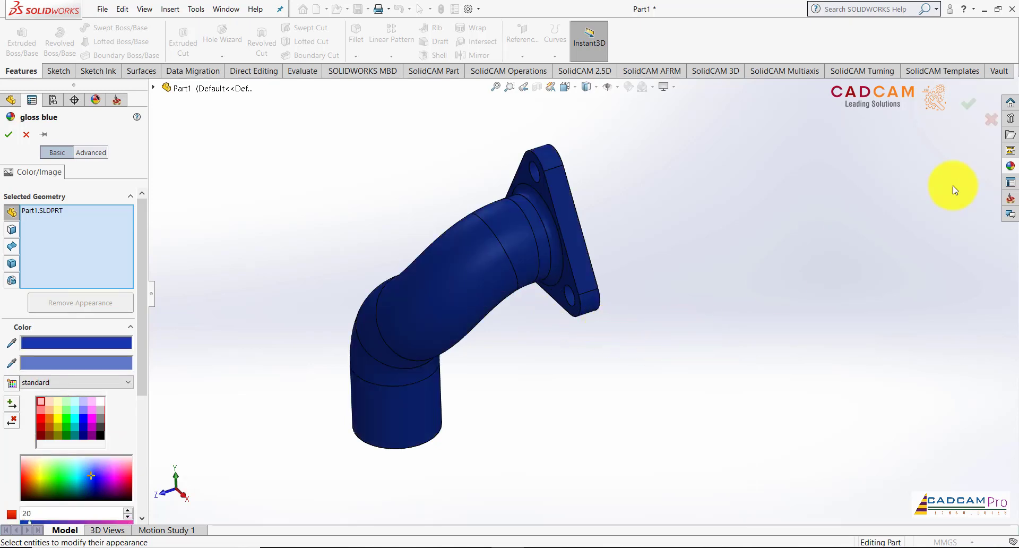
left_click(970, 106)
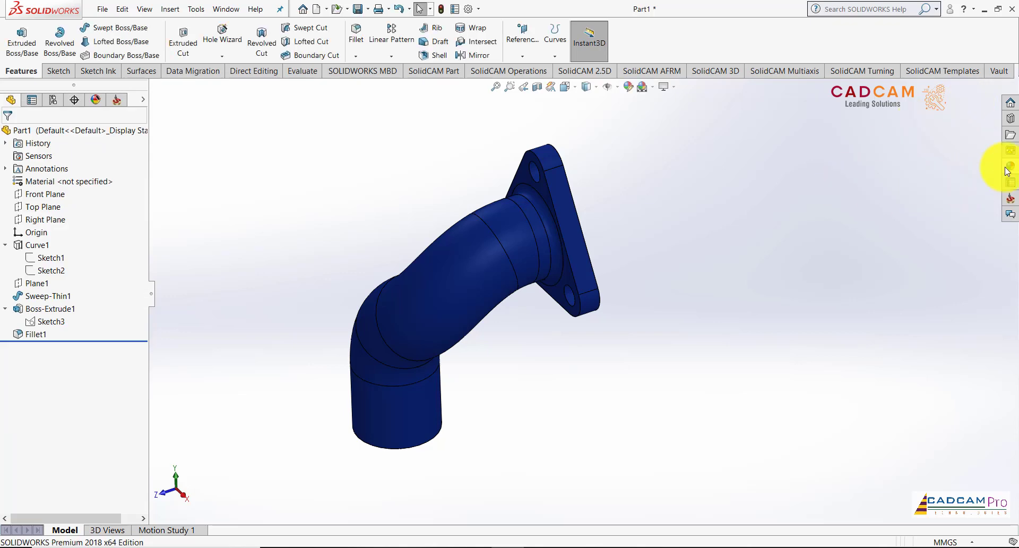
Step: Apply the metallic warm grey car paint appearance to the pipe's solid body
left_click(1008, 167)
scroll(917, 376, "up", 1)
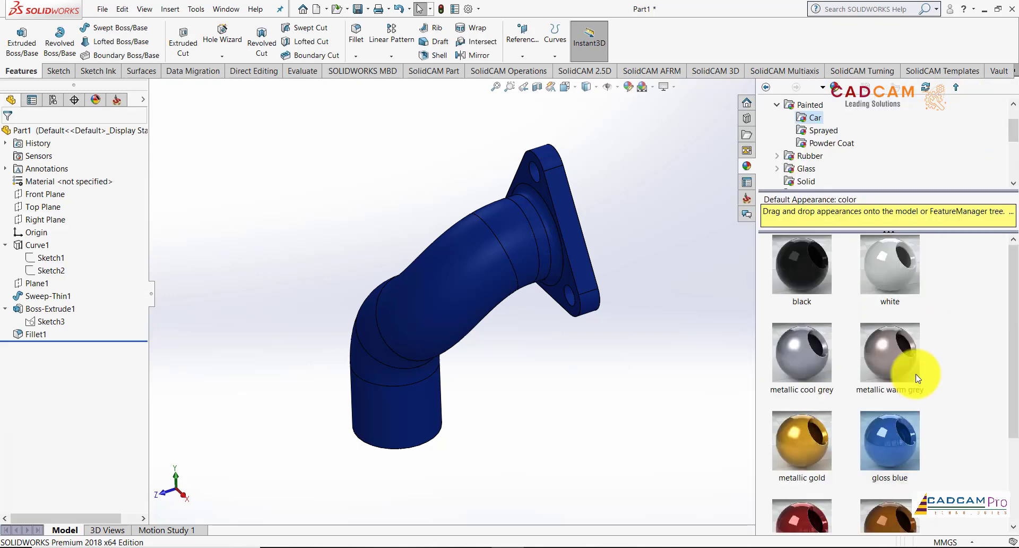
mouse_move(916, 374)
left_click_drag(893, 356, 467, 295)
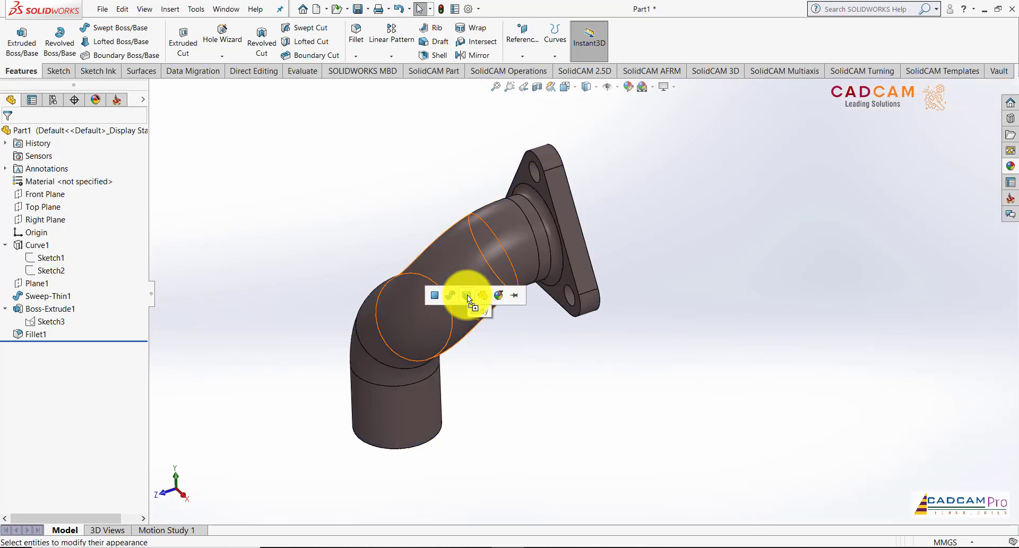
left_click(467, 295)
Step: Change the scene to one with a blue-violet gradient backdrop and inspect the finished pipe from several angles
scroll(564, 356, "up", 2)
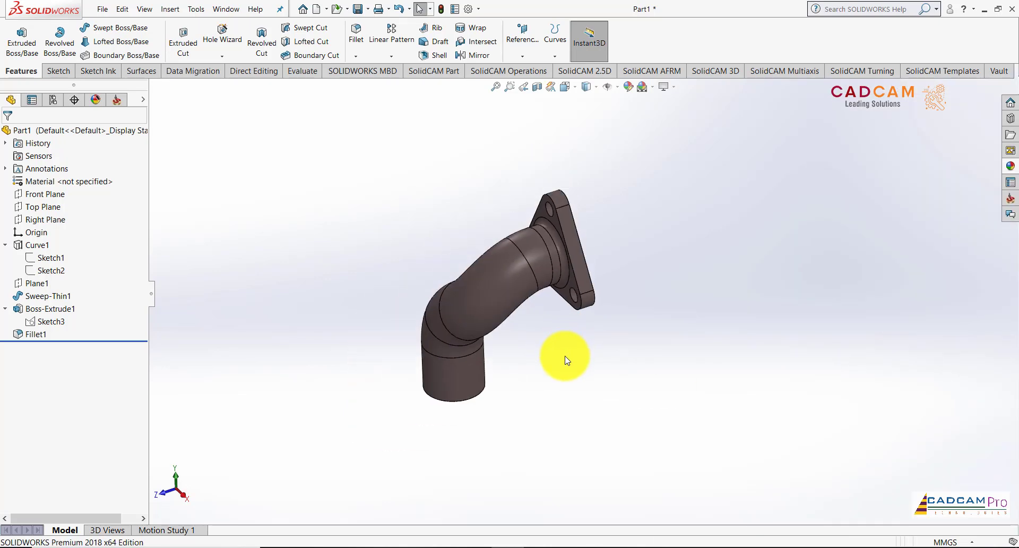
middle_click_drag(565, 359, 640, 360)
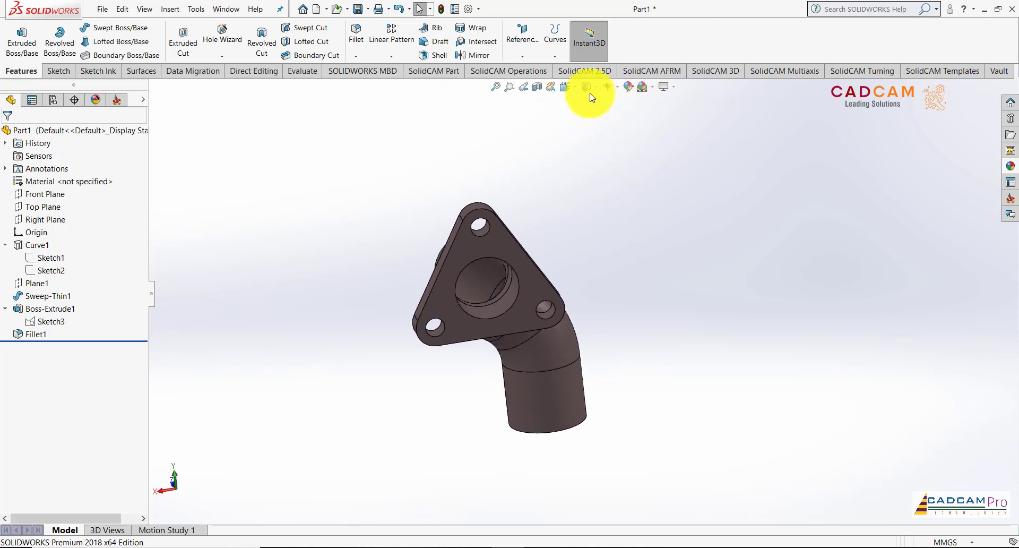
mouse_move(605, 154)
middle_mouse_down()
mouse_move(610, 191)
mouse_move(688, 239)
middle_mouse_up()
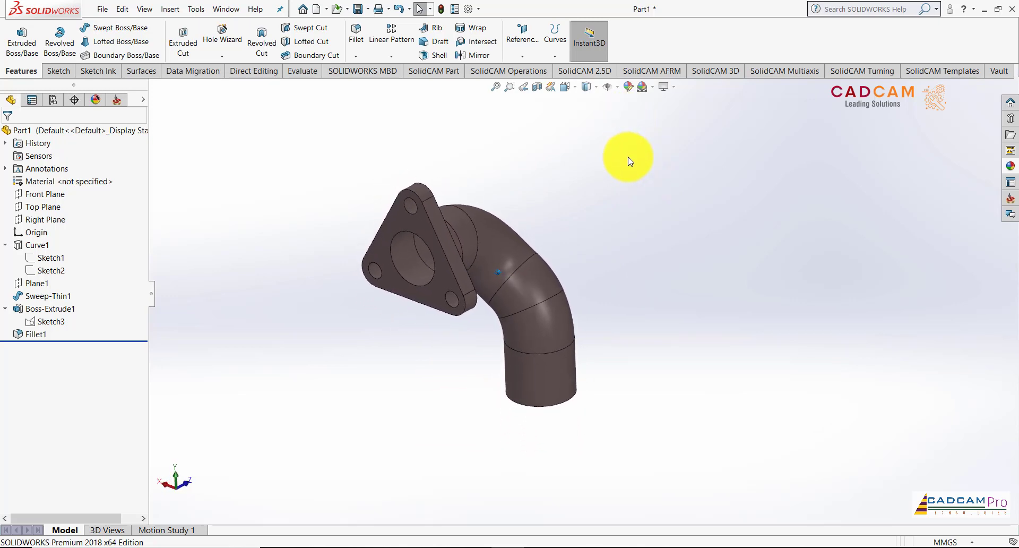
left_click(652, 88)
left_click(668, 158)
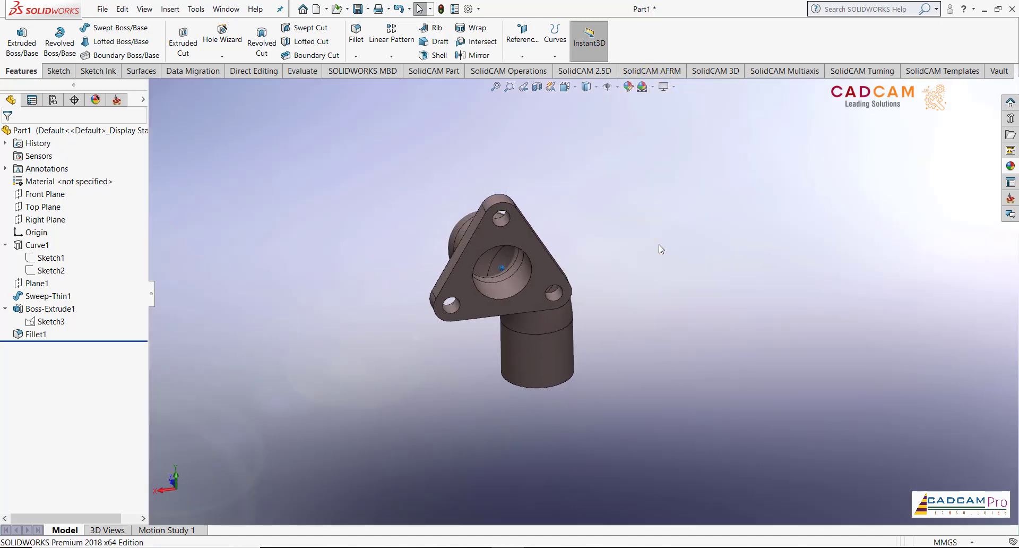
middle_click_drag(683, 258, 747, 271)
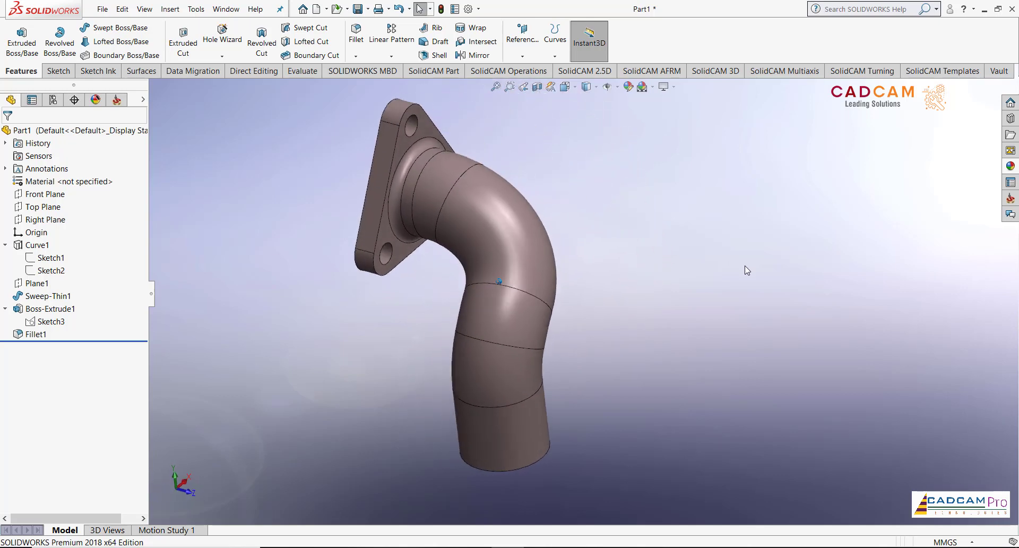